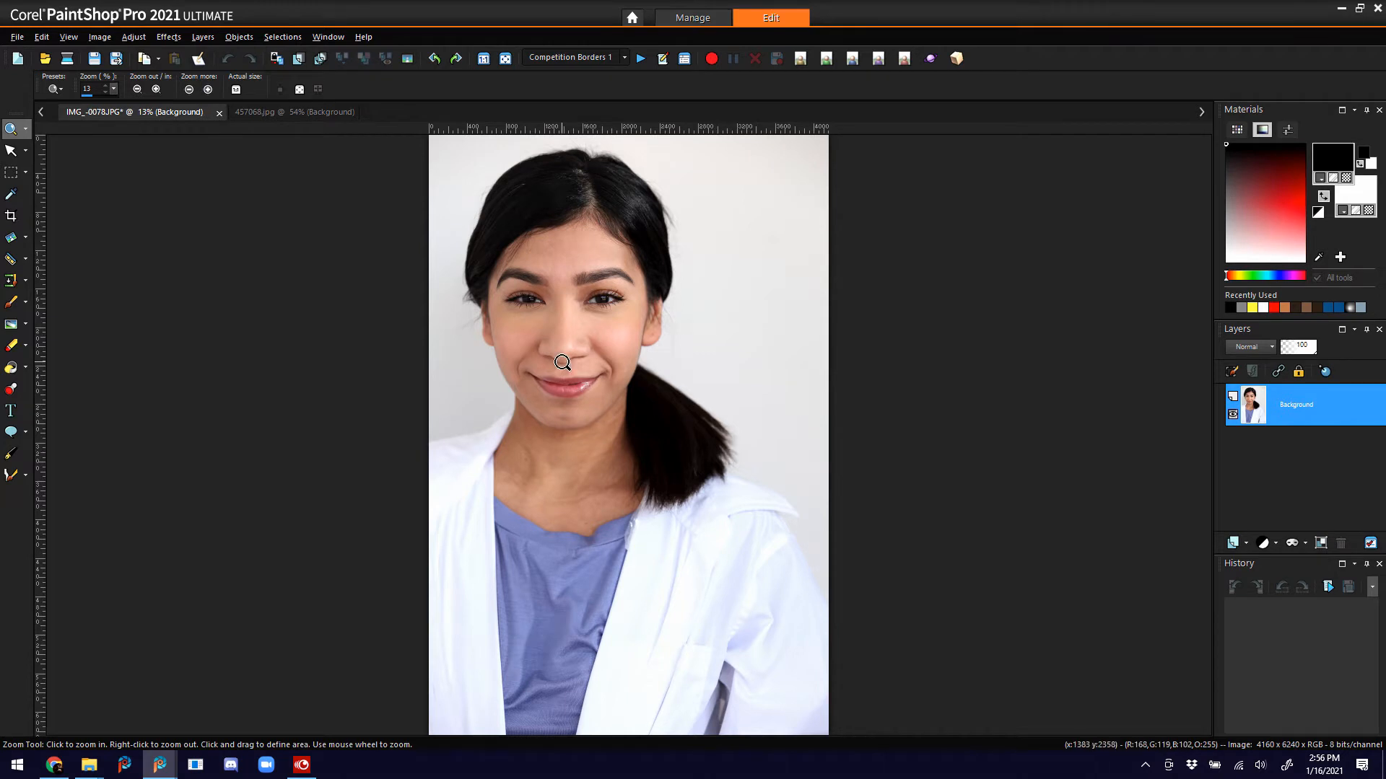
- Duplicate the portrait's Background layer
{"action": "left_click_drag", "start_coordinate": [416, 240], "coordinate": [524, 369]}
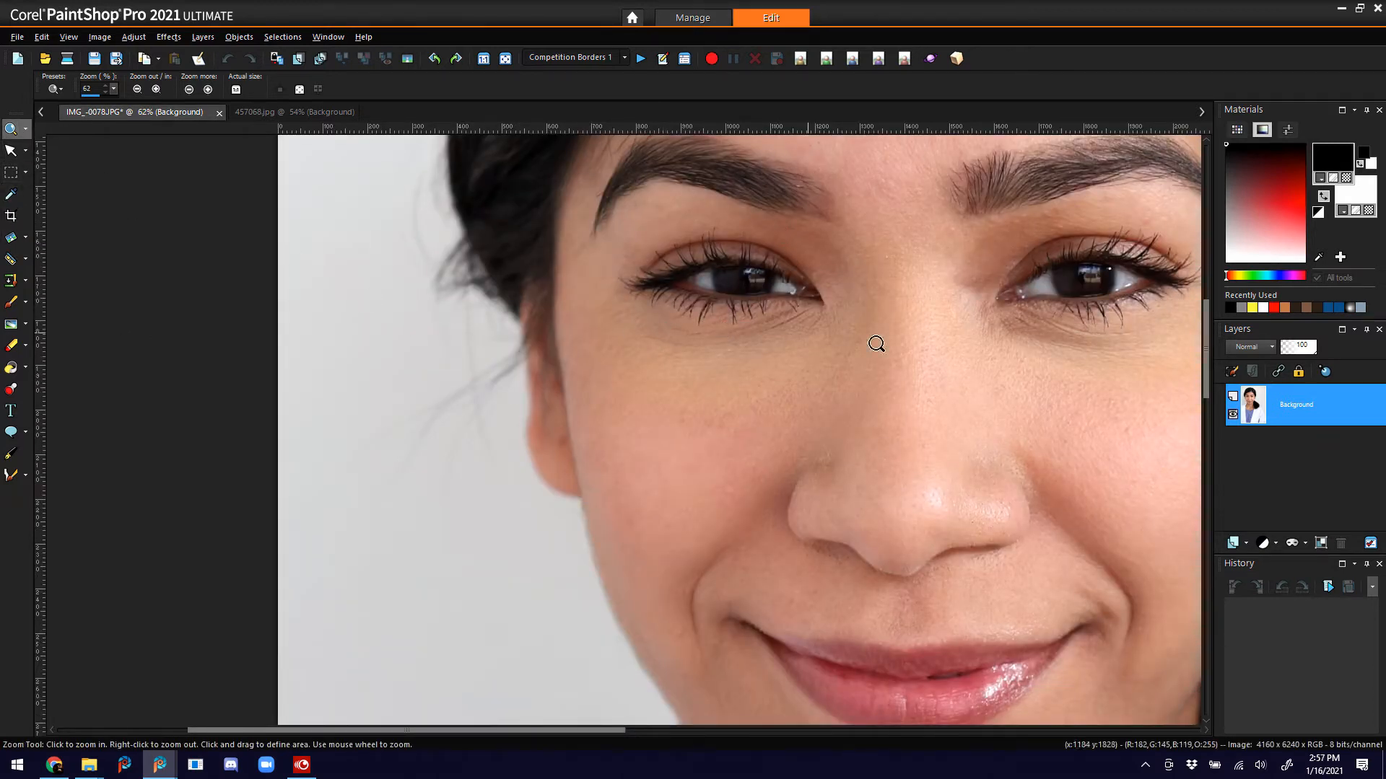
{"action": "left_click_drag", "start_coordinate": [529, 731], "coordinate": [661, 735]}
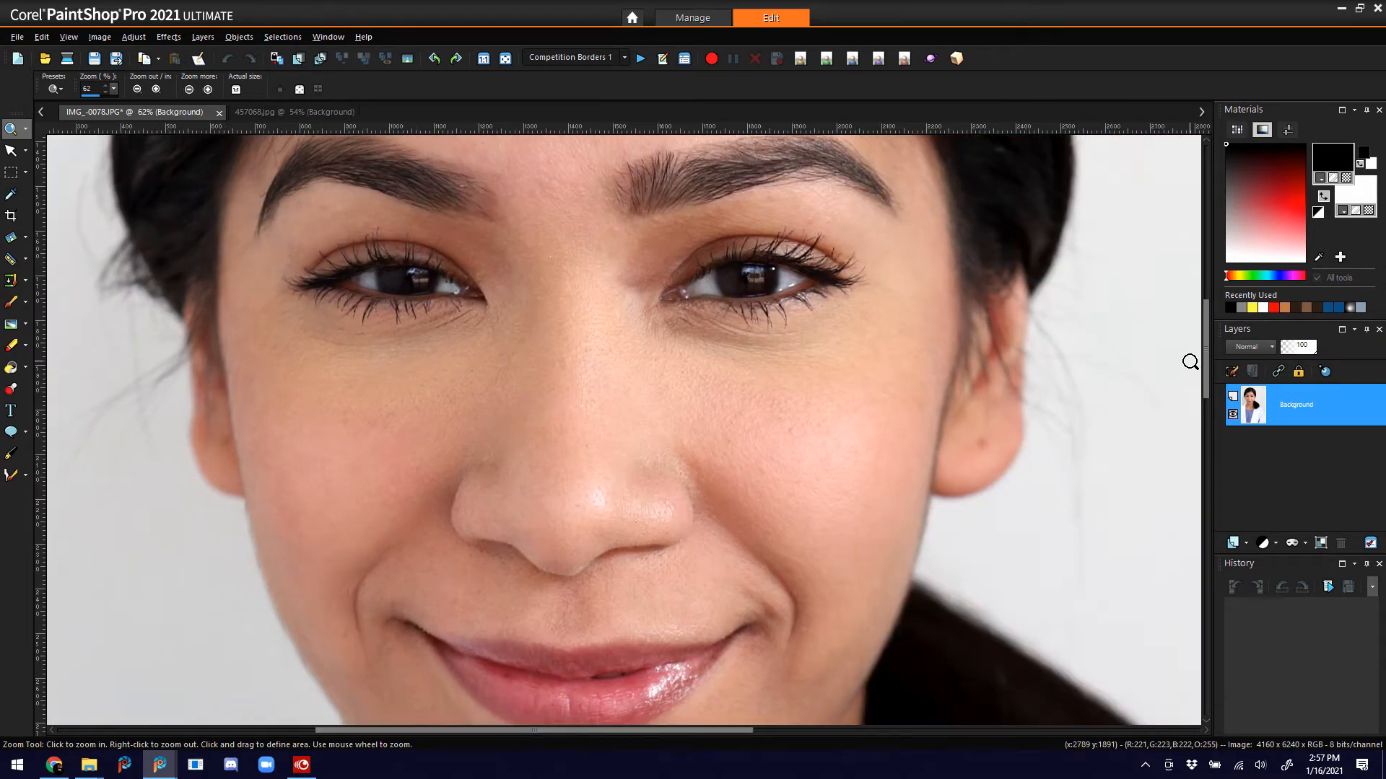
{"action": "left_click", "coordinate": [319, 58]}
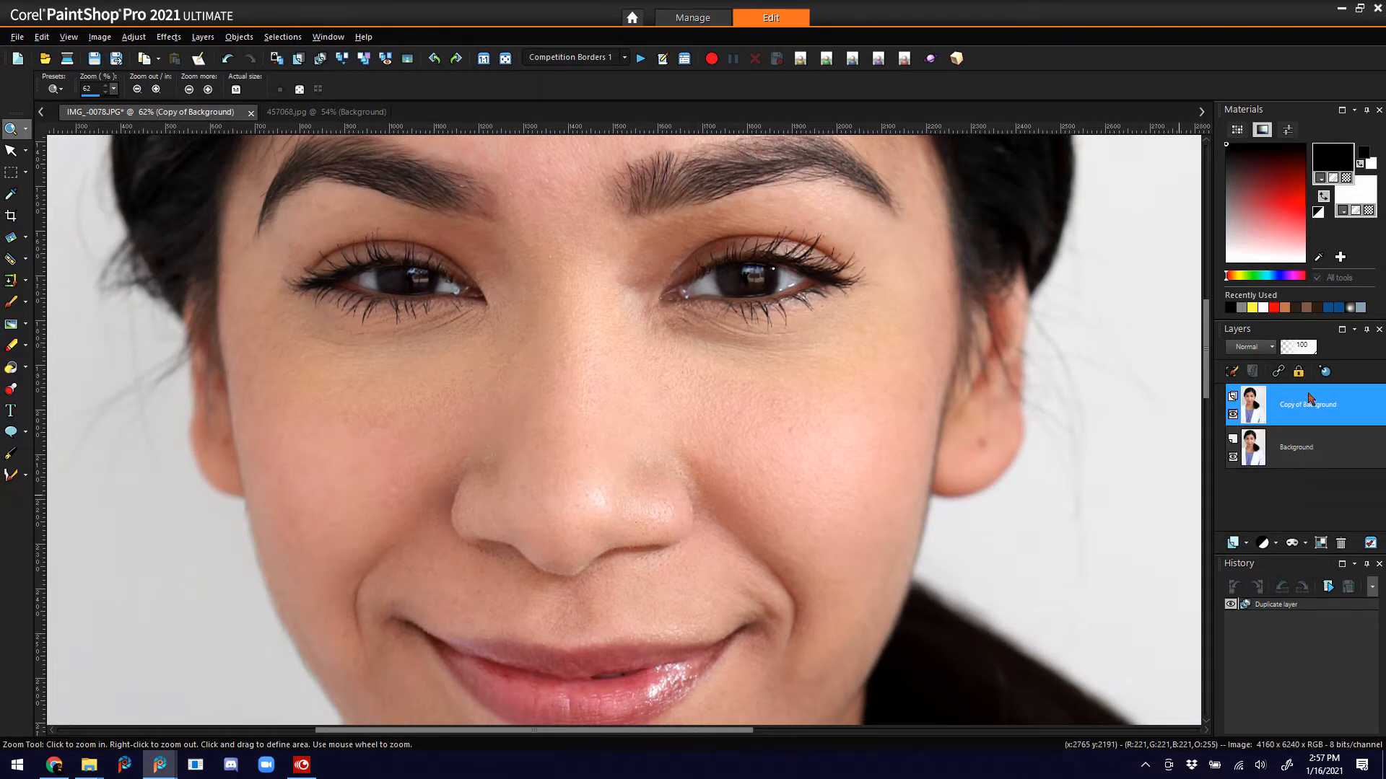
- Smooth the skin beneath both eyes on the duplicate layer with the Push Brush at size 111 and opacity 30
{"action": "left_click", "coordinate": [11, 324]}
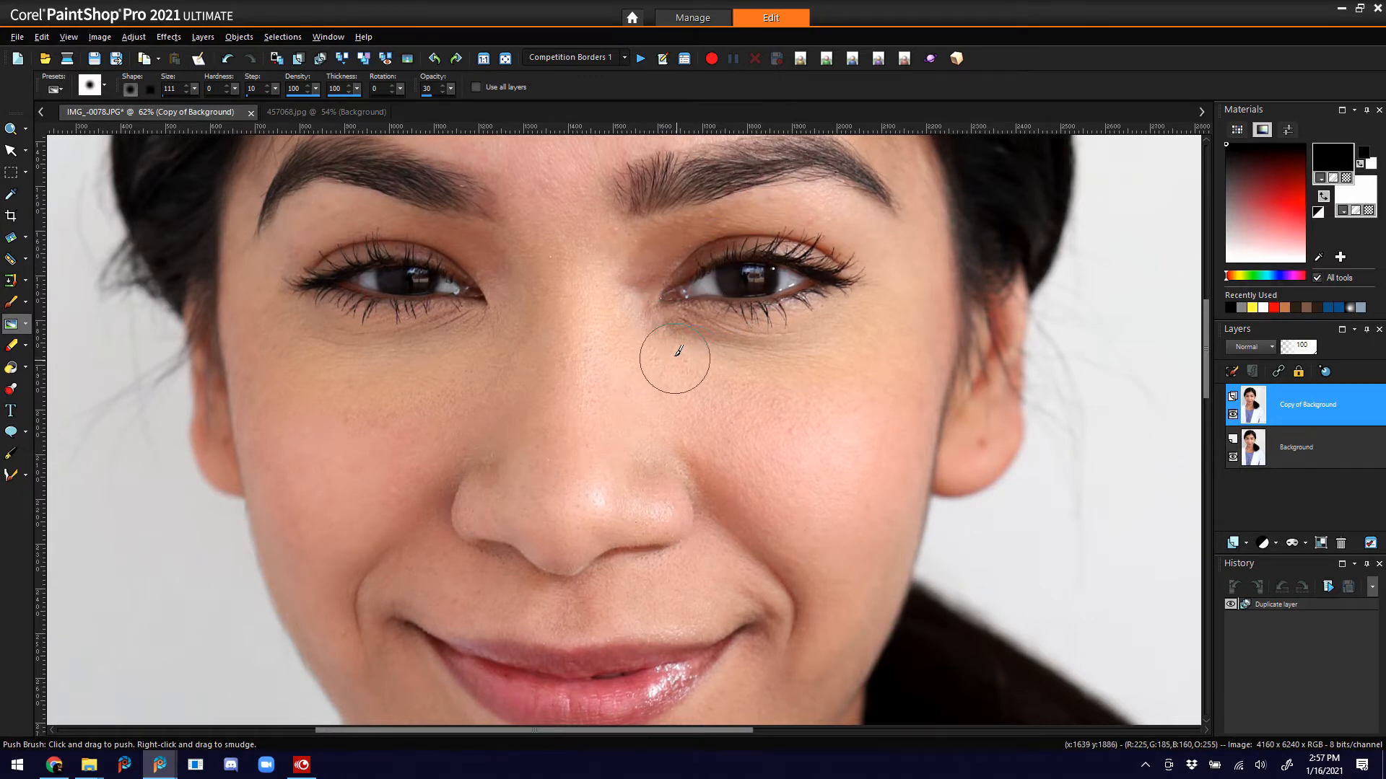
{"action": "mouse_move", "coordinate": [679, 352]}
{"action": "left_mouse_down"}
{"action": "mouse_move", "coordinate": [664, 345]}
{"action": "mouse_move", "coordinate": [685, 338]}
{"action": "mouse_move", "coordinate": [659, 346]}
{"action": "mouse_move", "coordinate": [687, 334]}
{"action": "mouse_move", "coordinate": [730, 356]}
{"action": "mouse_move", "coordinate": [718, 356]}
{"action": "mouse_move", "coordinate": [747, 344]}
{"action": "mouse_move", "coordinate": [767, 356]}
{"action": "mouse_move", "coordinate": [789, 325]}
{"action": "mouse_move", "coordinate": [650, 340]}
{"action": "mouse_move", "coordinate": [657, 314]}
{"action": "left_mouse_up"}
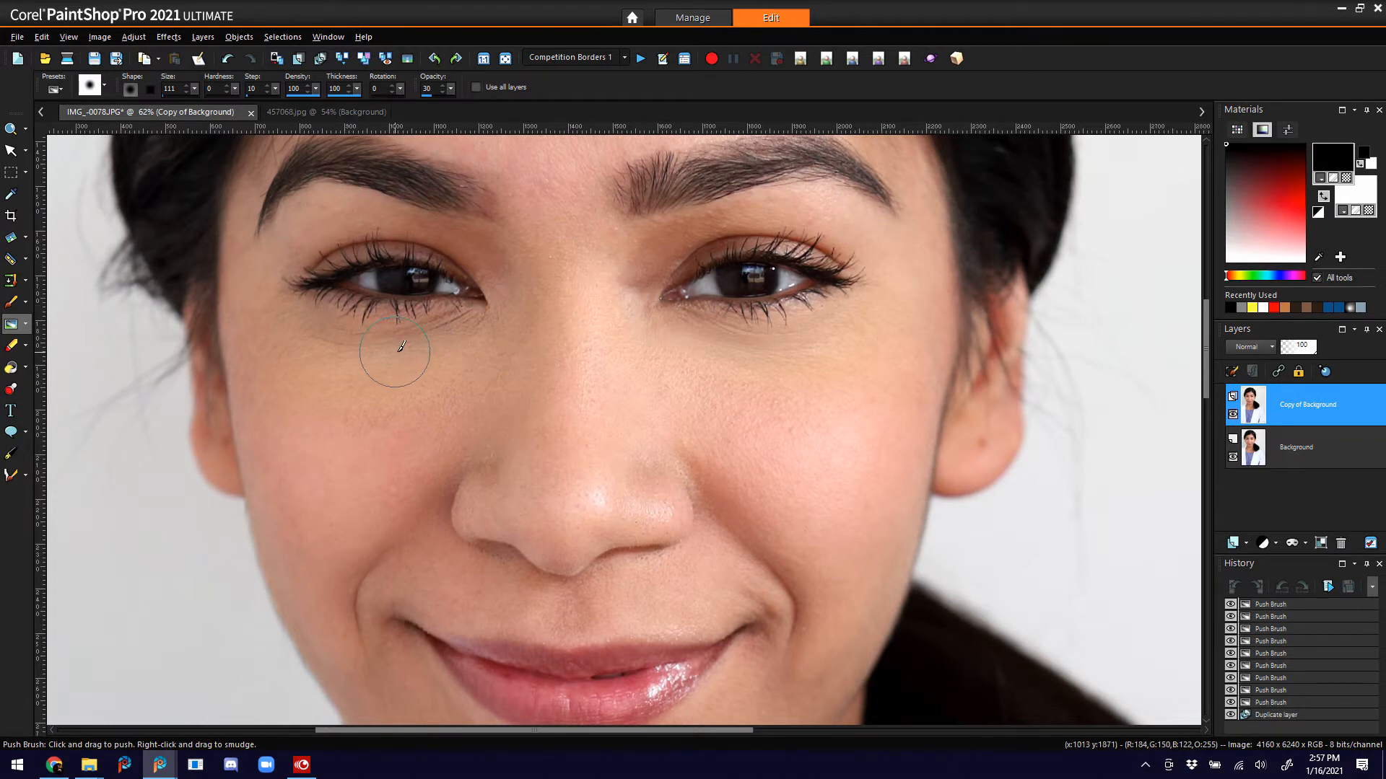
{"action": "mouse_move", "coordinate": [394, 352]}
{"action": "left_mouse_down"}
{"action": "mouse_move", "coordinate": [465, 319]}
{"action": "mouse_move", "coordinate": [436, 347]}
{"action": "mouse_move", "coordinate": [468, 324]}
{"action": "mouse_move", "coordinate": [446, 331]}
{"action": "mouse_move", "coordinate": [491, 339]}
{"action": "left_mouse_up"}
{"action": "mouse_move", "coordinate": [353, 353]}
{"action": "left_mouse_down"}
{"action": "mouse_move", "coordinate": [309, 351]}
{"action": "mouse_move", "coordinate": [356, 322]}
{"action": "mouse_move", "coordinate": [350, 357]}
{"action": "mouse_move", "coordinate": [386, 326]}
{"action": "mouse_move", "coordinate": [360, 349]}
{"action": "mouse_move", "coordinate": [408, 347]}
{"action": "mouse_move", "coordinate": [408, 323]}
{"action": "mouse_move", "coordinate": [405, 357]}
{"action": "mouse_move", "coordinate": [436, 331]}
{"action": "left_mouse_up"}
{"action": "left_click_drag", "start_coordinate": [275, 325], "coordinate": [270, 322]}
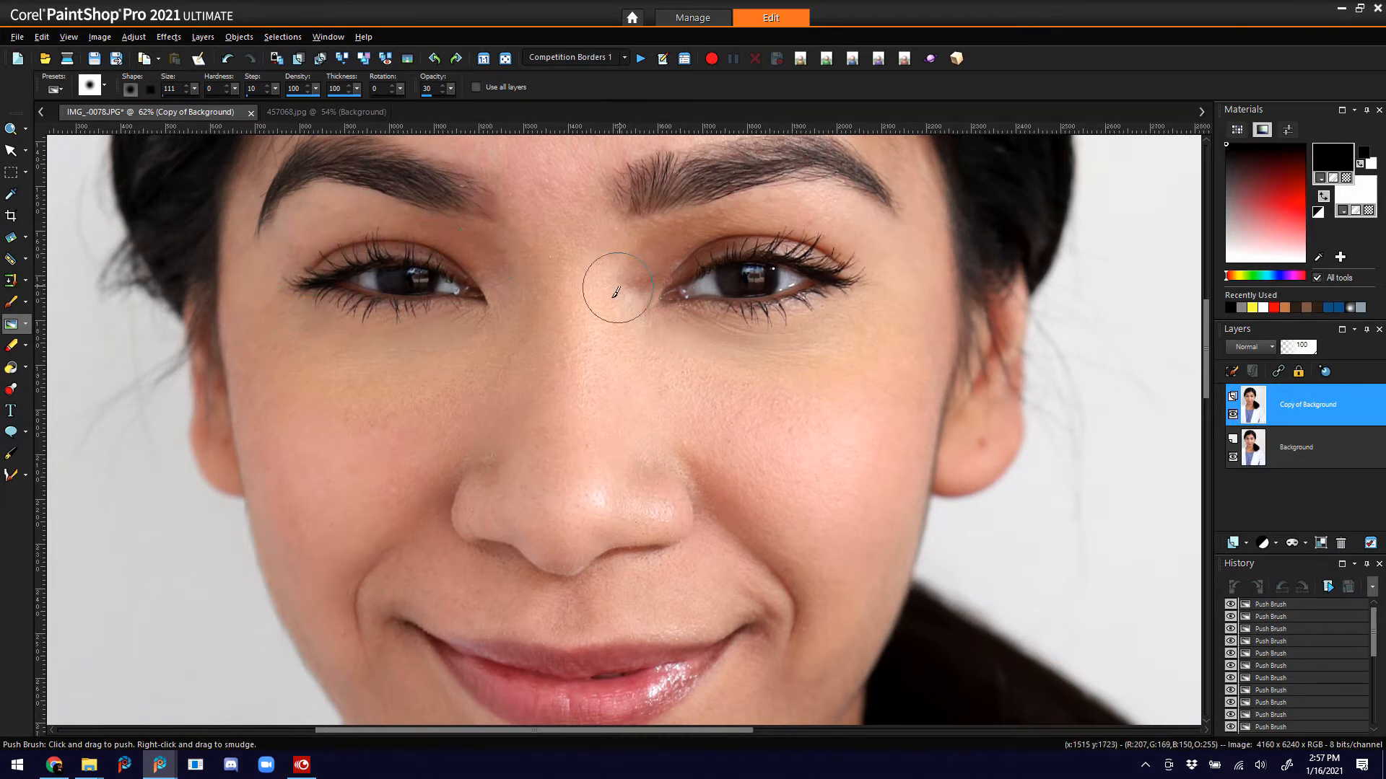
- Smooth the upper eyelids, the inner eye corners and the area between the eyebrows with the Push Brush
{"action": "mouse_move", "coordinate": [618, 305]}
{"action": "left_mouse_down"}
{"action": "mouse_move", "coordinate": [638, 255]}
{"action": "mouse_move", "coordinate": [684, 223]}
{"action": "mouse_move", "coordinate": [670, 236]}
{"action": "mouse_move", "coordinate": [755, 211]}
{"action": "left_mouse_up"}
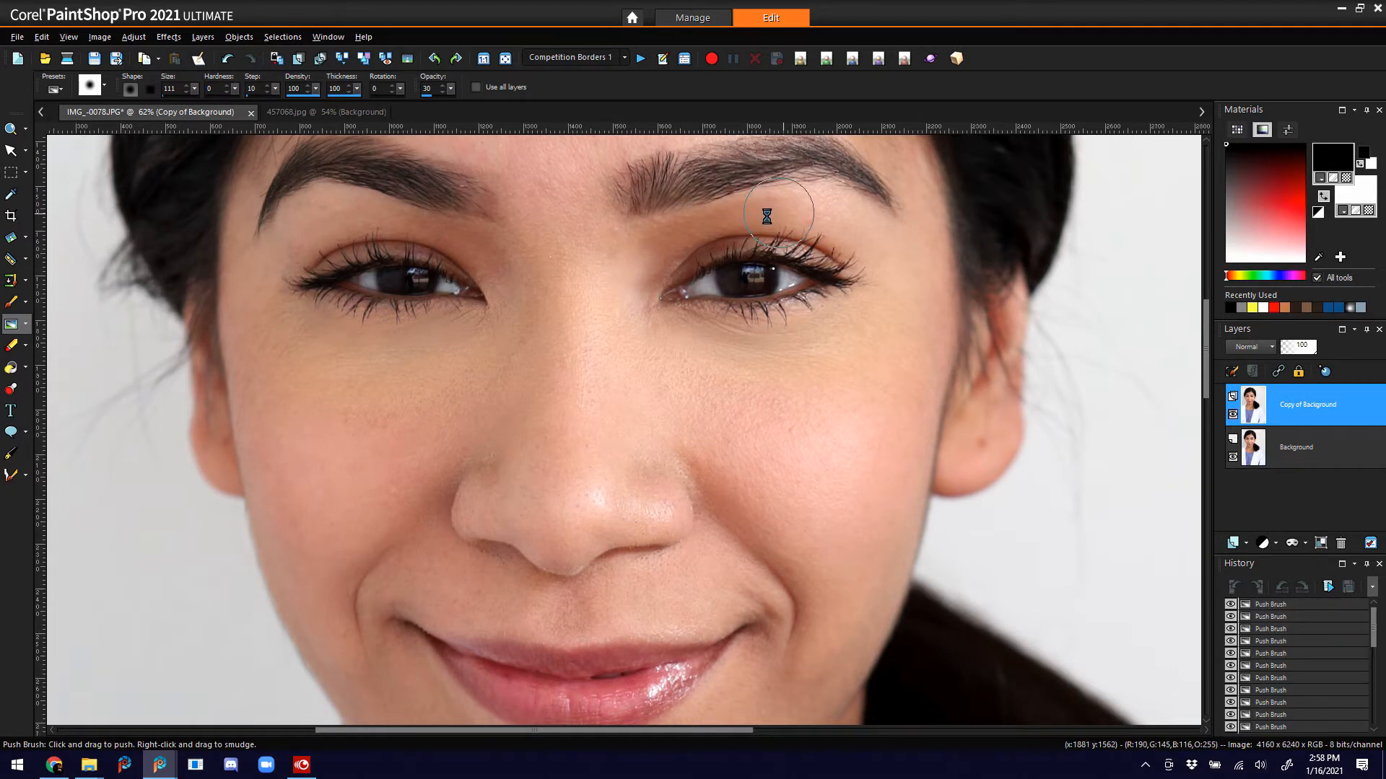
{"action": "left_click_drag", "start_coordinate": [626, 250], "coordinate": [660, 231]}
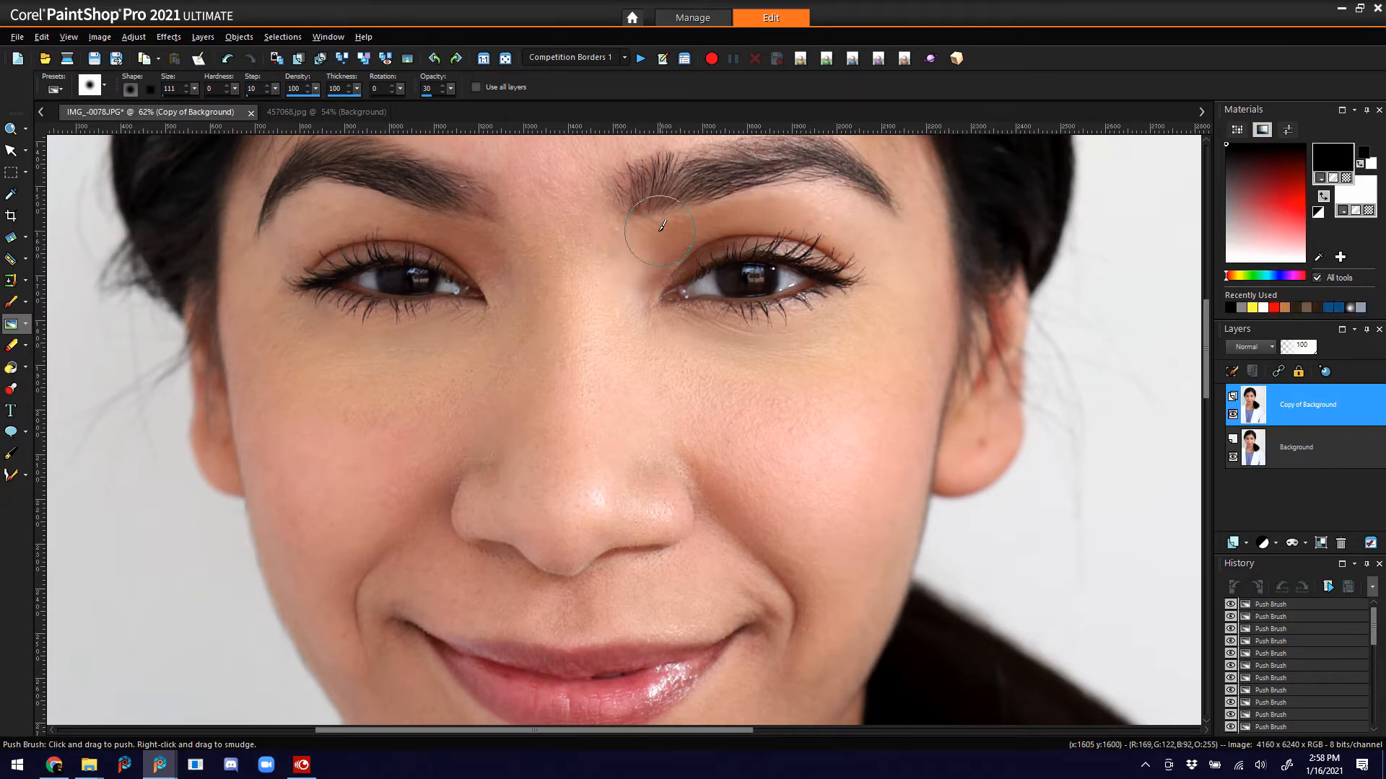
{"action": "left_click_drag", "start_coordinate": [413, 225], "coordinate": [340, 212]}
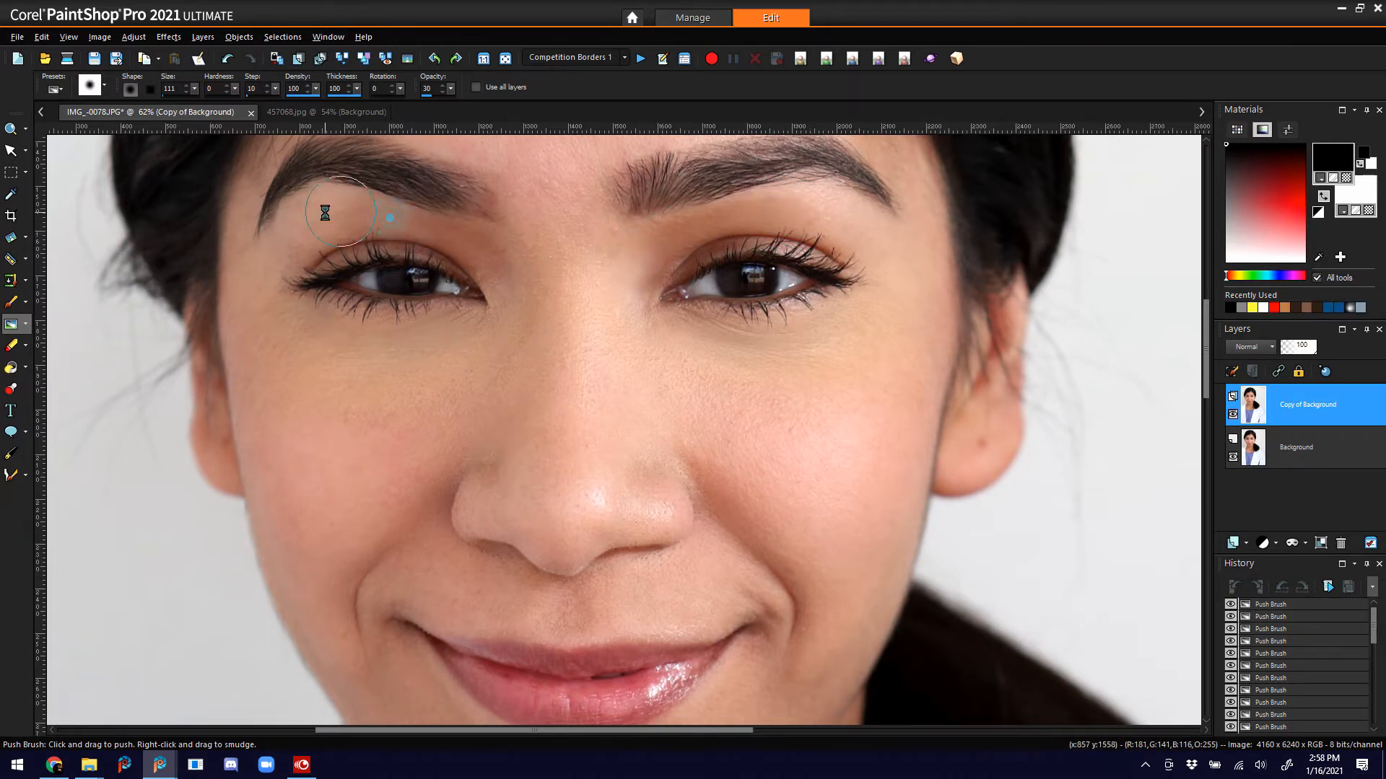
{"action": "left_click_drag", "start_coordinate": [519, 292], "coordinate": [518, 279]}
{"action": "left_click_drag", "start_coordinate": [537, 205], "coordinate": [546, 173]}
- Reduce the retouched duplicate layer's opacity to 81 and merge all layers into one
{"action": "mouse_move", "coordinate": [1318, 421]}
{"action": "mouse_move", "coordinate": [1313, 353]}
{"action": "left_mouse_down"}
{"action": "mouse_move", "coordinate": [1299, 354]}
{"action": "mouse_move", "coordinate": [1310, 350]}
{"action": "left_mouse_up"}
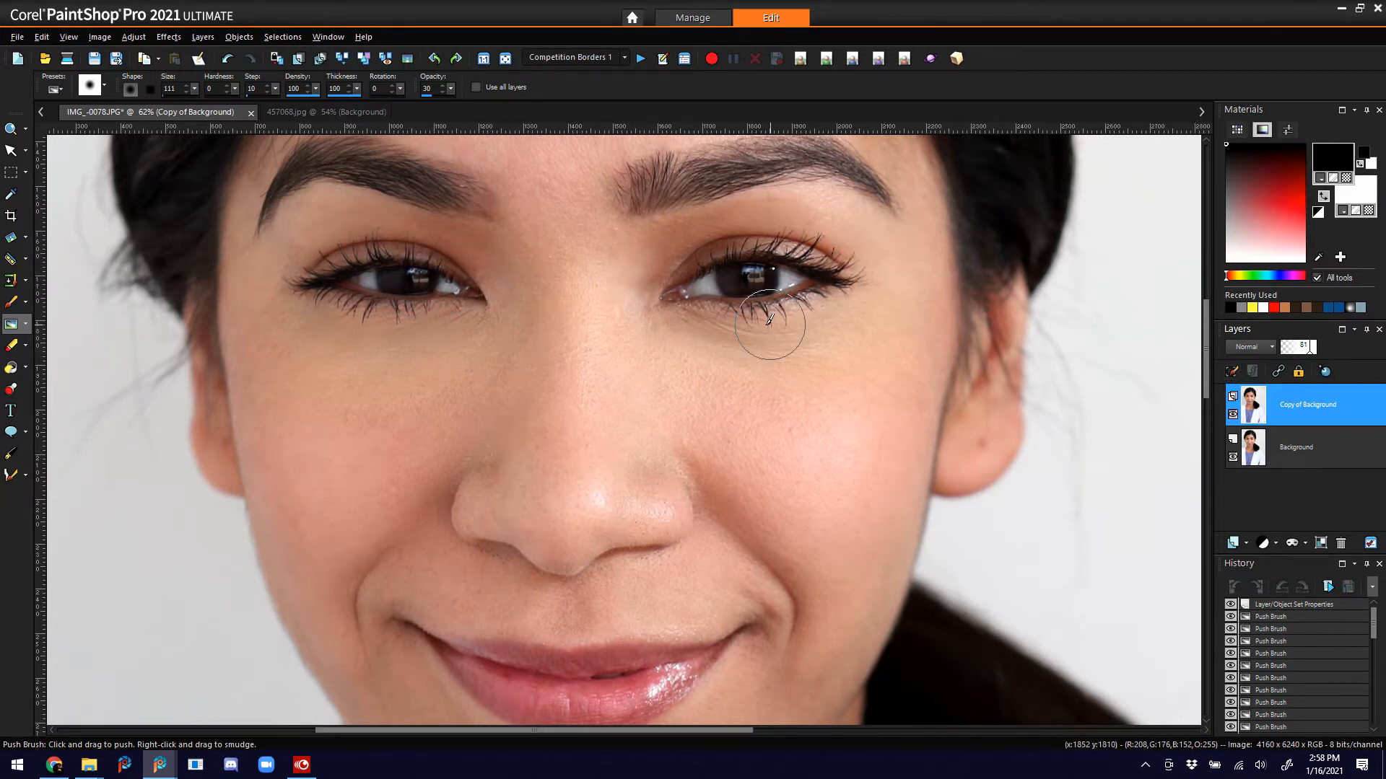
{"action": "mouse_move", "coordinate": [1271, 463]}
{"action": "left_click", "coordinate": [506, 58]}
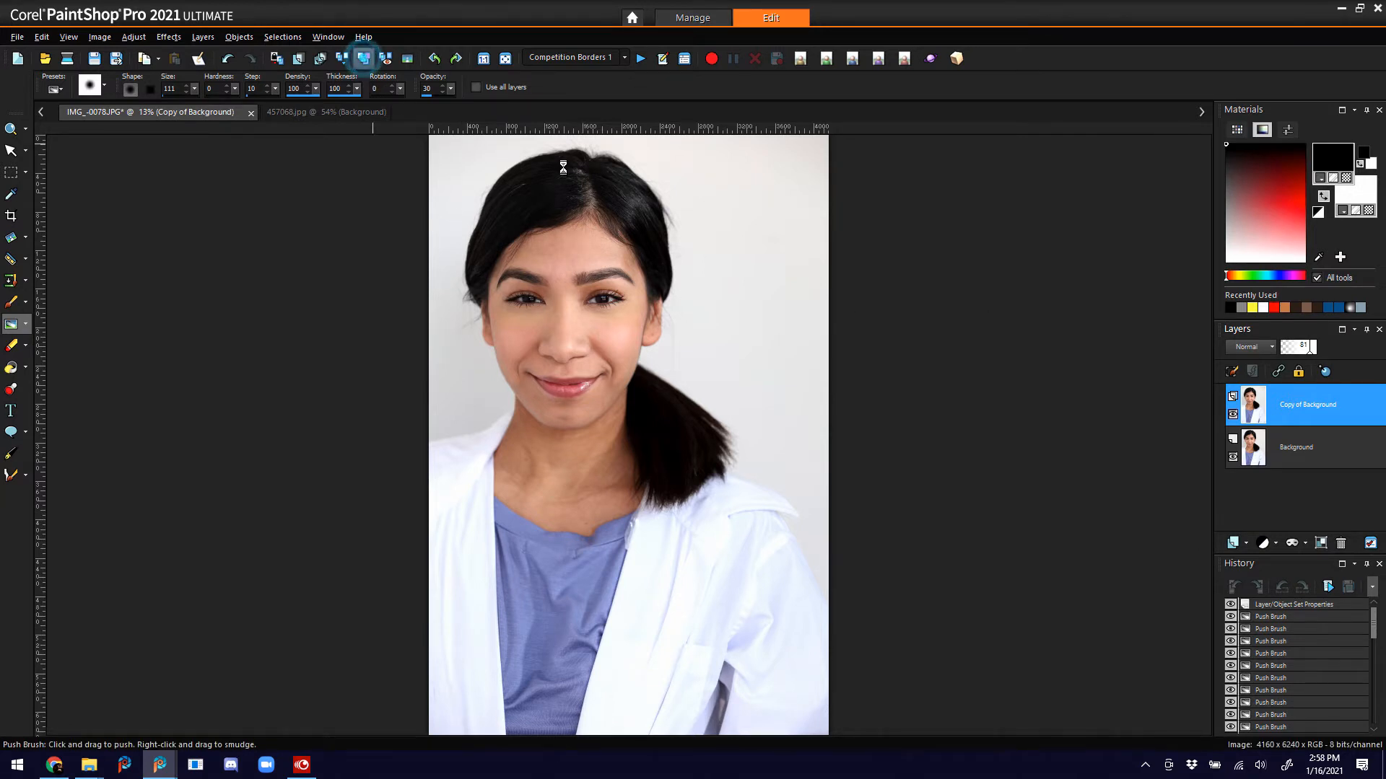
{"action": "left_click", "coordinate": [363, 58]}
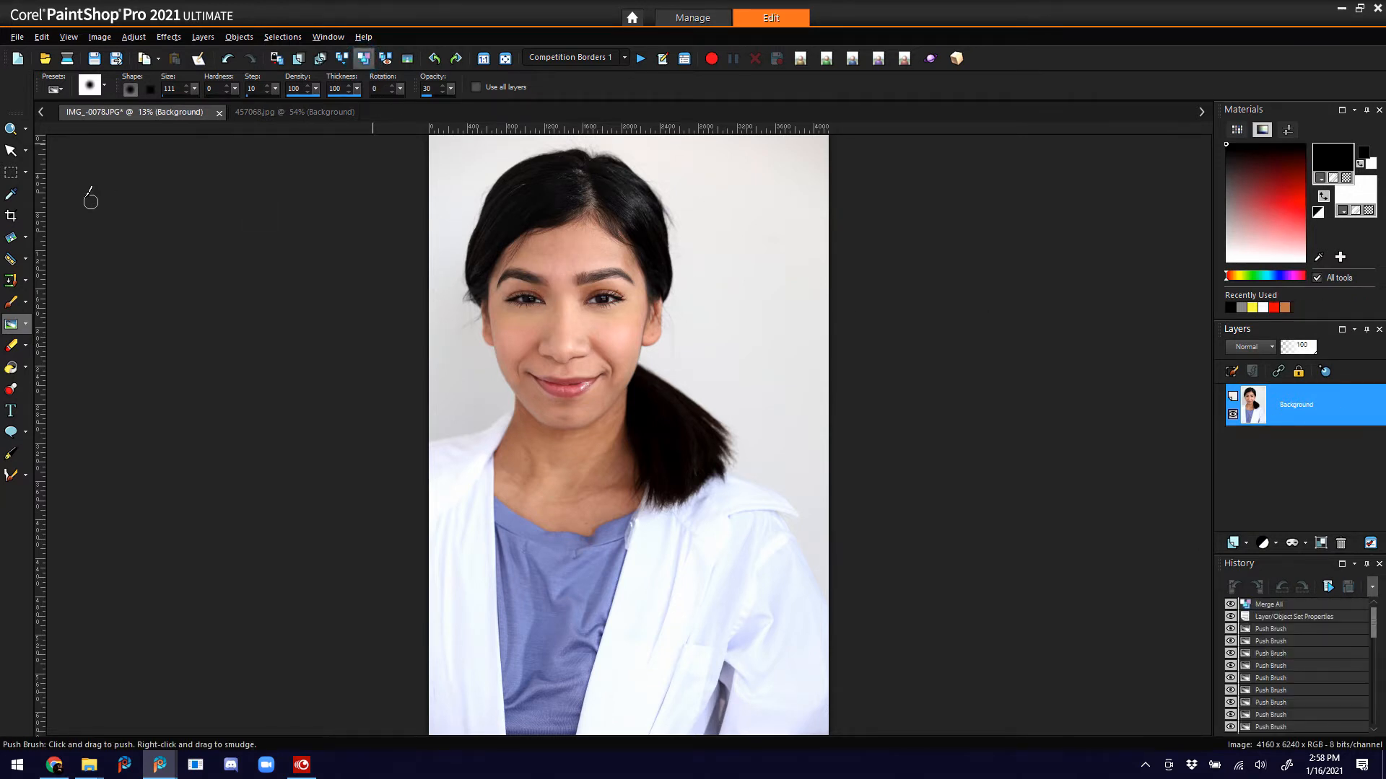
- Duplicate the merged Background layer twice
{"action": "left_click", "coordinate": [10, 128]}
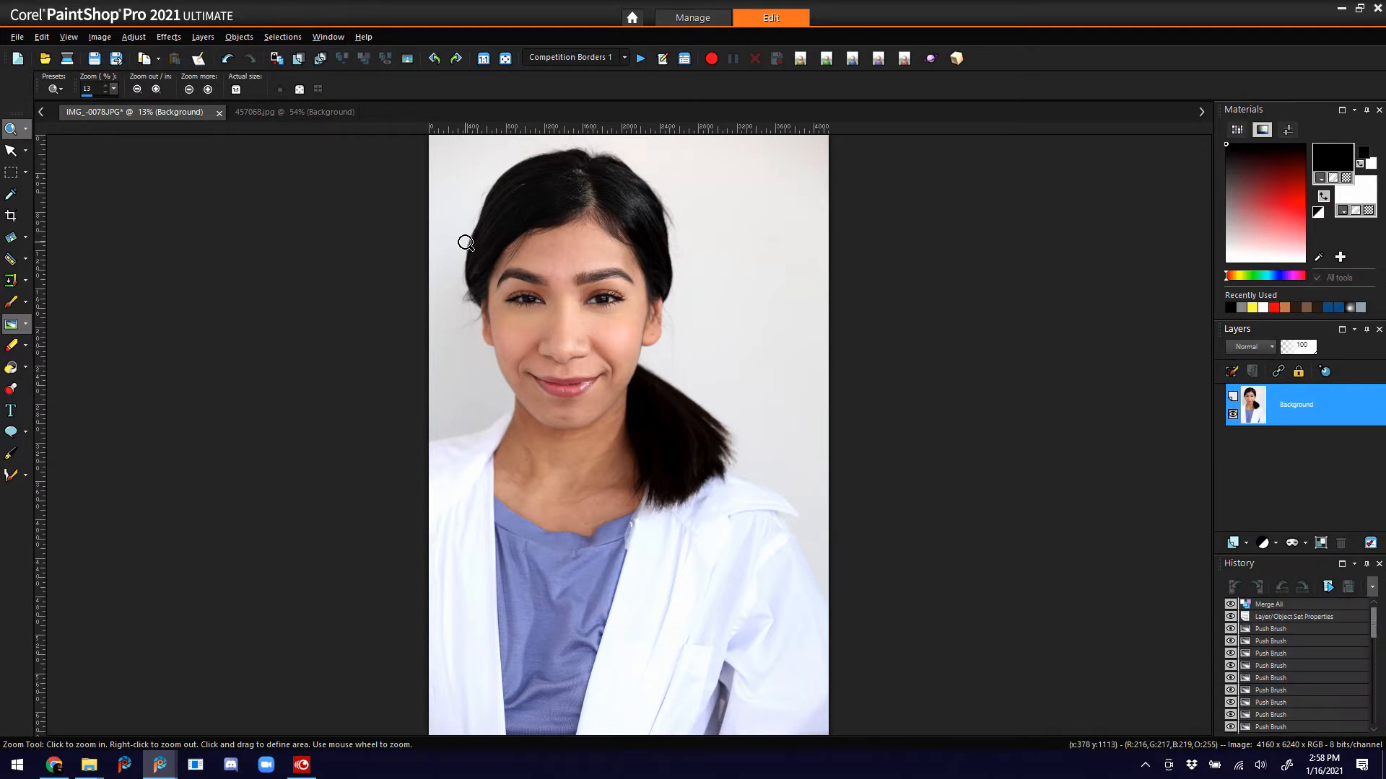
{"action": "left_click_drag", "start_coordinate": [465, 245], "coordinate": [690, 341]}
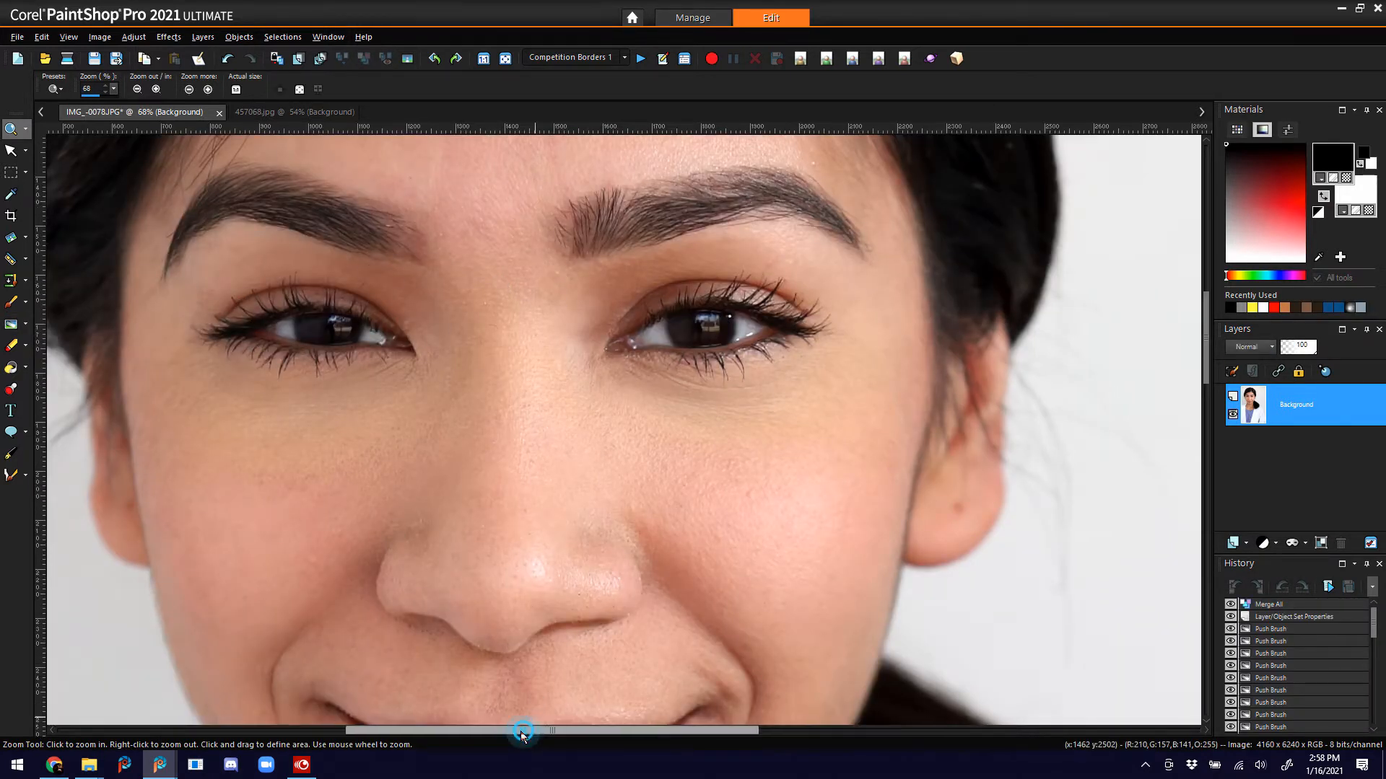
{"action": "left_click_drag", "start_coordinate": [526, 729], "coordinate": [479, 733]}
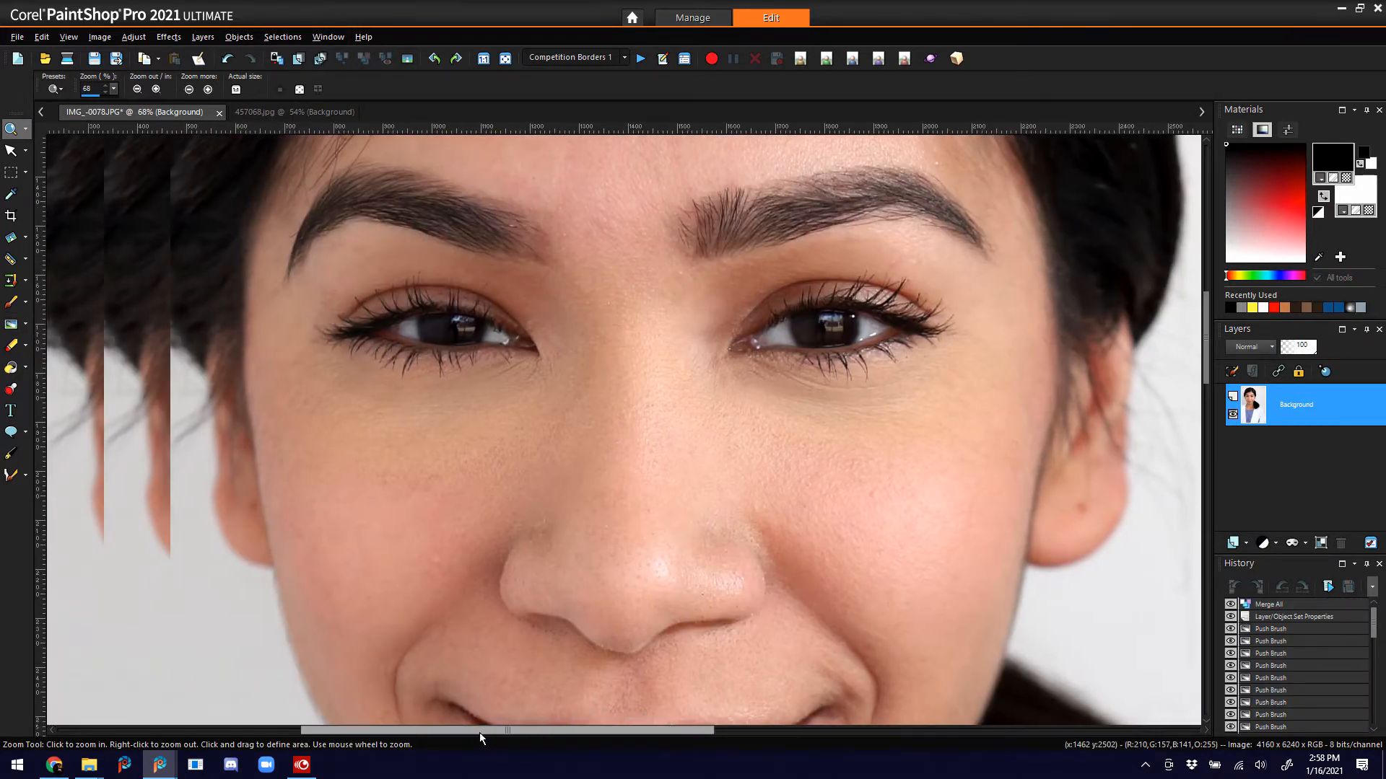
{"action": "left_click", "coordinate": [315, 65]}
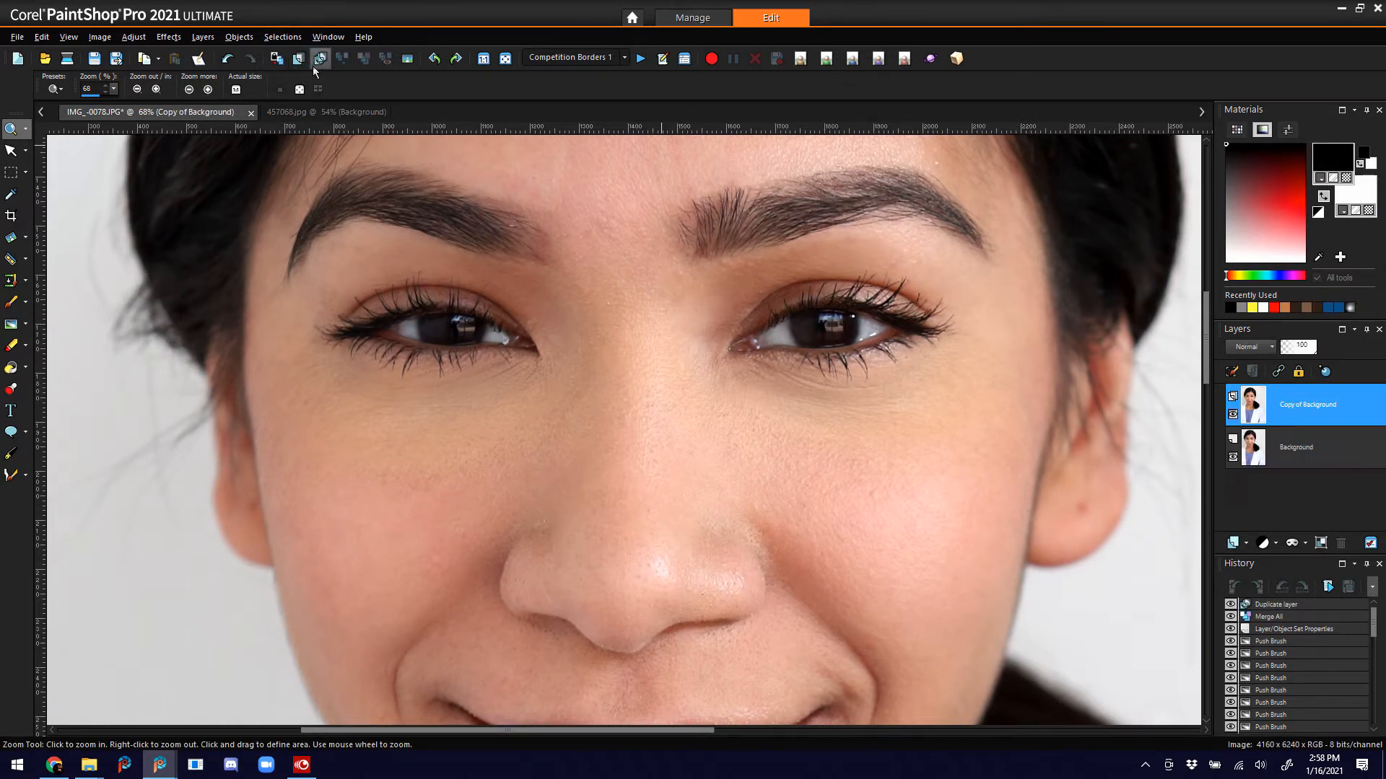
{"action": "left_click", "coordinate": [320, 66]}
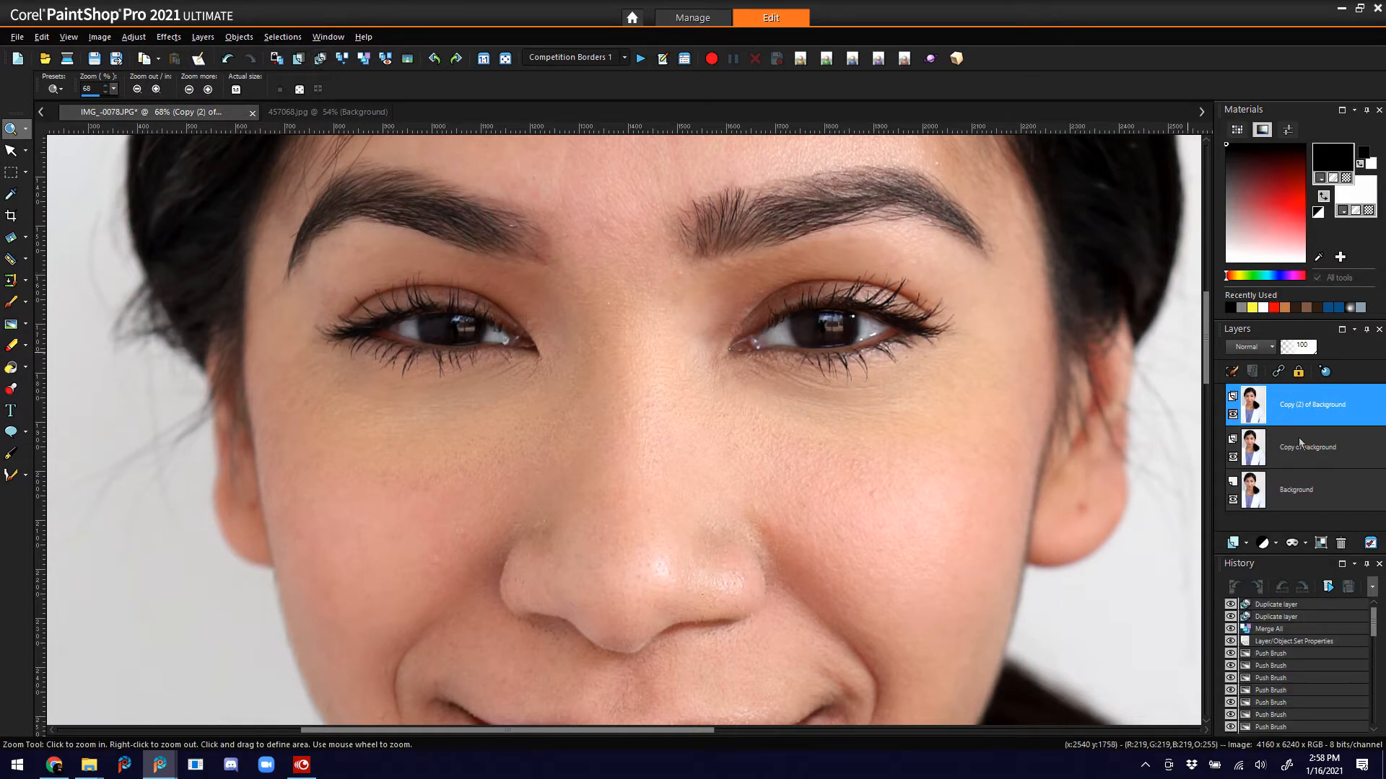
- Apply High Pass Sharpen to the middle layer, Copy of Background, with radius 7.00, strength 70 and Soft Light blending
{"action": "left_click", "coordinate": [1364, 446]}
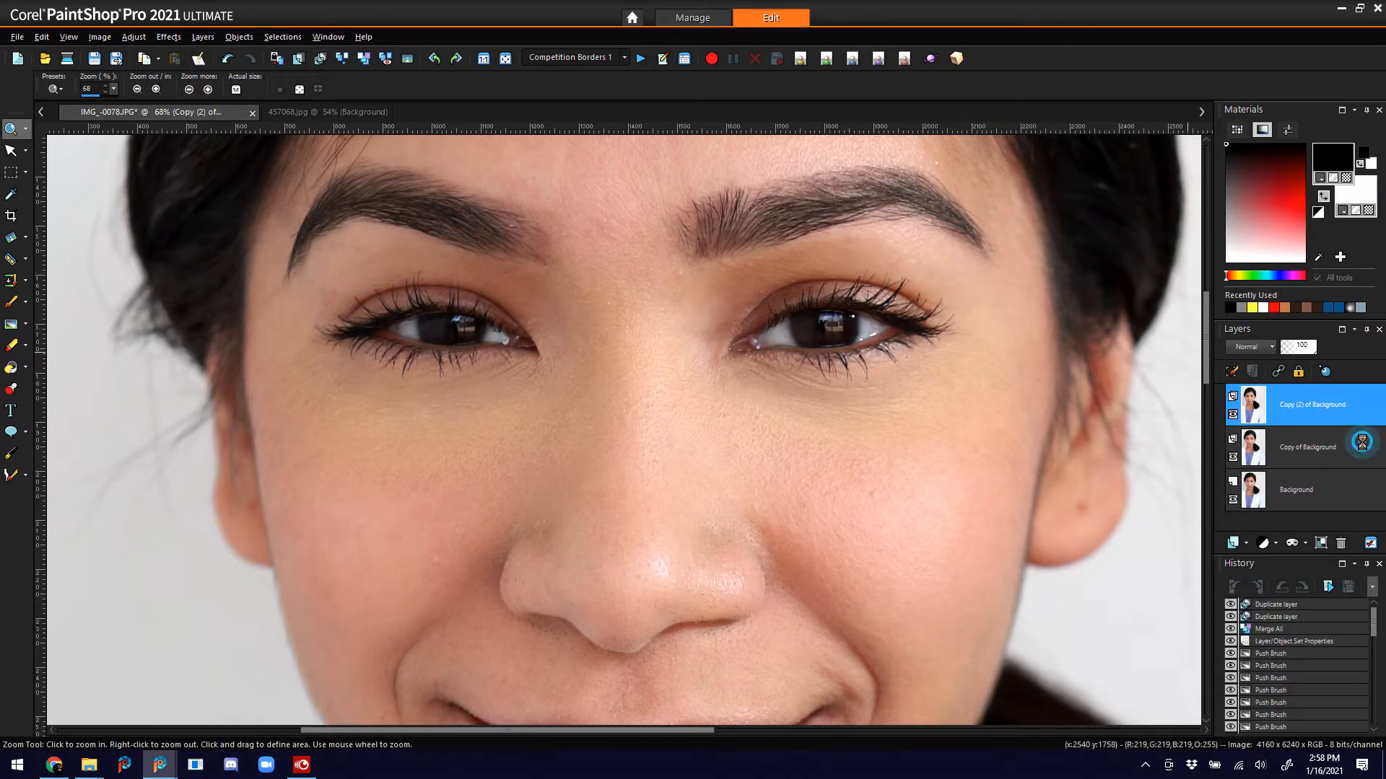
{"action": "left_click", "coordinate": [139, 40]}
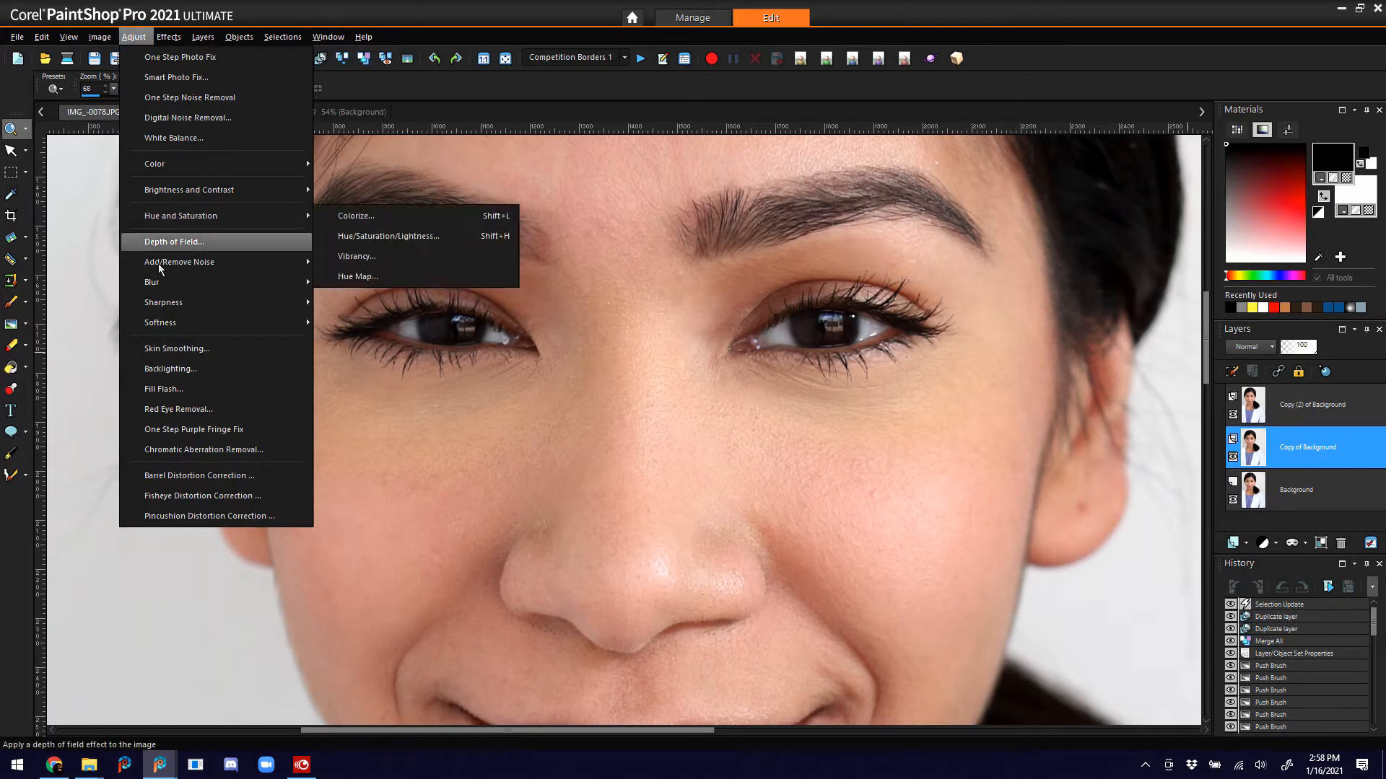
{"action": "mouse_move", "coordinate": [238, 302]}
{"action": "left_click", "coordinate": [407, 304]}
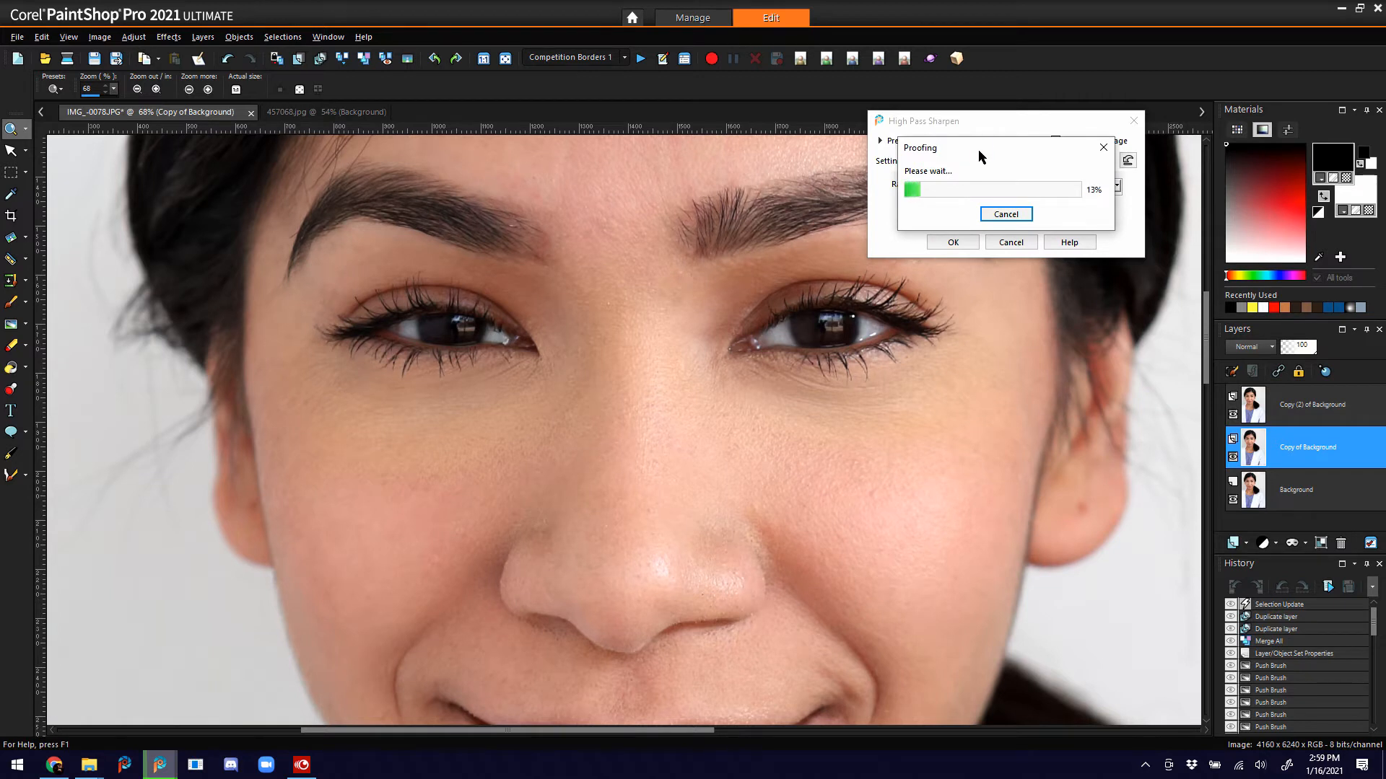
{"action": "left_click_drag", "start_coordinate": [977, 149], "coordinate": [1050, 245]}
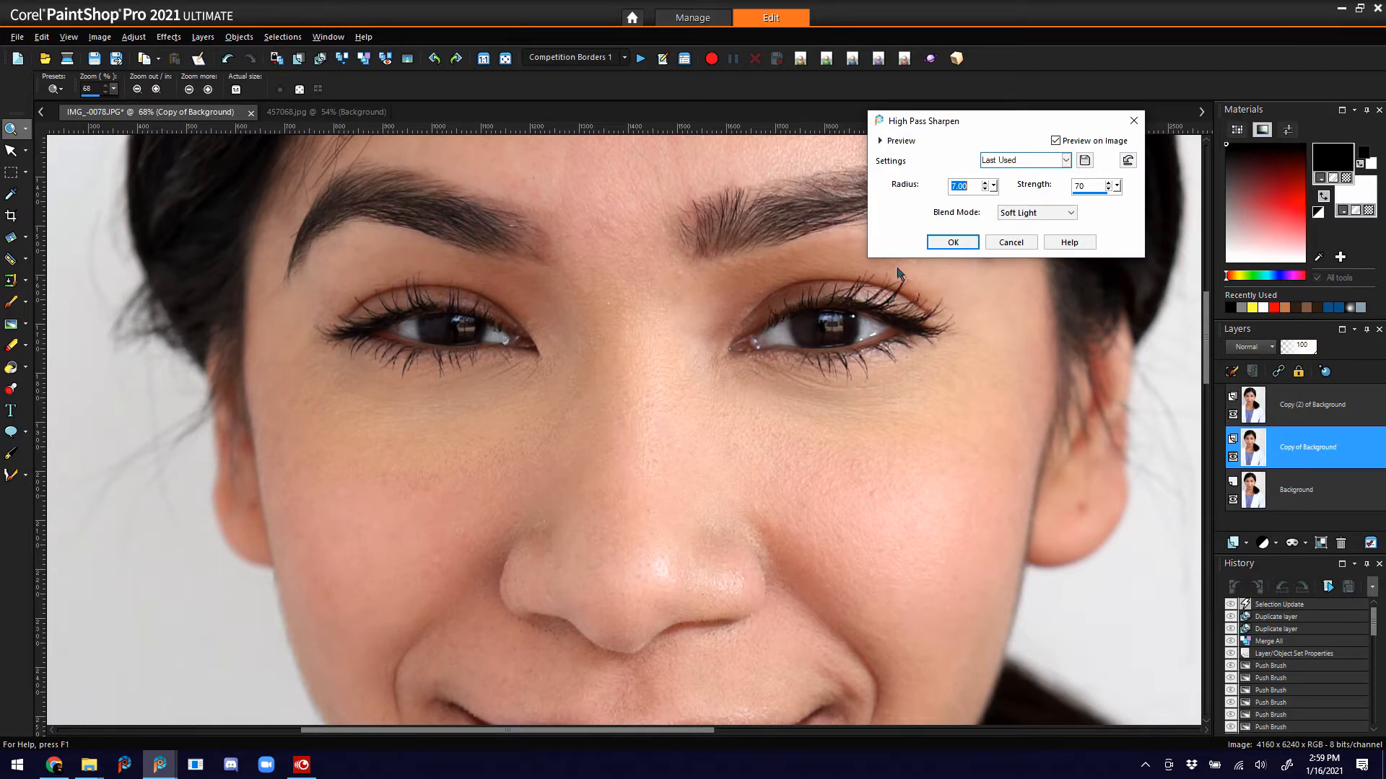
{"action": "left_click", "coordinate": [952, 242]}
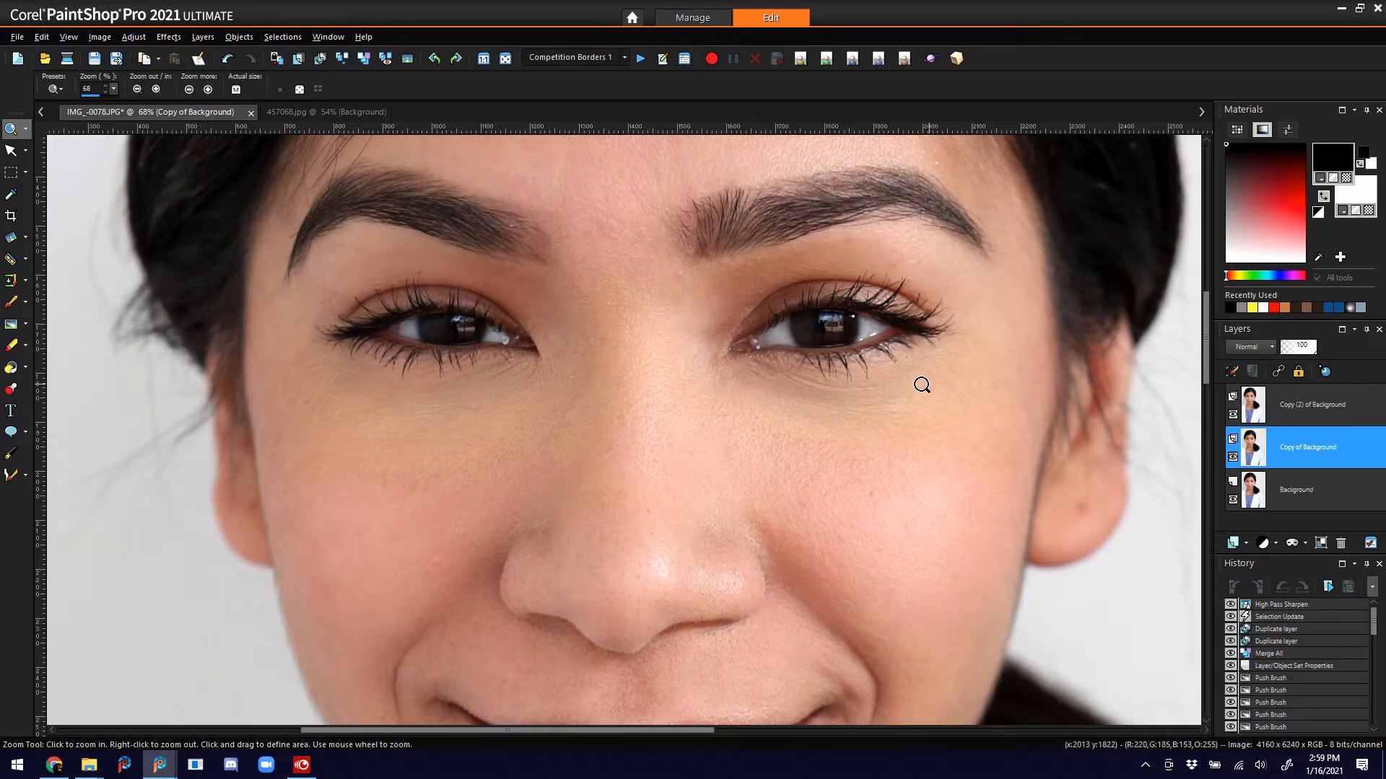
- Erase both irises on the Copy (2) of Background layer with a soft size 50 Eraser, comparing with the sharpened layer hidden and shown
{"action": "left_click", "coordinate": [1284, 415]}
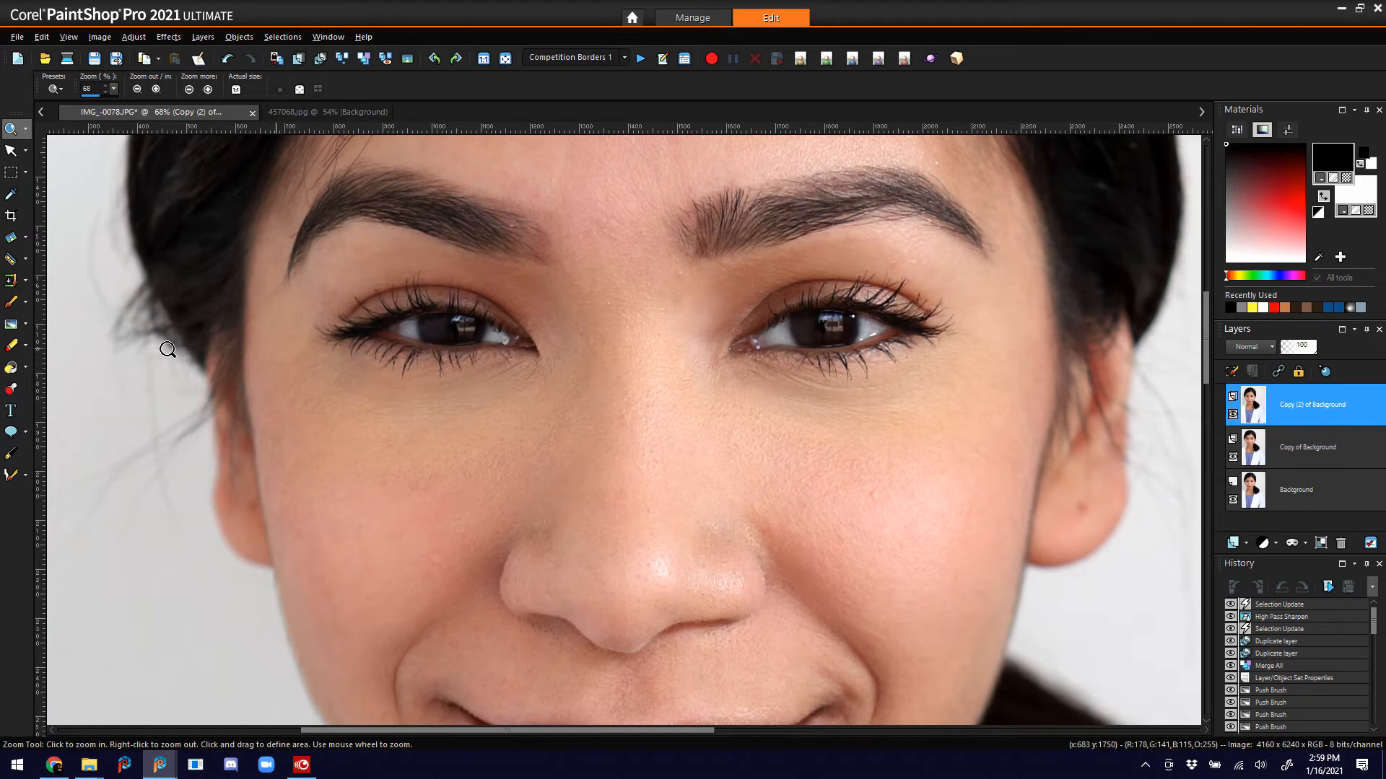
{"action": "left_click", "coordinate": [13, 347]}
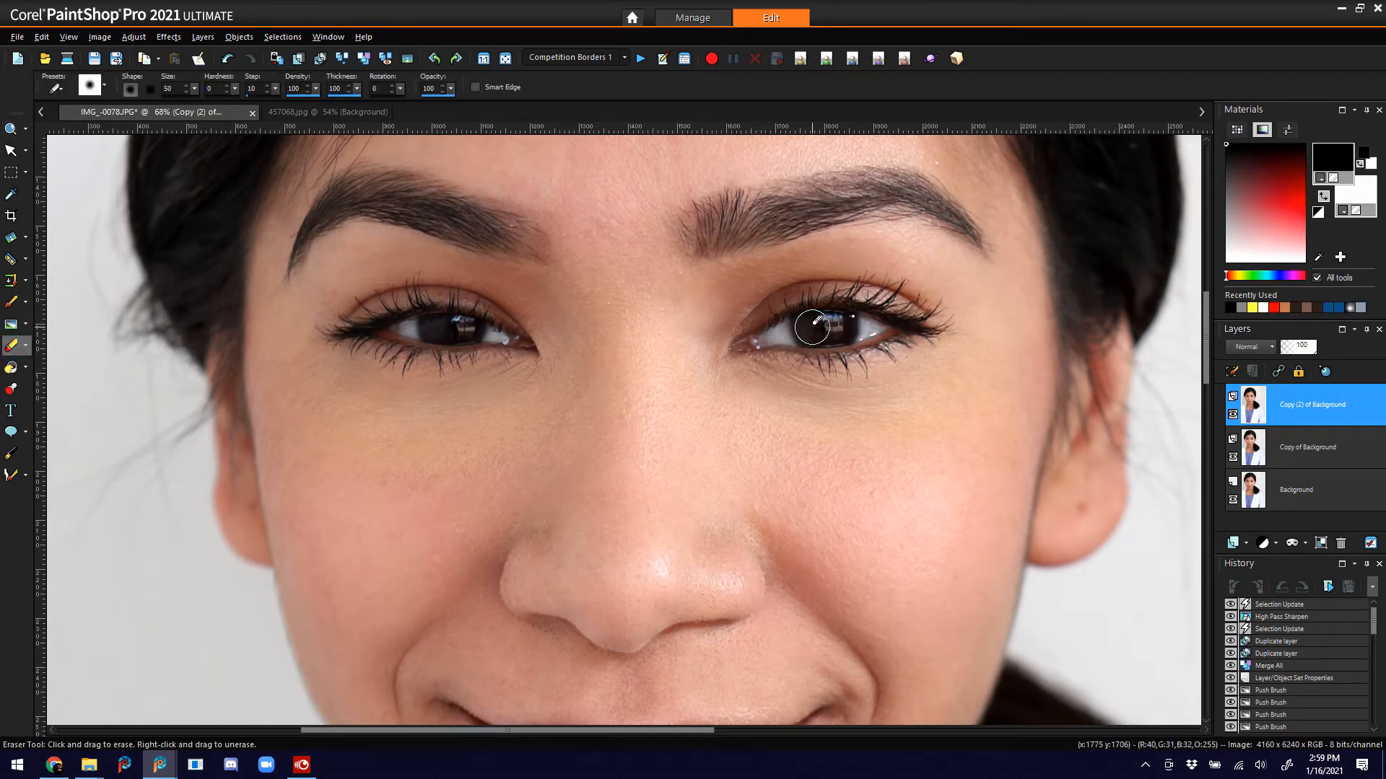
{"action": "mouse_move", "coordinate": [807, 327]}
{"action": "left_mouse_down"}
{"action": "mouse_move", "coordinate": [839, 330]}
{"action": "mouse_move", "coordinate": [818, 328]}
{"action": "left_mouse_up"}
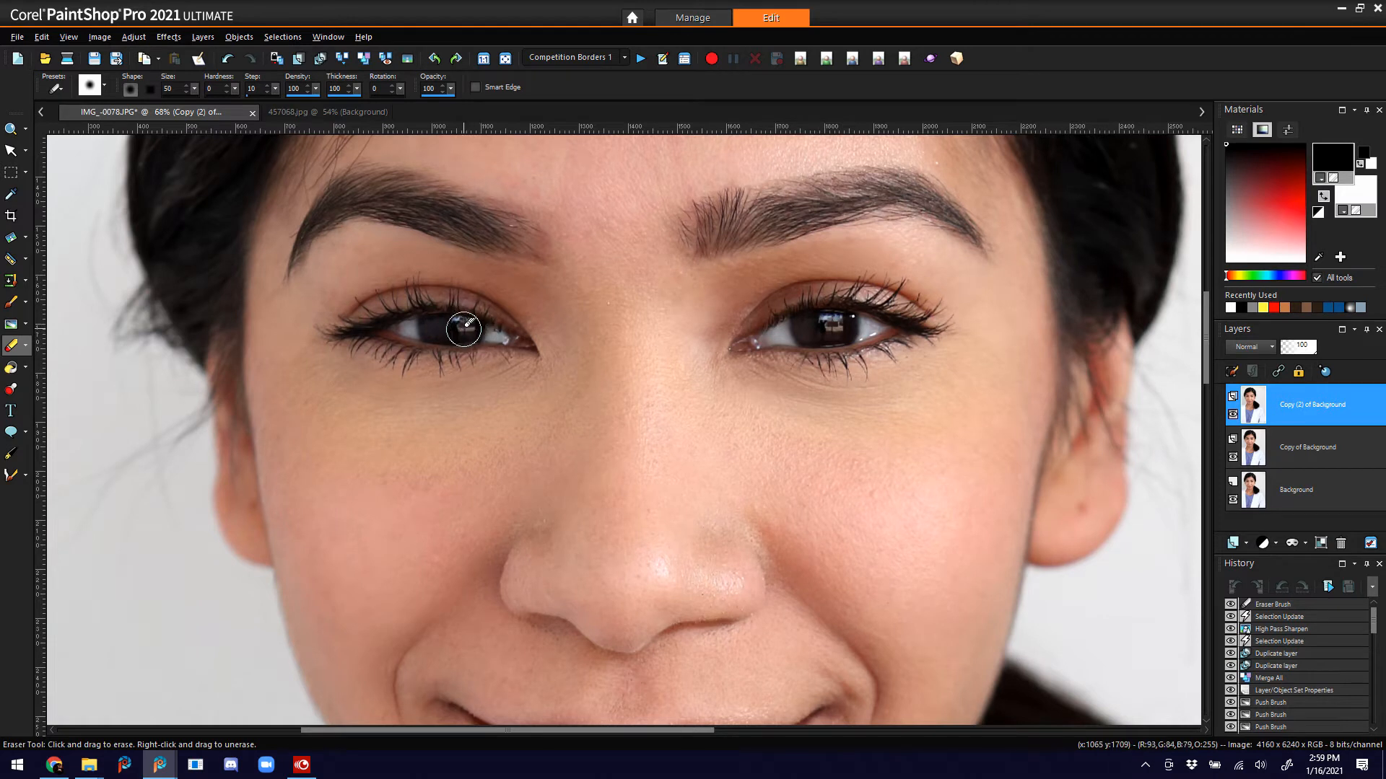
{"action": "left_click_drag", "start_coordinate": [464, 329], "coordinate": [433, 329]}
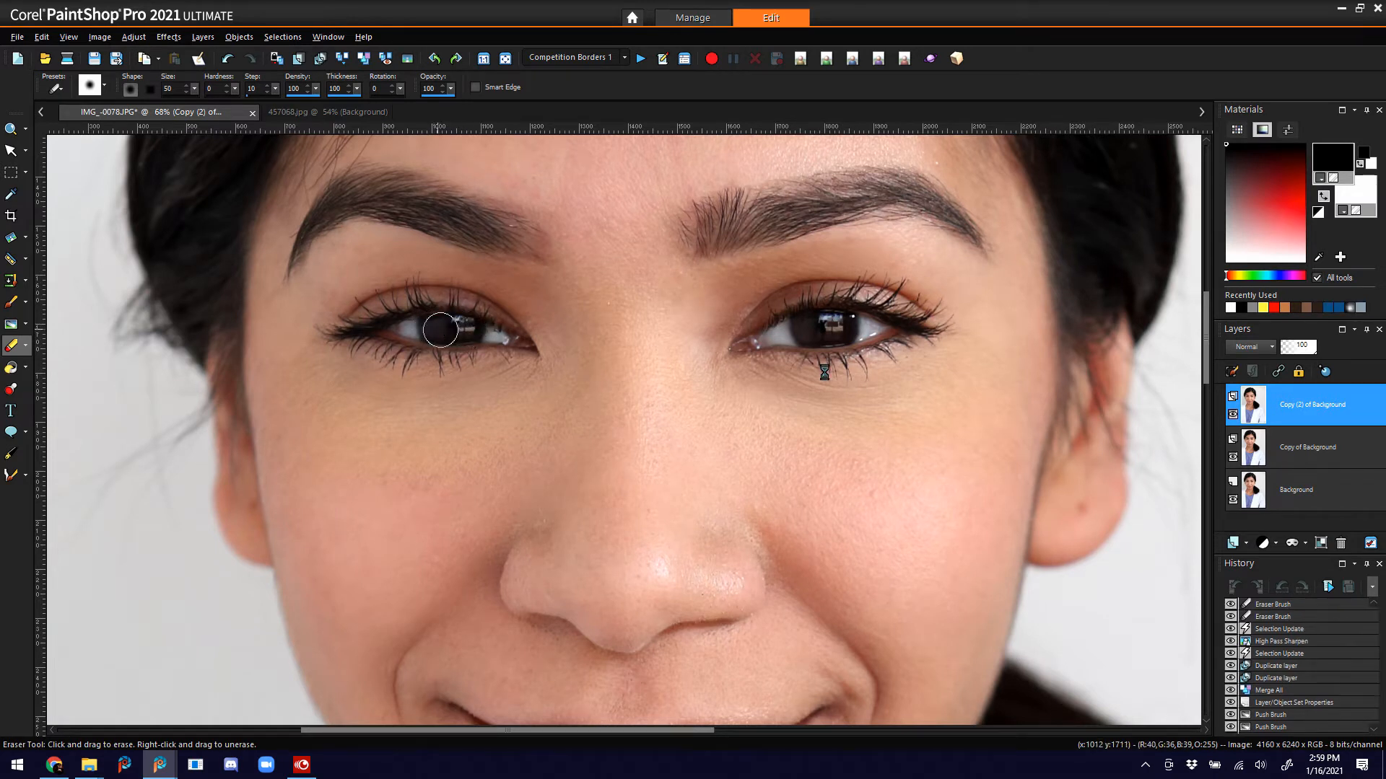
{"action": "left_click", "coordinate": [1233, 456]}
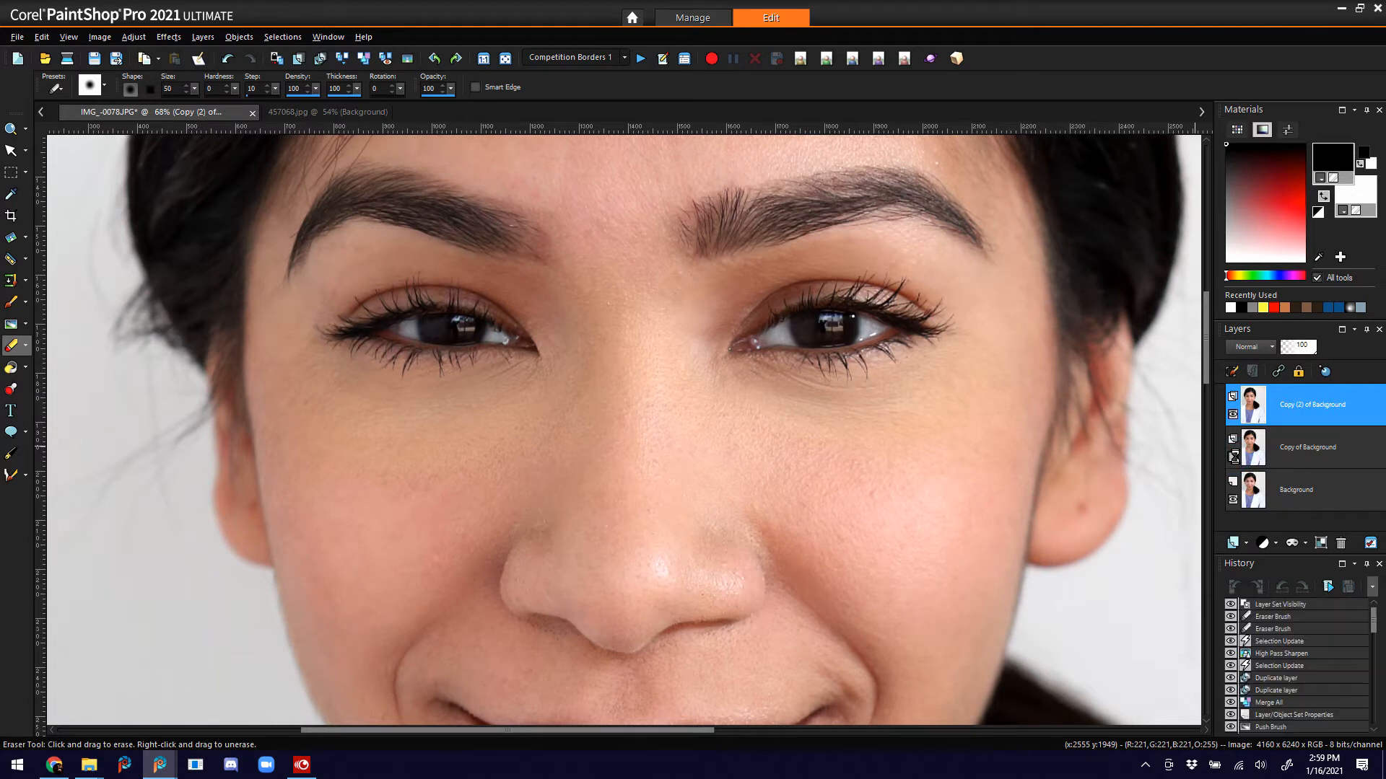
{"action": "left_click", "coordinate": [1234, 456]}
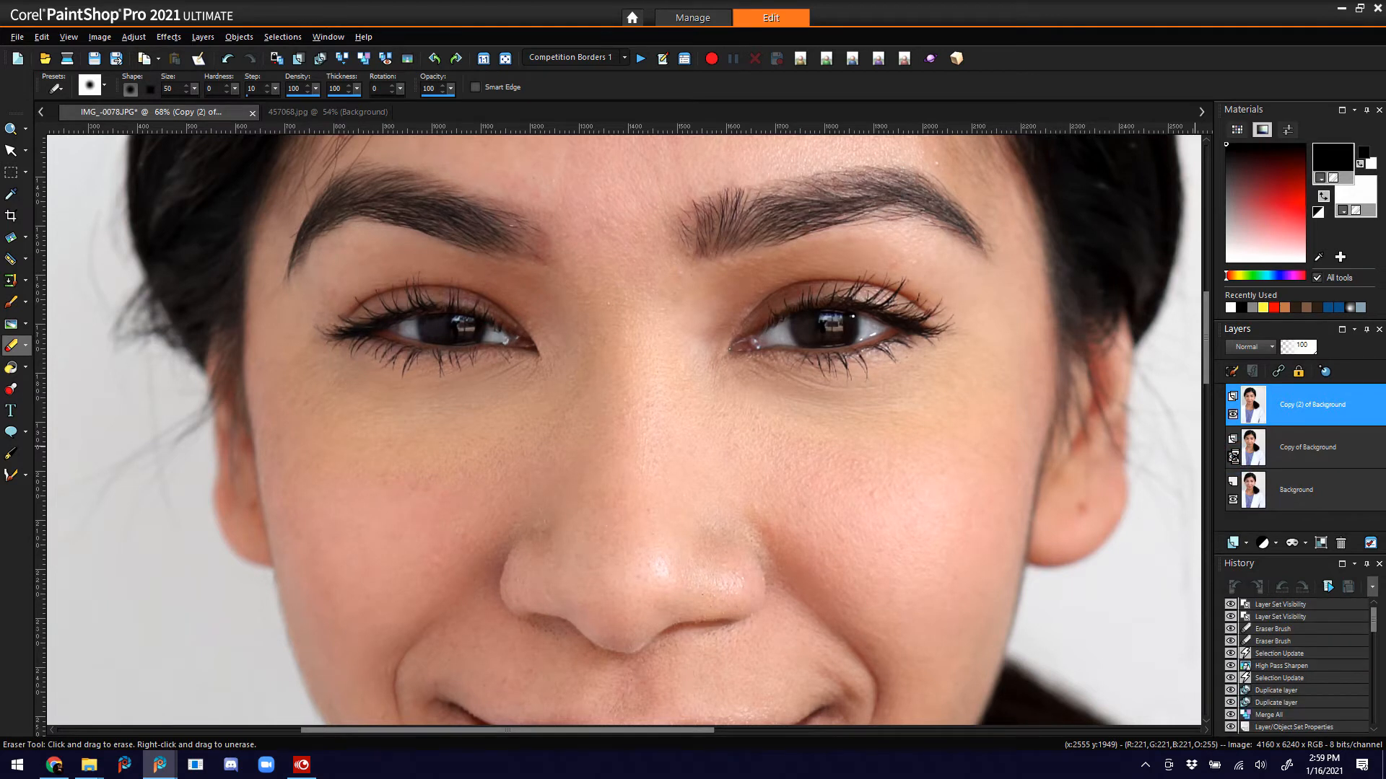
{"action": "left_click", "coordinate": [1233, 456]}
{"action": "left_click", "coordinate": [1234, 456]}
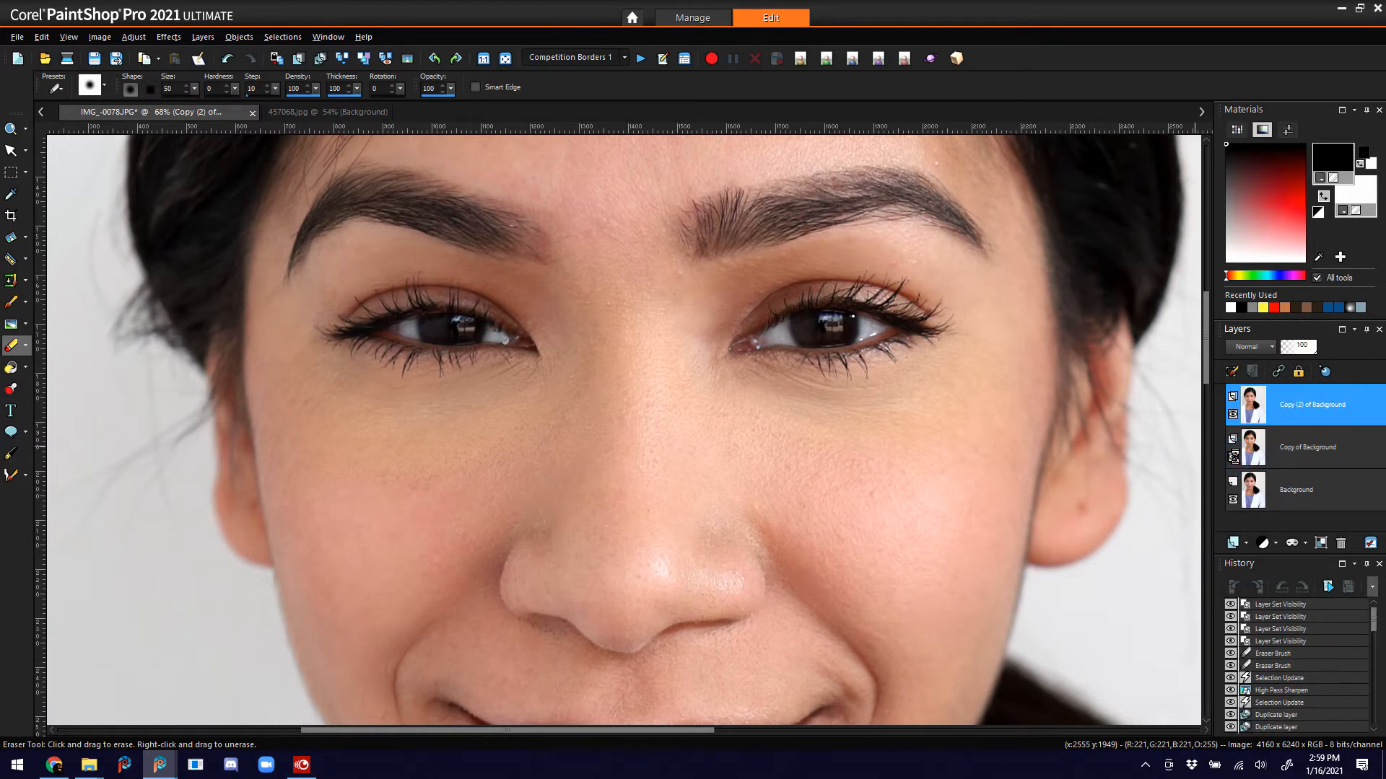
{"action": "left_click_drag", "start_coordinate": [830, 331], "coordinate": [814, 330]}
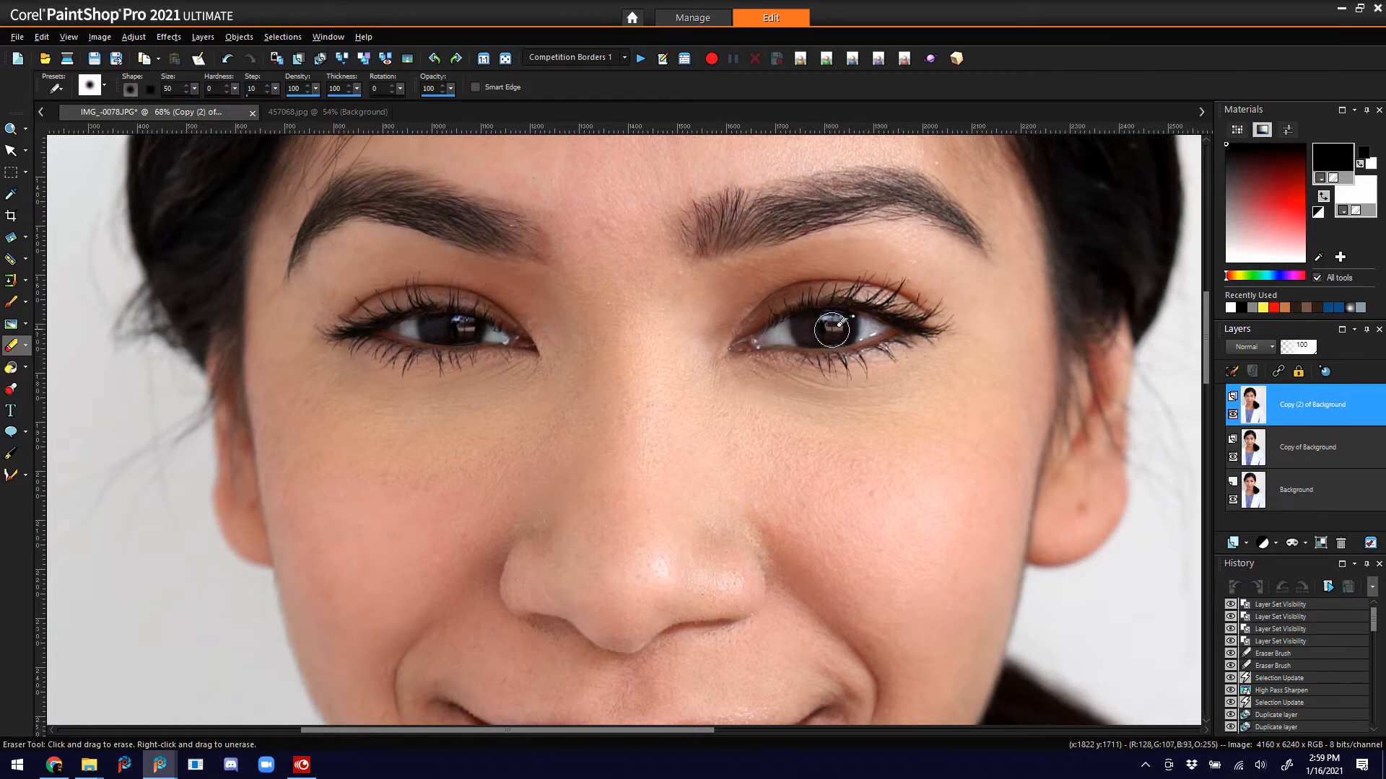
{"action": "left_click_drag", "start_coordinate": [462, 329], "coordinate": [463, 329]}
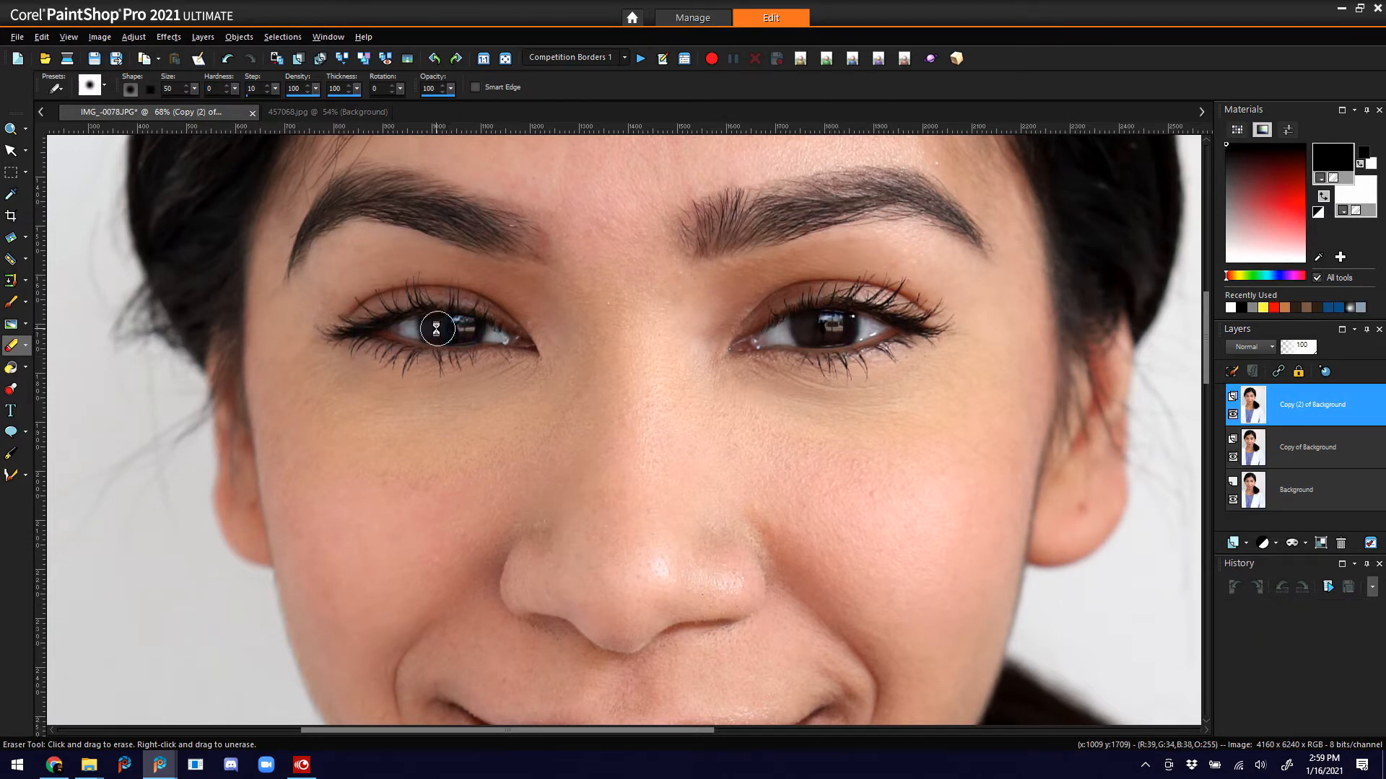
- Paint both irises yellow on the Copy of Background layer with a size 42 Paint Brush at opacity 20 in SoftLight mode
{"action": "left_click", "coordinate": [1267, 304]}
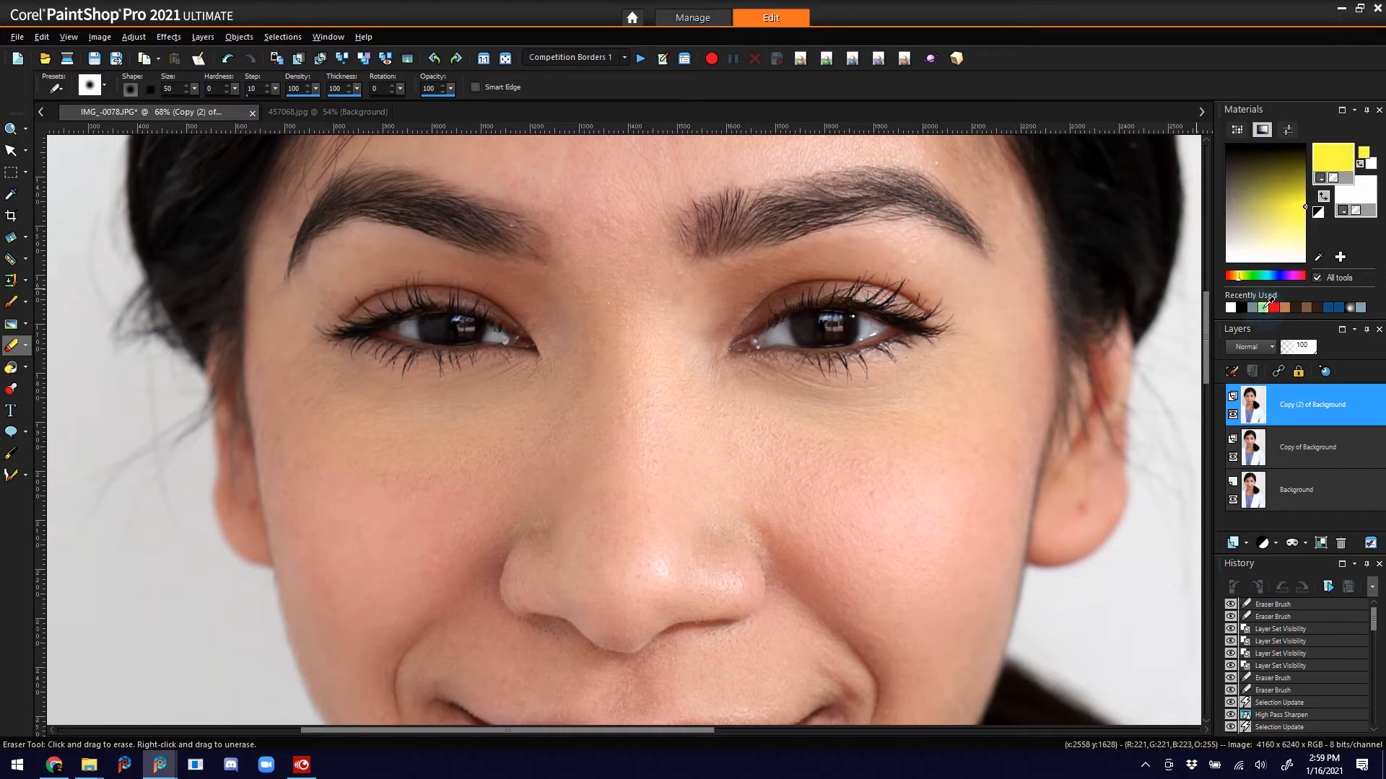
{"action": "left_click", "coordinate": [1365, 453]}
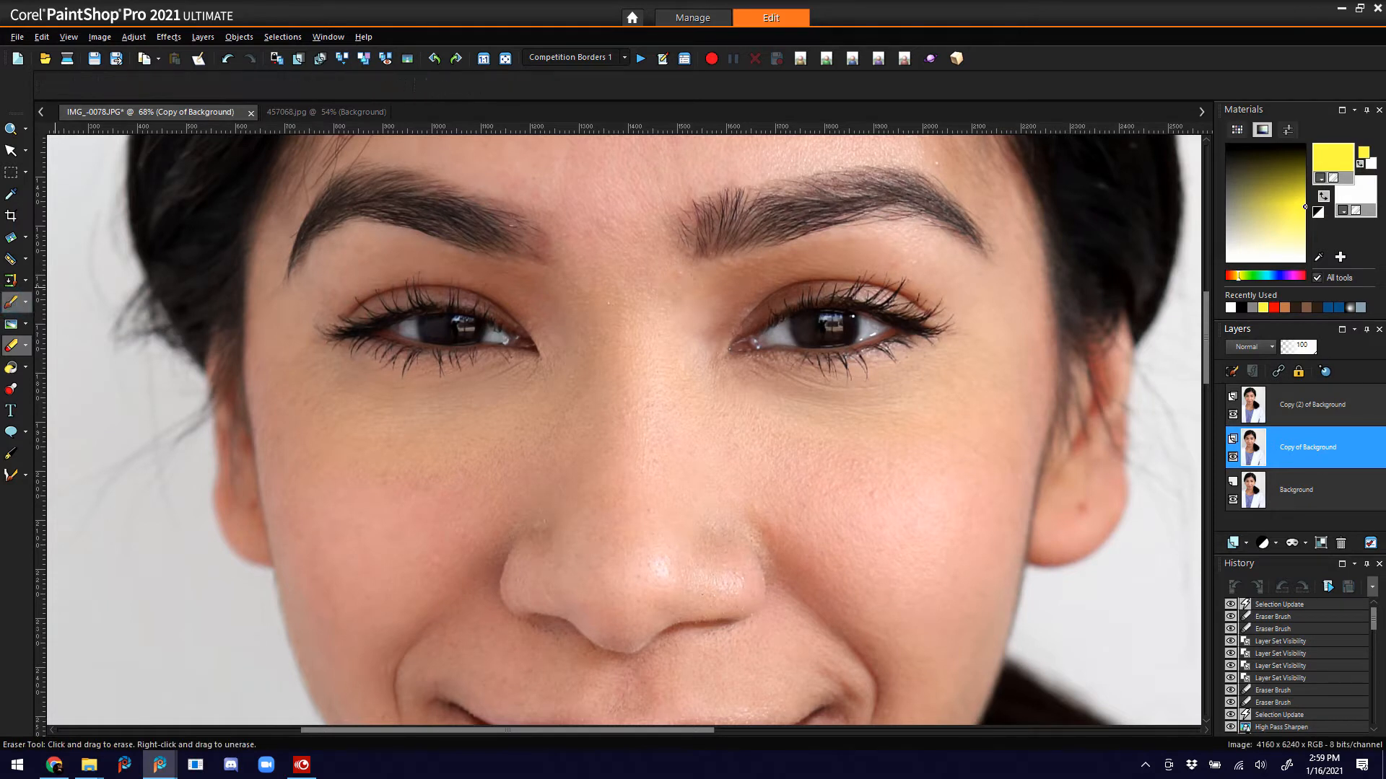
{"action": "left_click", "coordinate": [12, 302]}
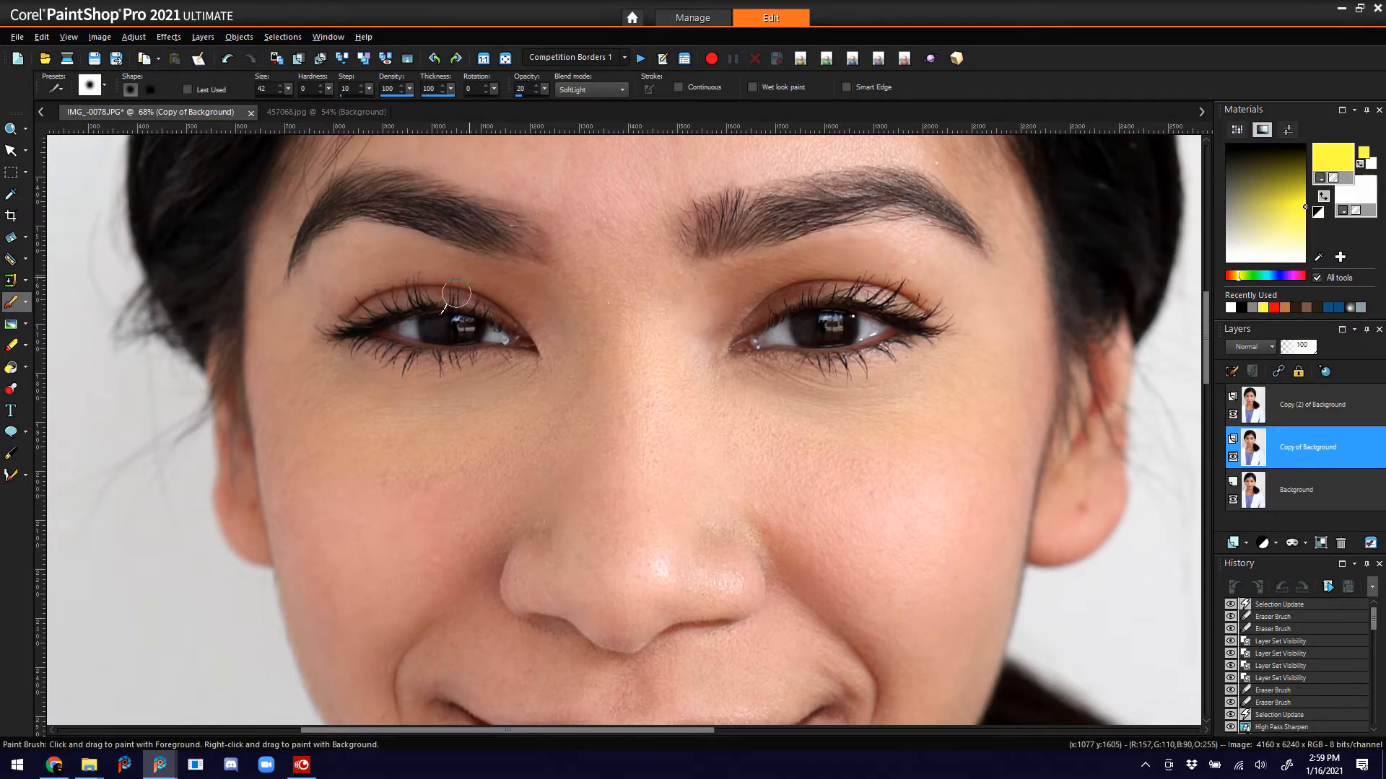
{"action": "mouse_move", "coordinate": [430, 327]}
{"action": "left_mouse_down"}
{"action": "mouse_move", "coordinate": [460, 342]}
{"action": "mouse_move", "coordinate": [429, 325]}
{"action": "left_mouse_up"}
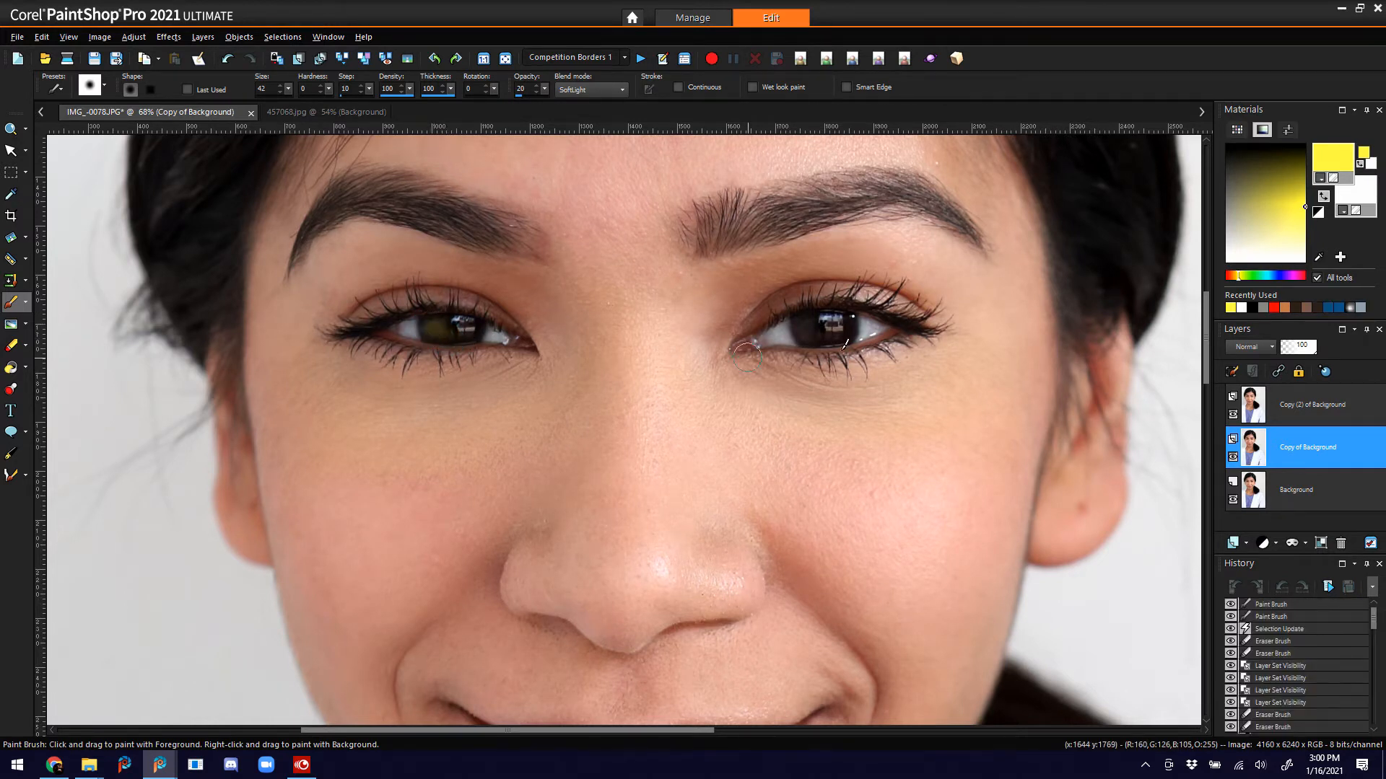
{"action": "mouse_move", "coordinate": [802, 324]}
{"action": "left_mouse_down"}
{"action": "mouse_move", "coordinate": [837, 342]}
{"action": "mouse_move", "coordinate": [802, 333]}
{"action": "left_mouse_up"}
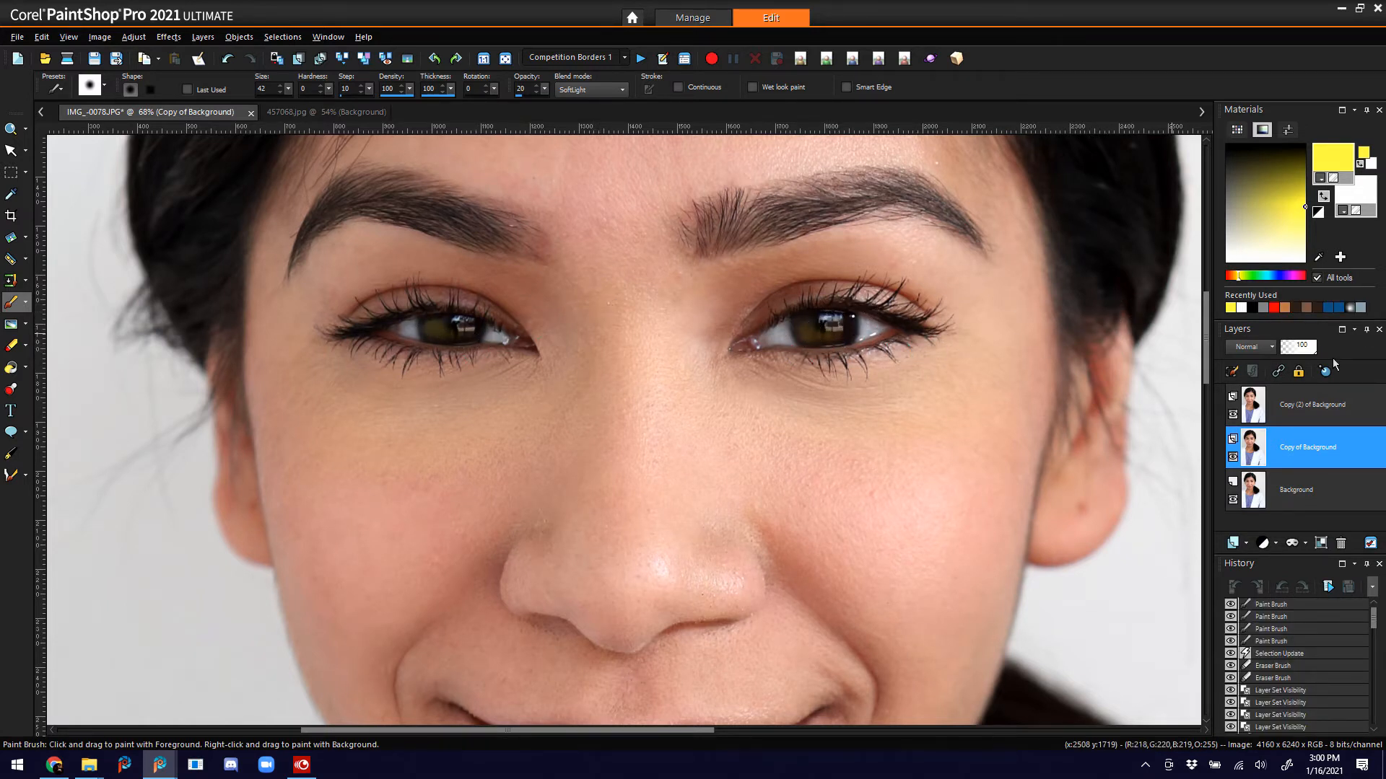
- Compare the eyes with the Copy of Background layer hidden and shown, in the full image and in close-up
{"action": "left_click", "coordinate": [505, 59]}
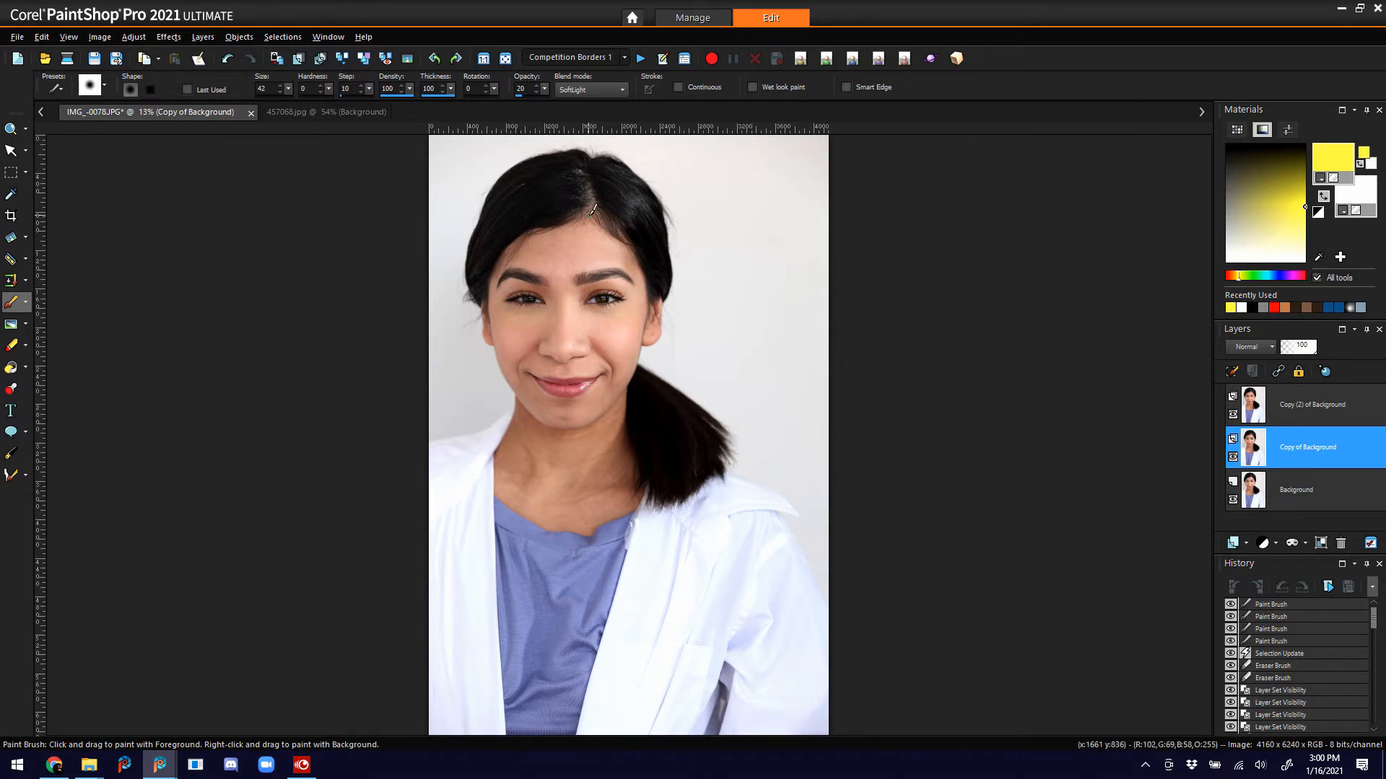
{"action": "left_click", "coordinate": [1234, 458]}
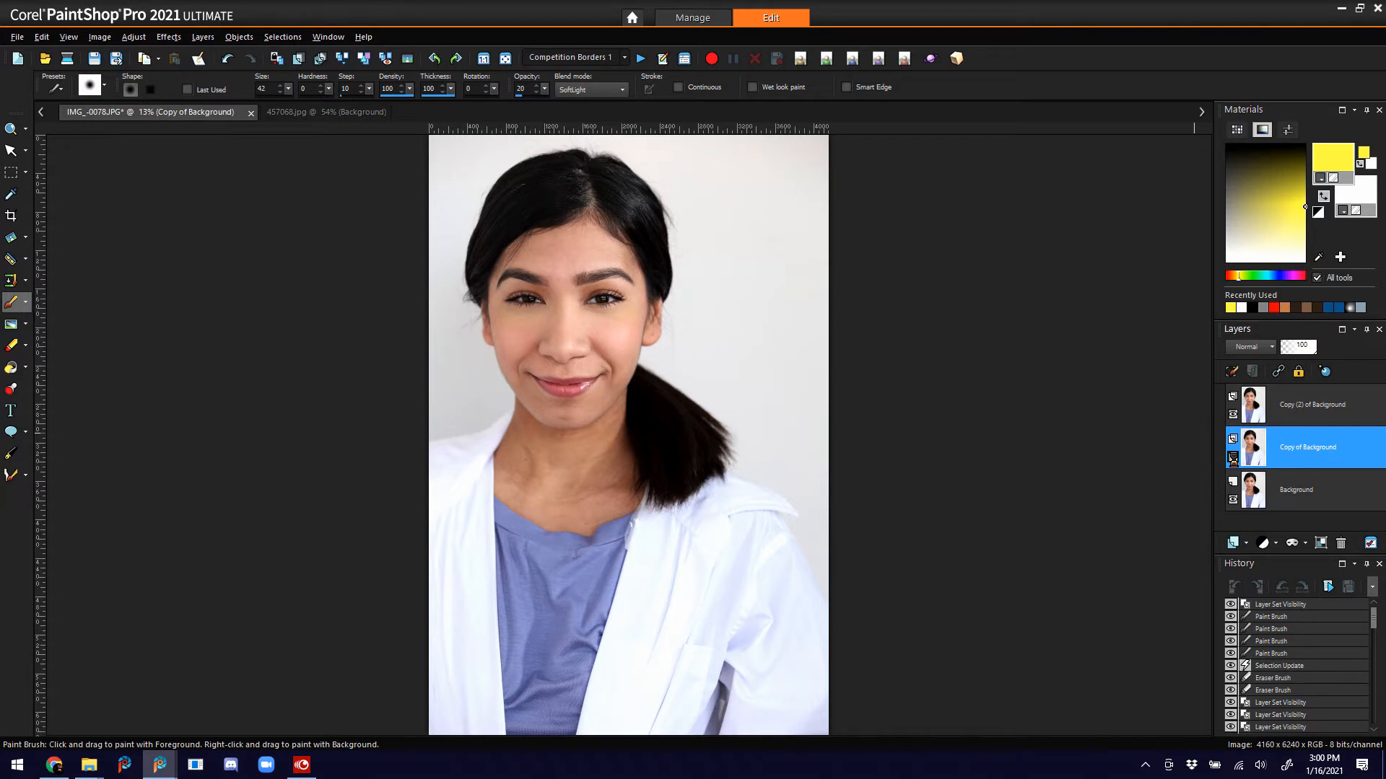
{"action": "left_click", "coordinate": [1232, 459]}
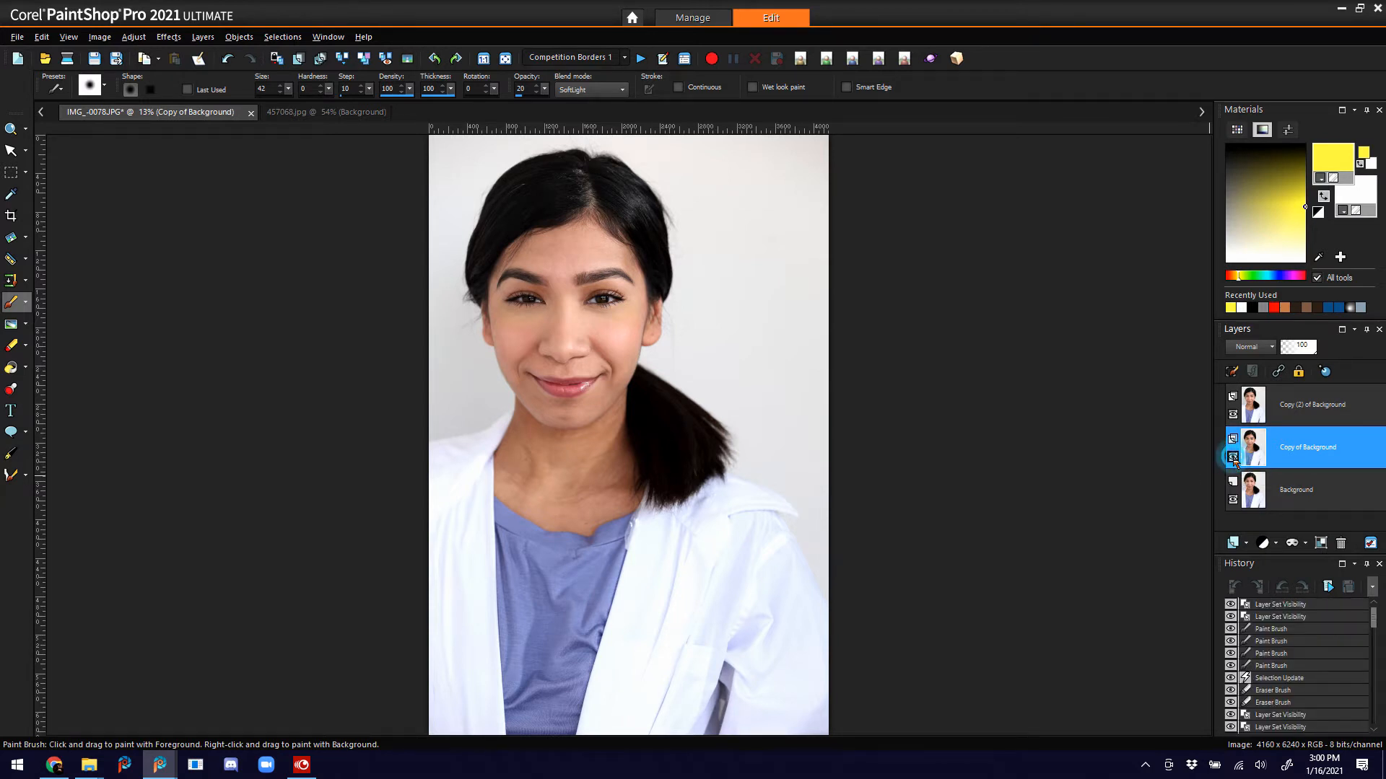
{"action": "left_click", "coordinate": [1233, 459]}
{"action": "left_click", "coordinate": [1233, 460]}
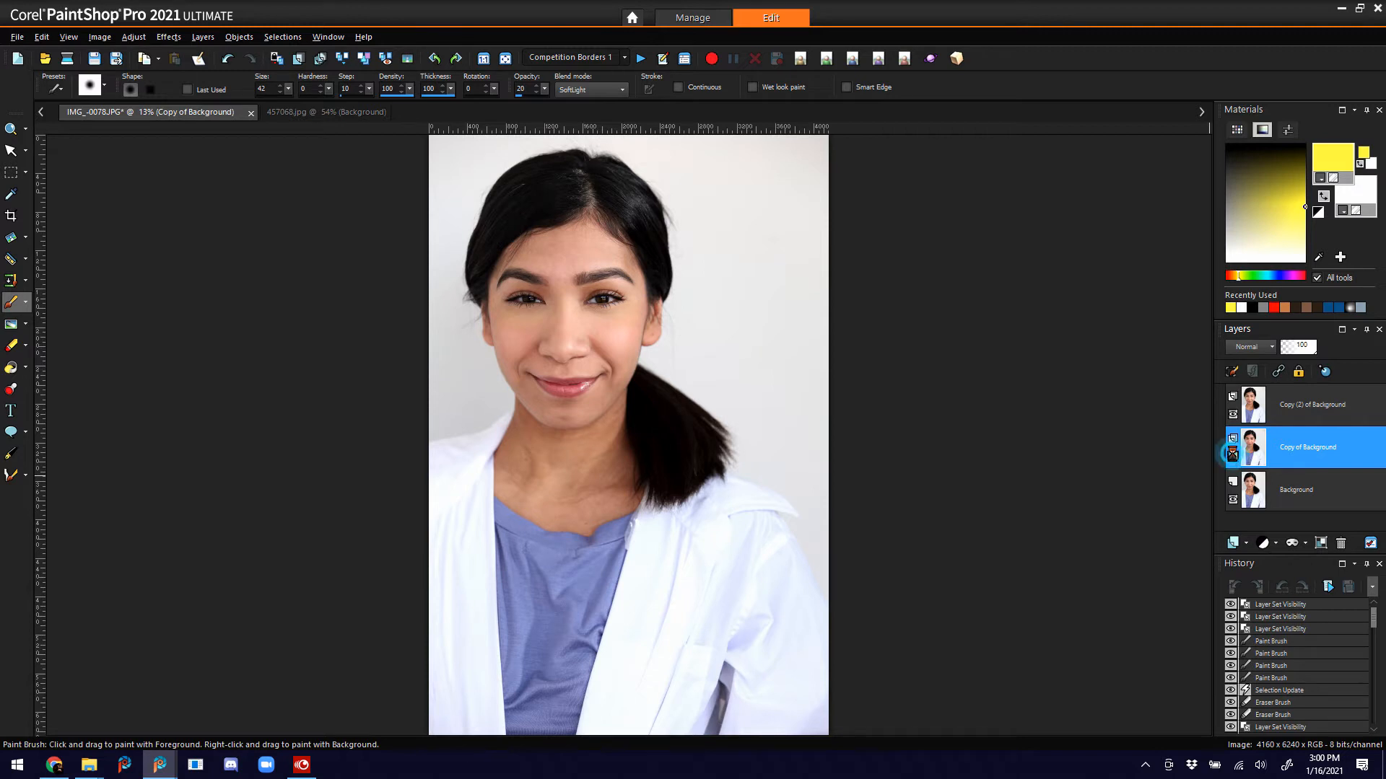
{"action": "left_click", "coordinate": [10, 130]}
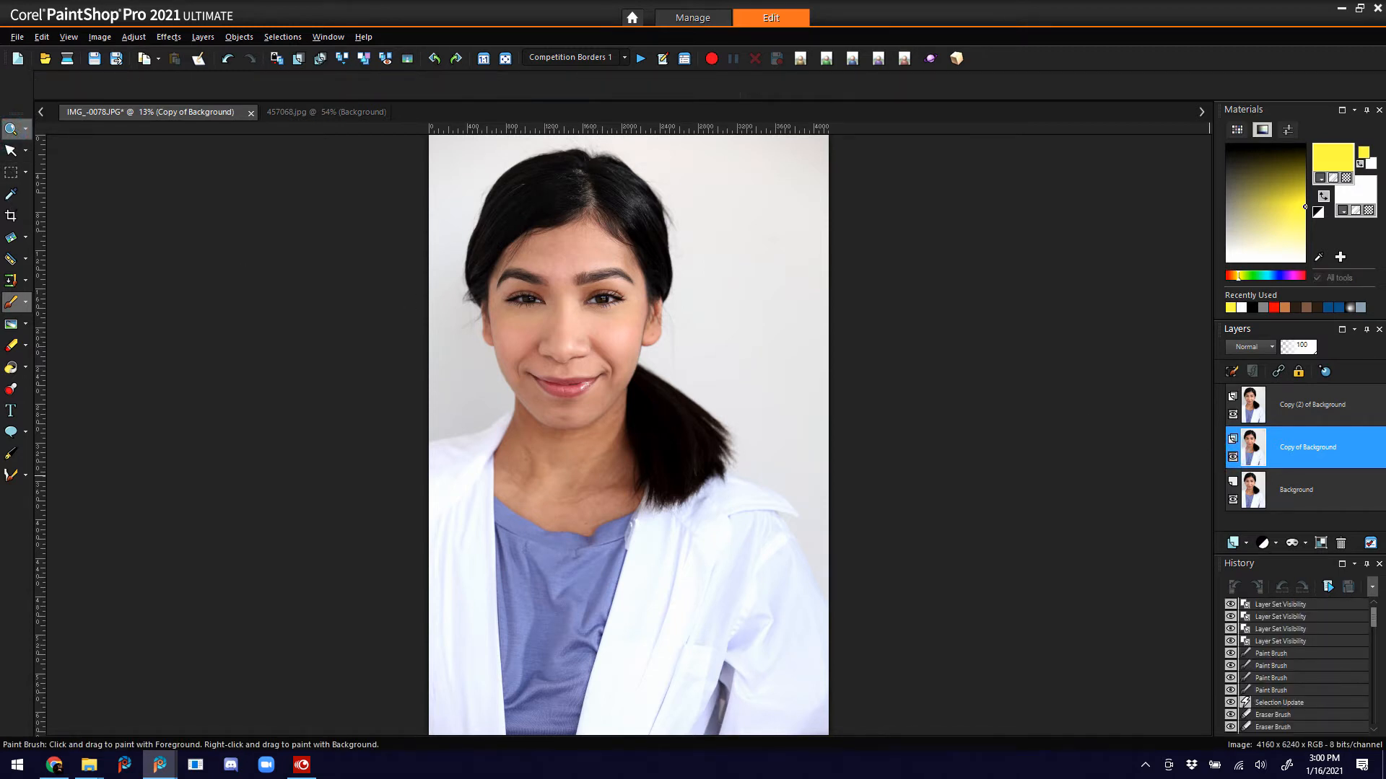
{"action": "left_click_drag", "start_coordinate": [469, 242], "coordinate": [647, 330]}
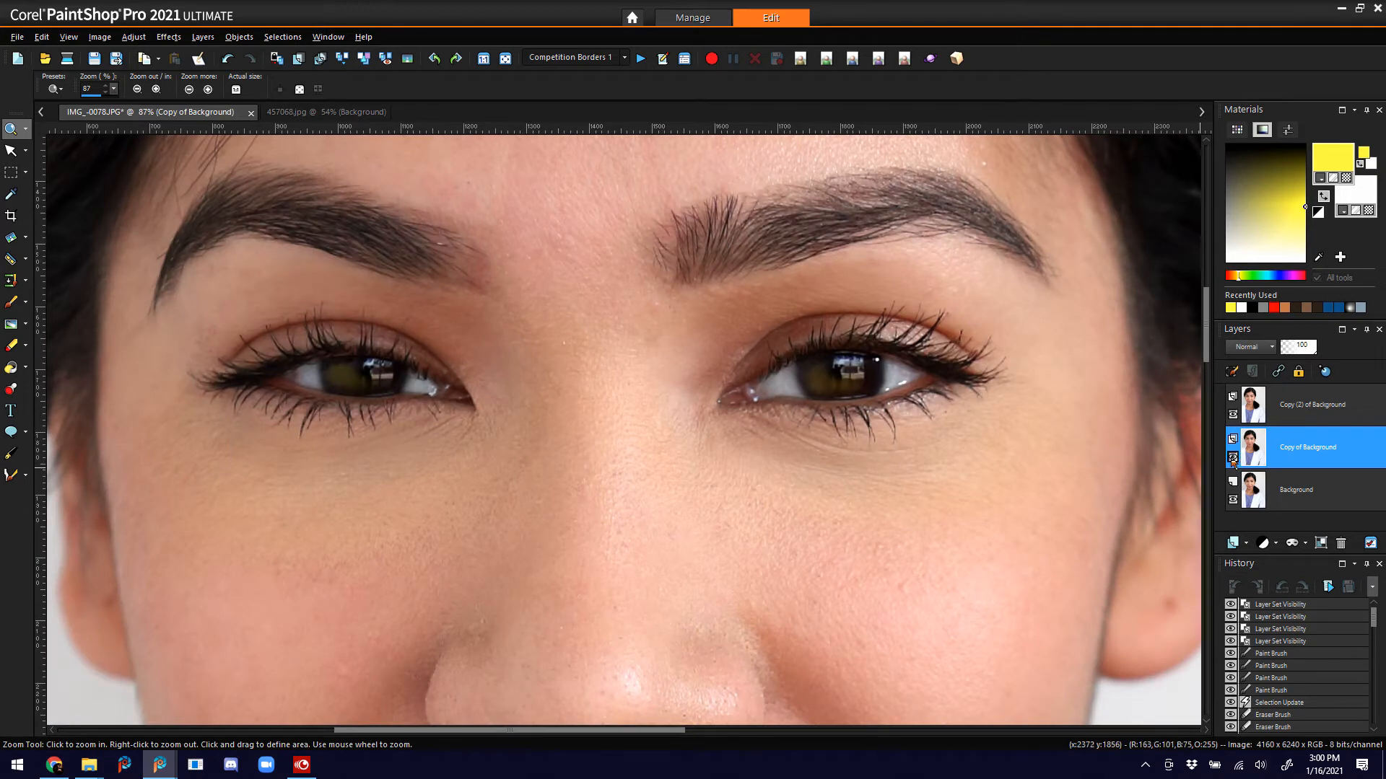
{"action": "left_click", "coordinate": [1234, 458]}
{"action": "left_click", "coordinate": [1233, 457]}
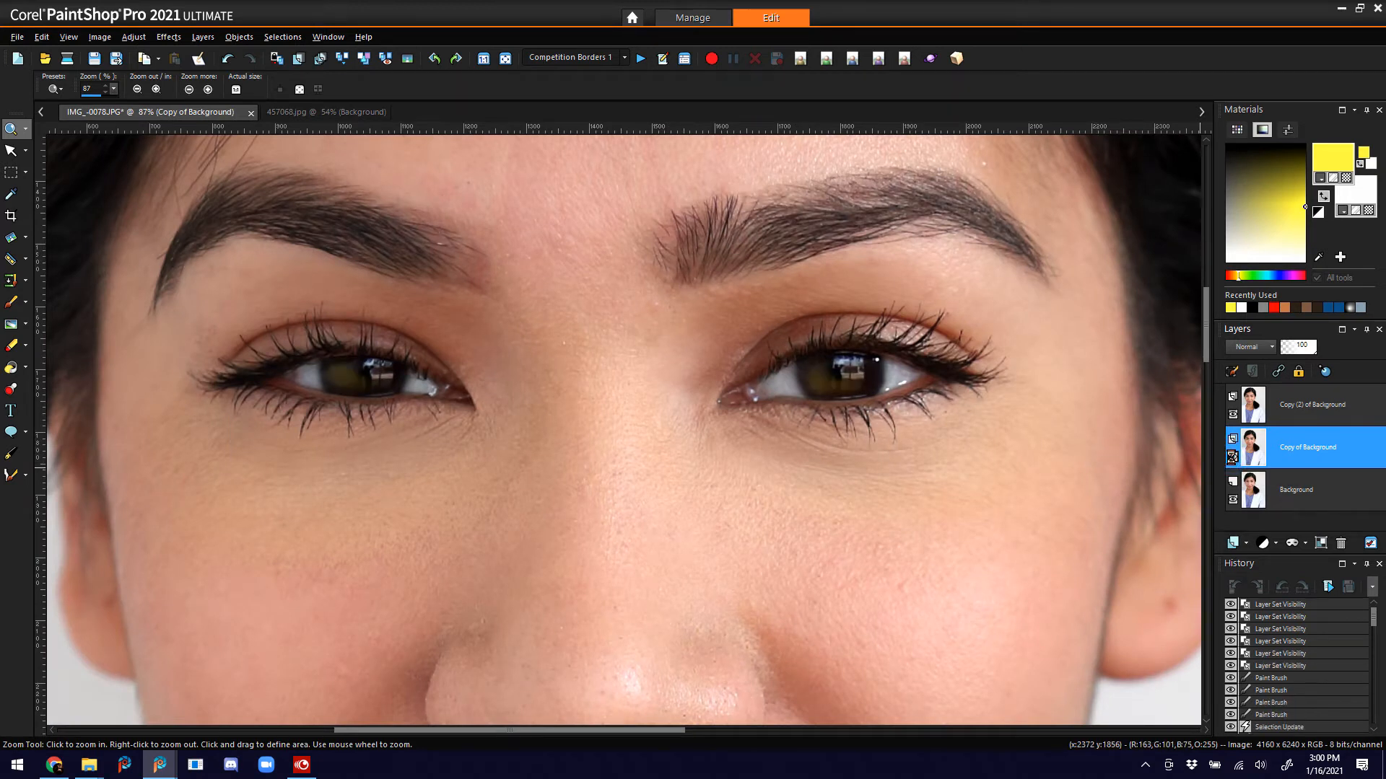
{"action": "left_click", "coordinate": [1232, 458]}
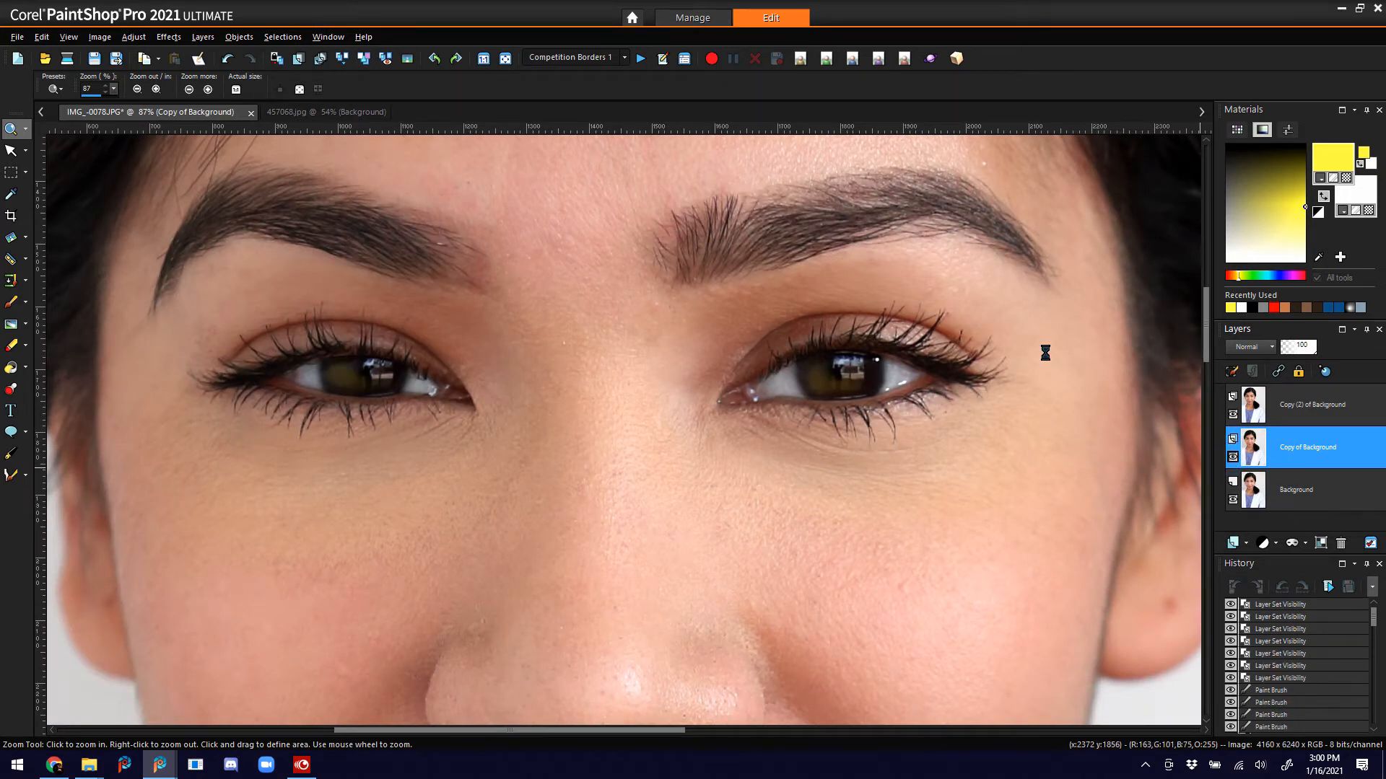
{"action": "left_click", "coordinate": [1233, 458]}
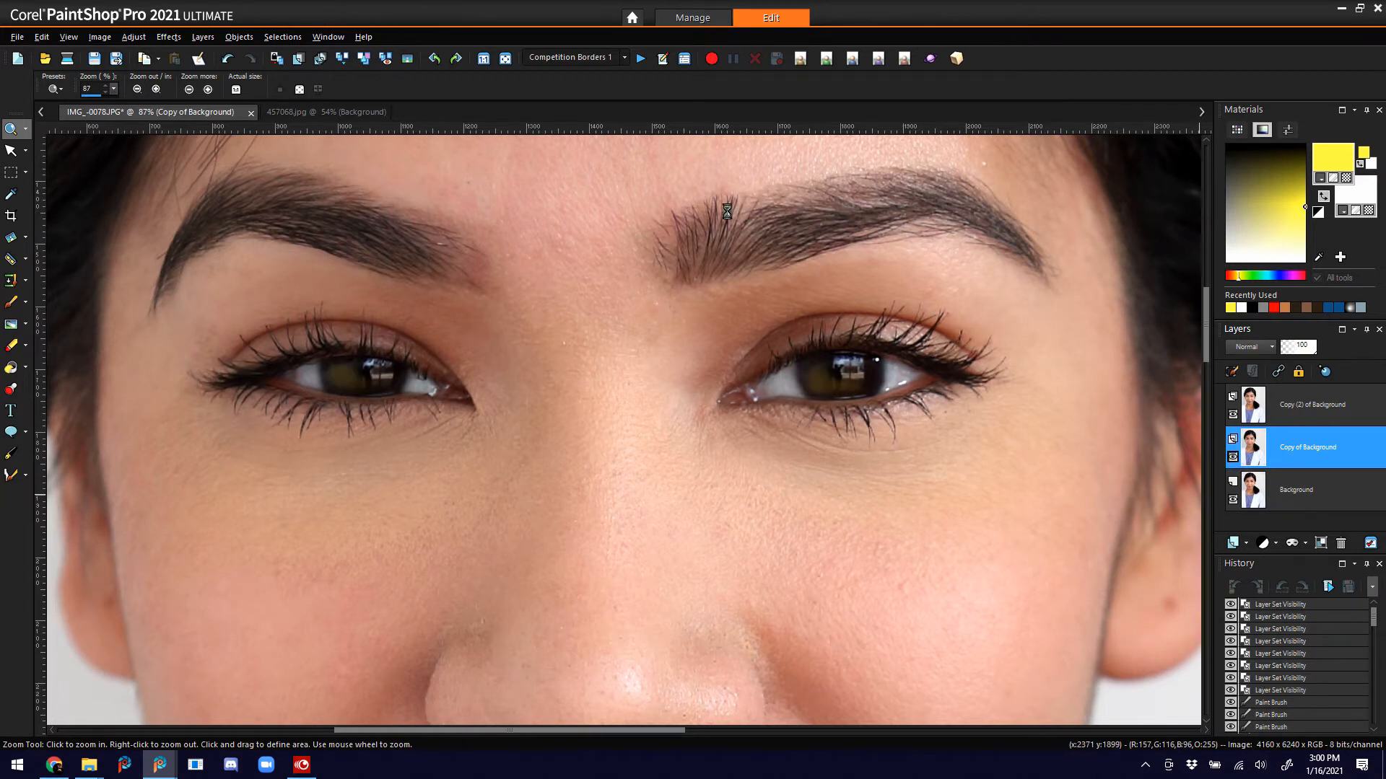
{"action": "left_click", "coordinate": [505, 58]}
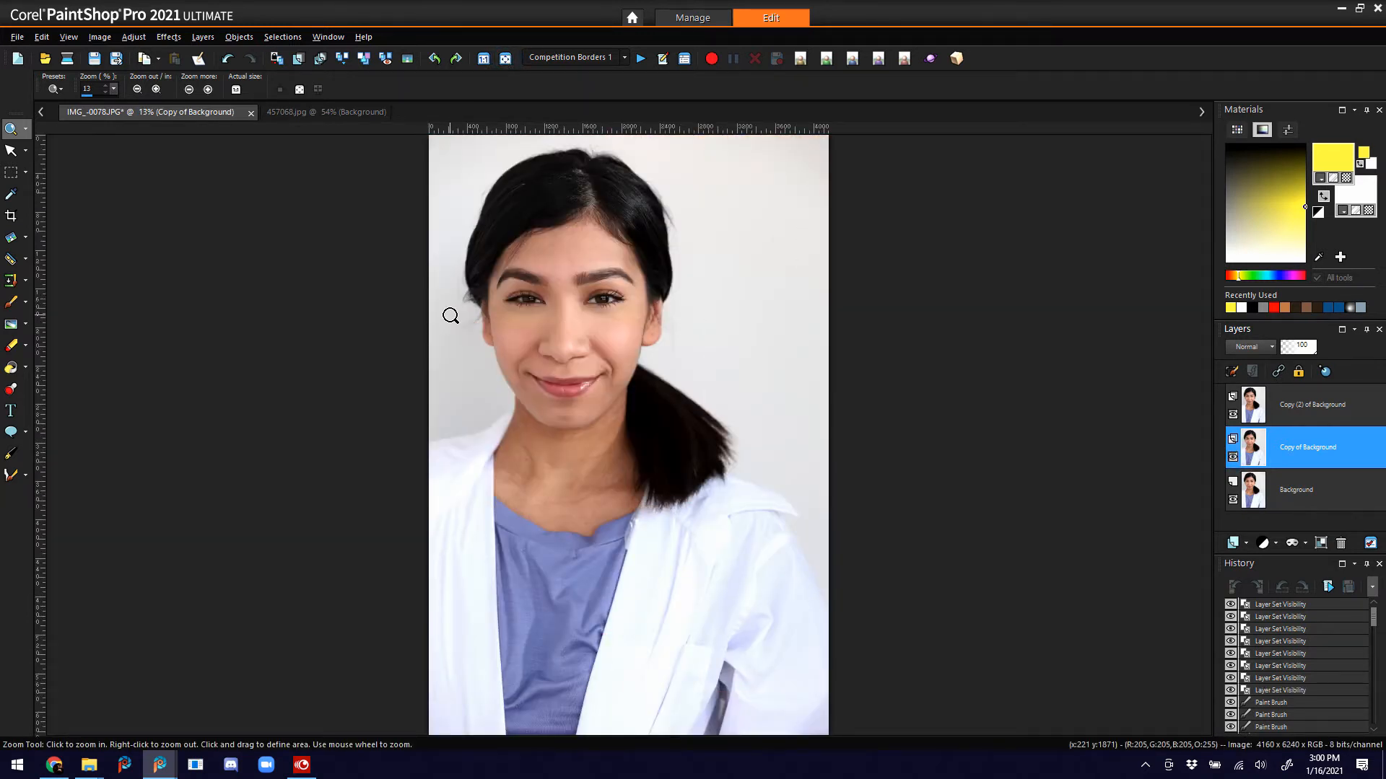
- Merge all layers into one and duplicate the merged Background layer
{"action": "left_click", "coordinate": [363, 59]}
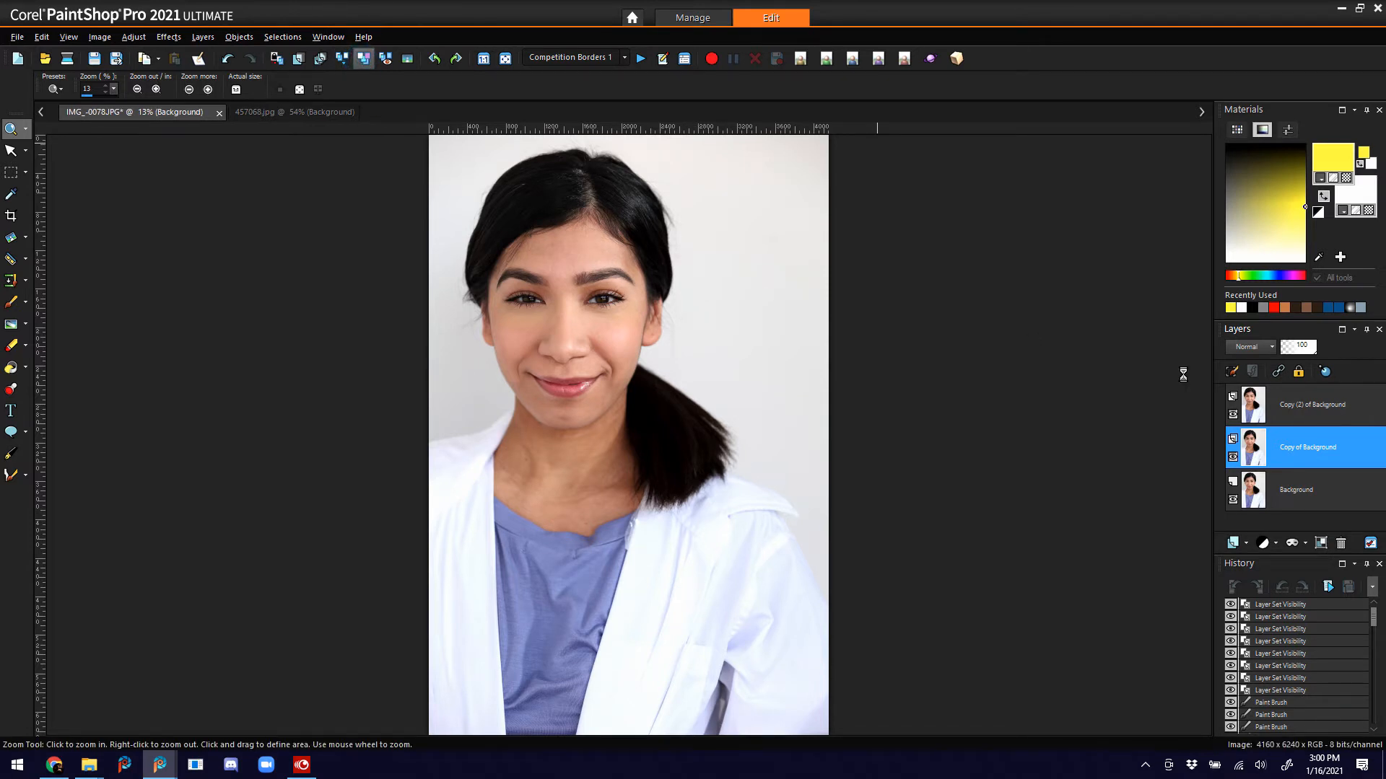
{"action": "left_click", "coordinate": [320, 59]}
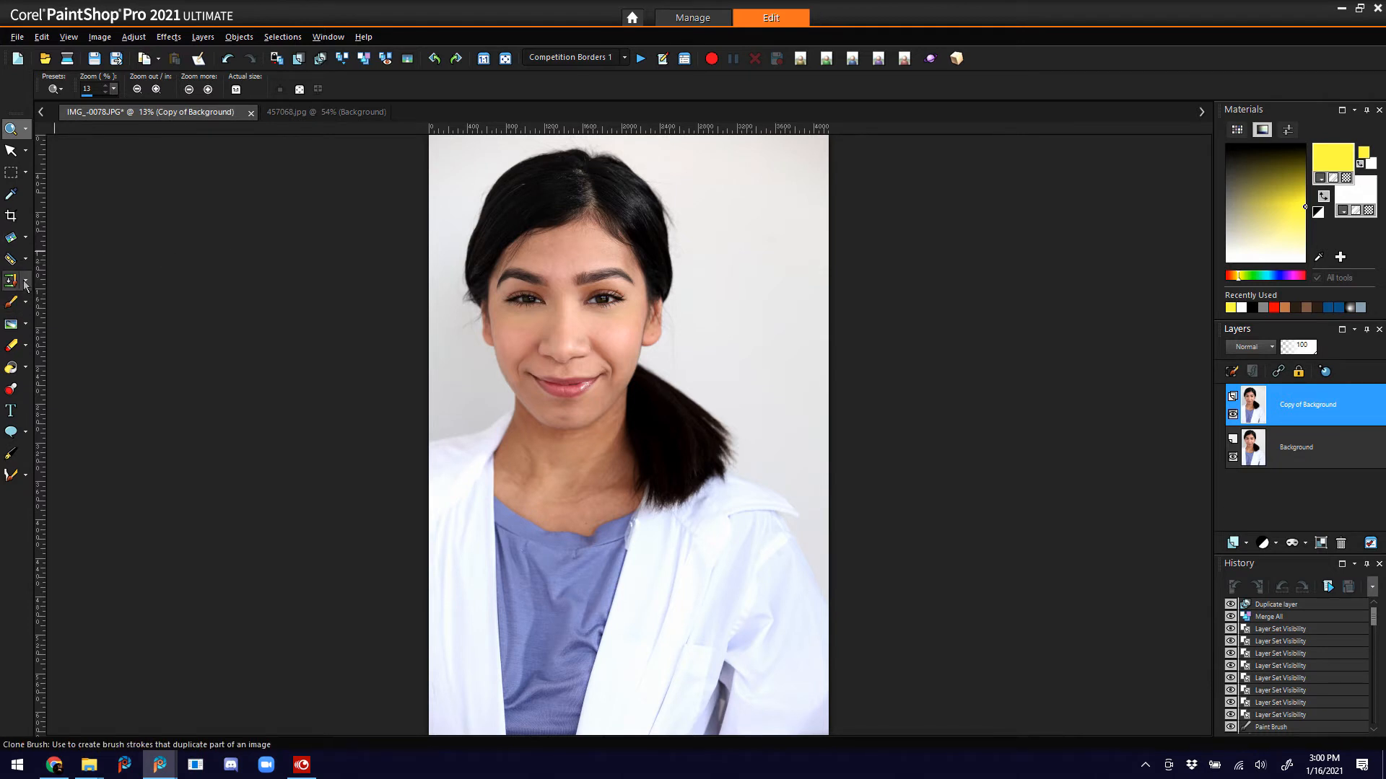
- Try to select the backdrop beside the woman's hair and shoulder with the Smart Selection Brush, and clear the selection
{"action": "left_click", "coordinate": [25, 172]}
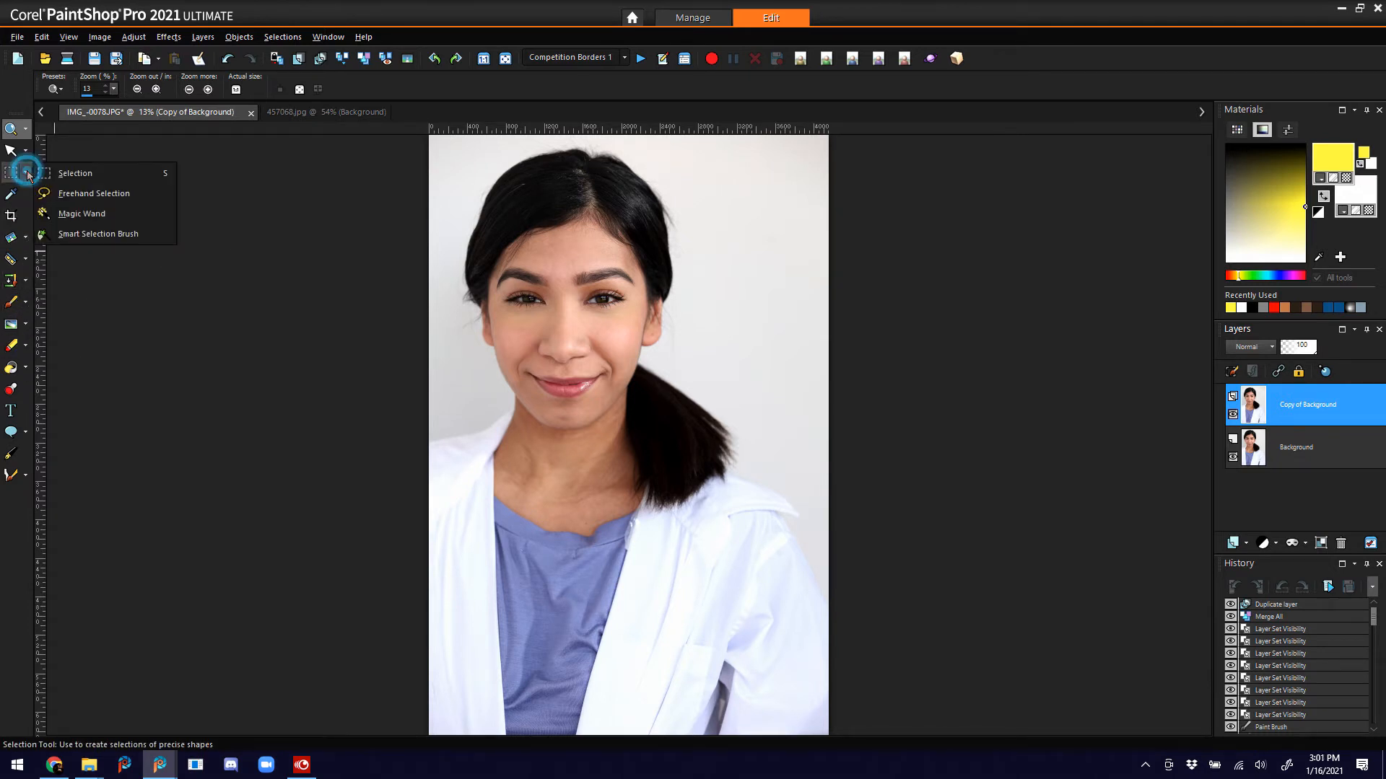
{"action": "left_click", "coordinate": [98, 234]}
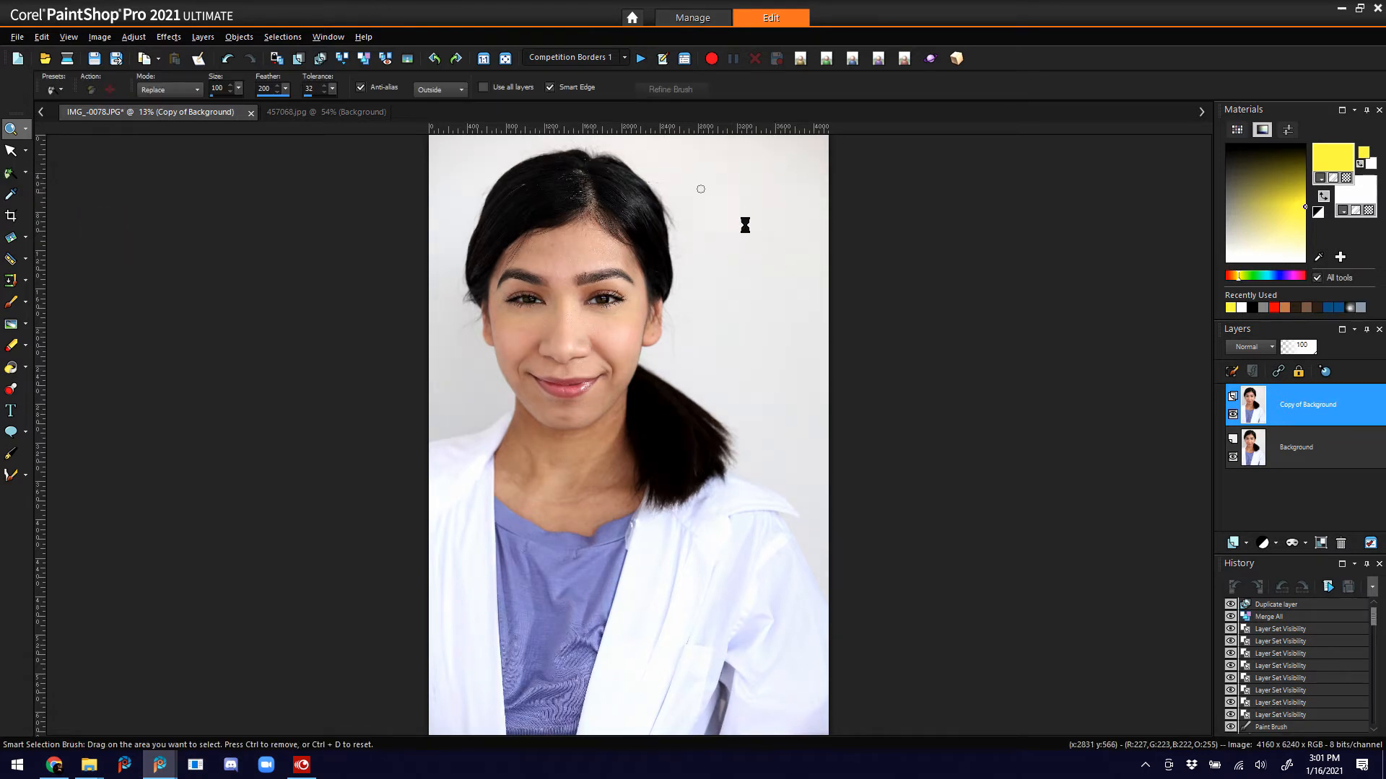
{"action": "left_click_drag", "start_coordinate": [745, 226], "coordinate": [802, 322]}
{"action": "left_click_drag", "start_coordinate": [825, 401], "coordinate": [829, 565]}
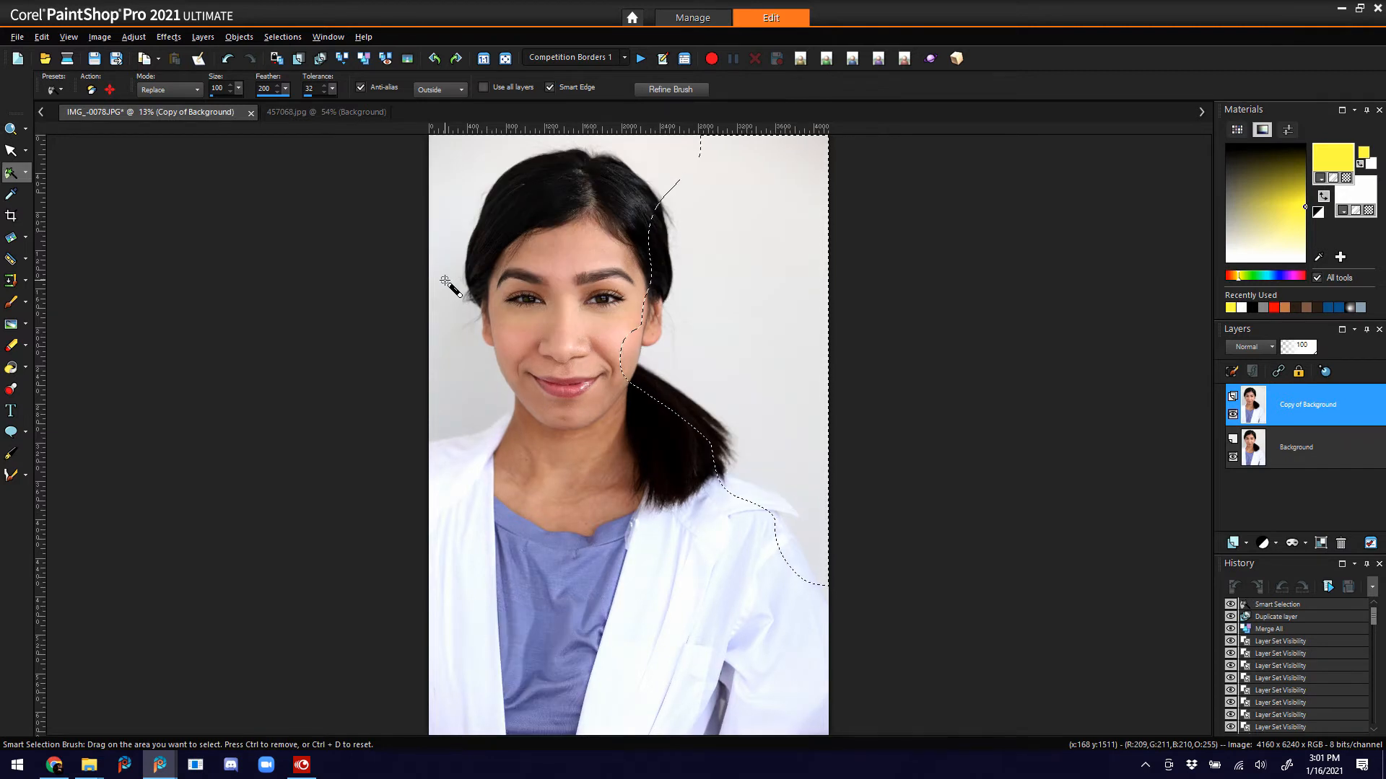
{"action": "key", "text": "ctrl+d"}
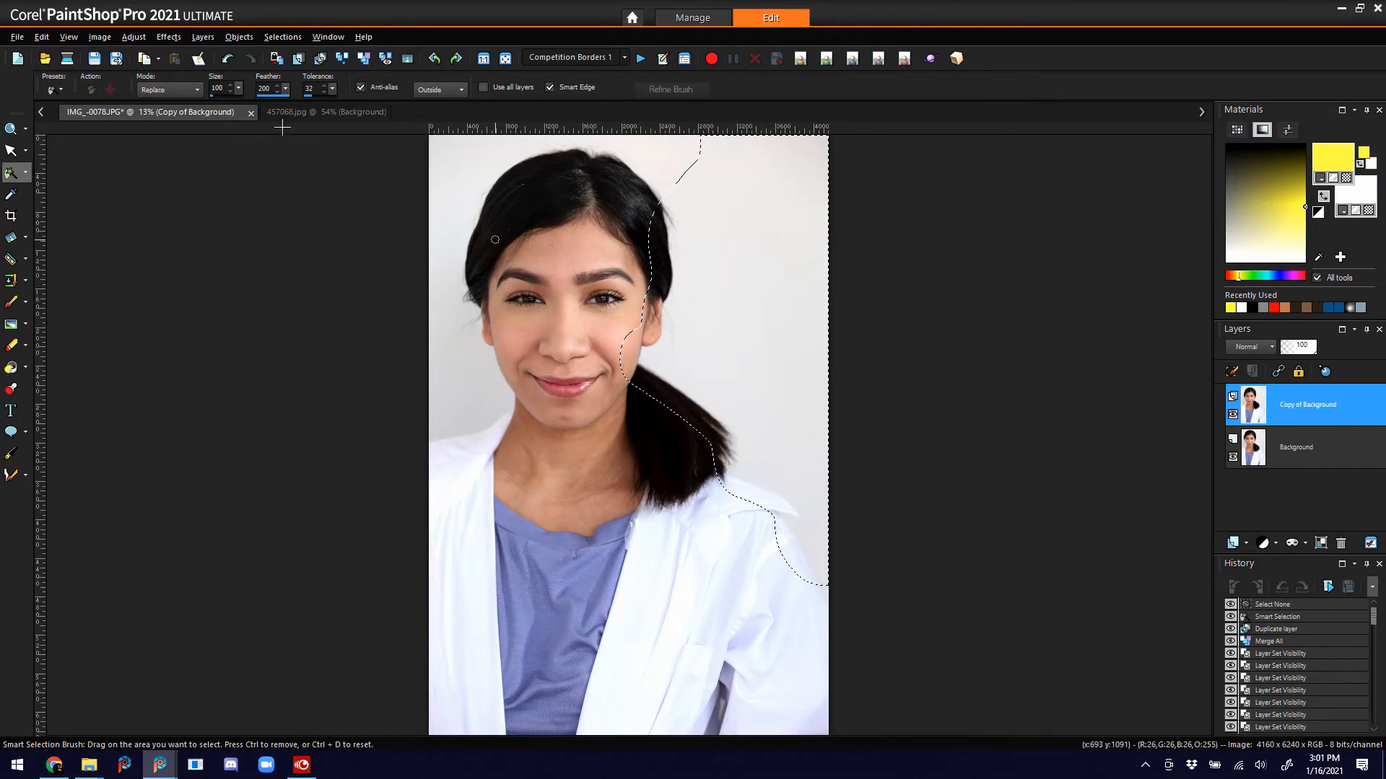
- Open the duplicate layer in Topaz ReMask 5 and trace the woman's outline against the backdrop with the size 104 compute brush
{"action": "left_click", "coordinate": [168, 36]}
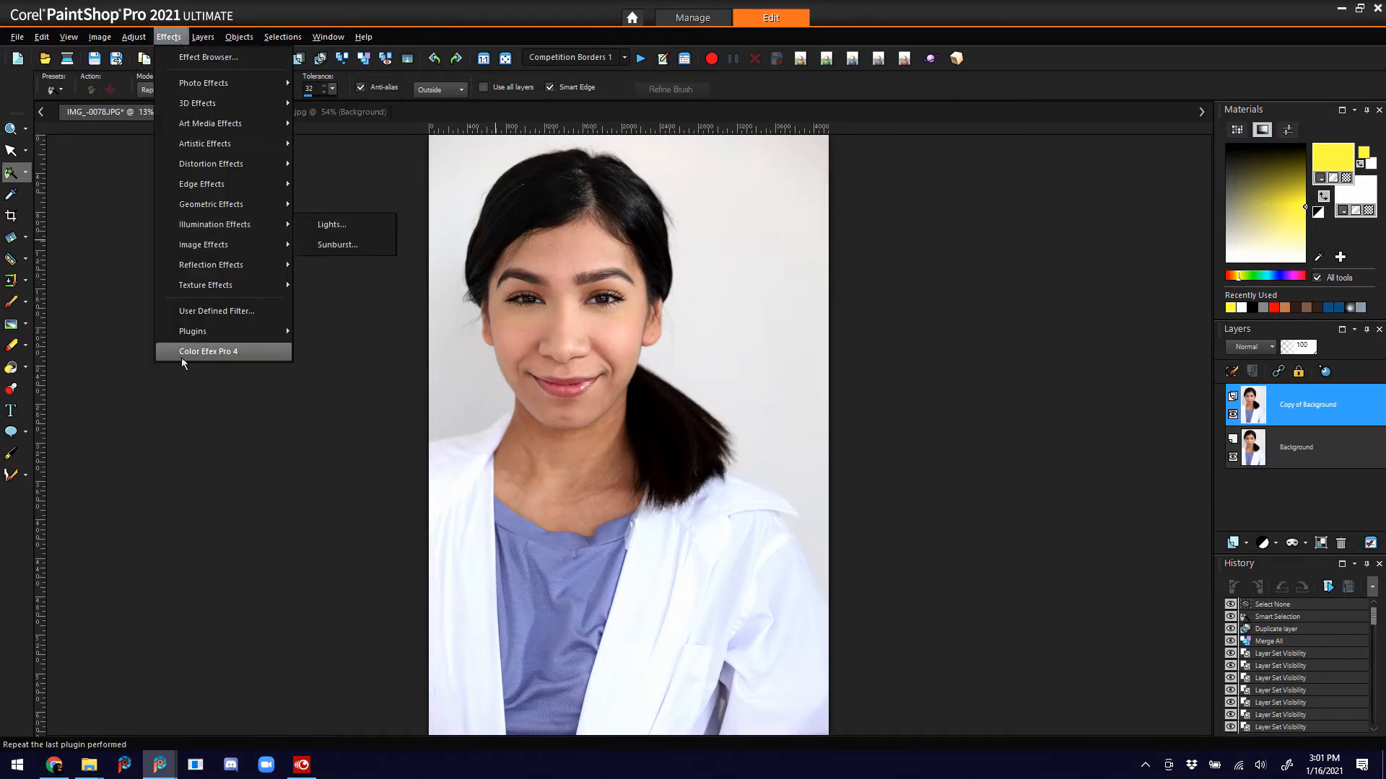
{"action": "mouse_move", "coordinate": [216, 331]}
{"action": "mouse_move", "coordinate": [357, 417]}
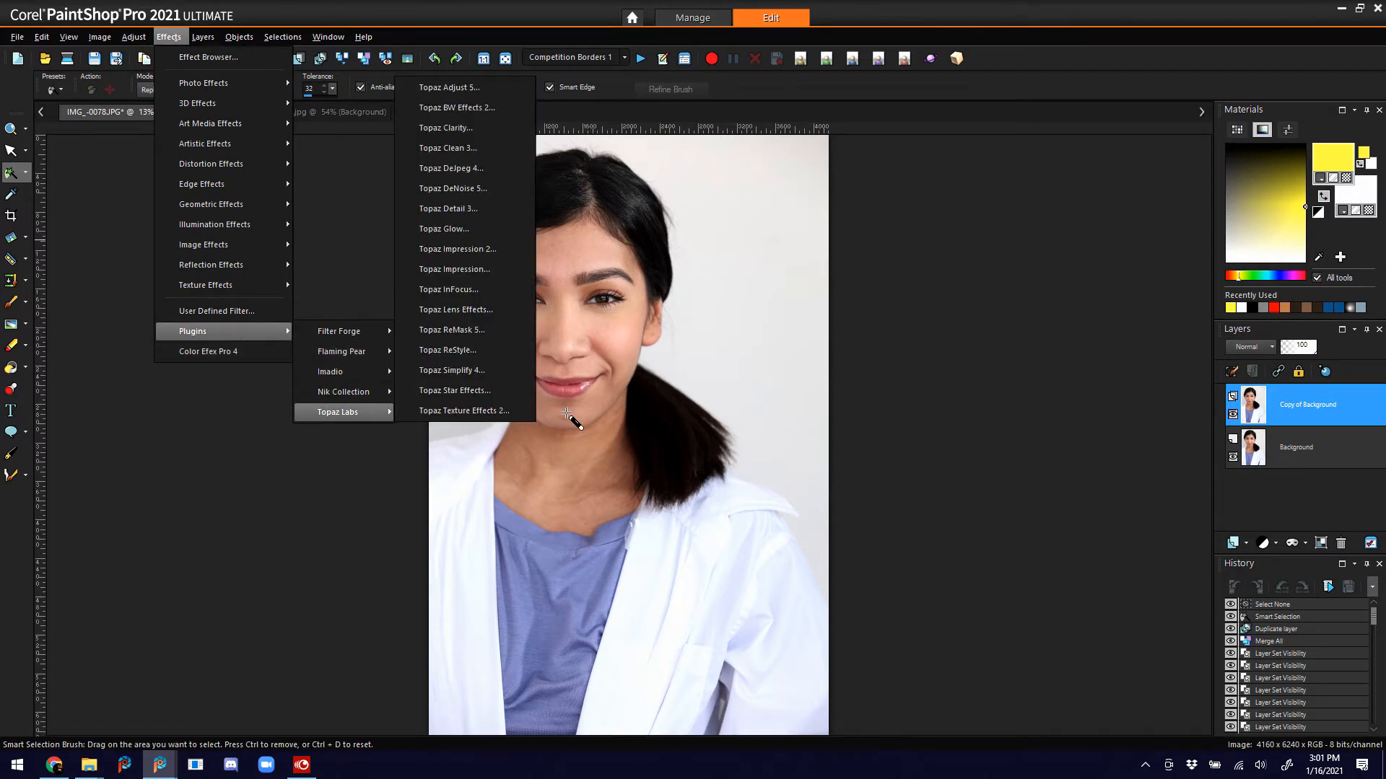
{"action": "left_click", "coordinate": [482, 330]}
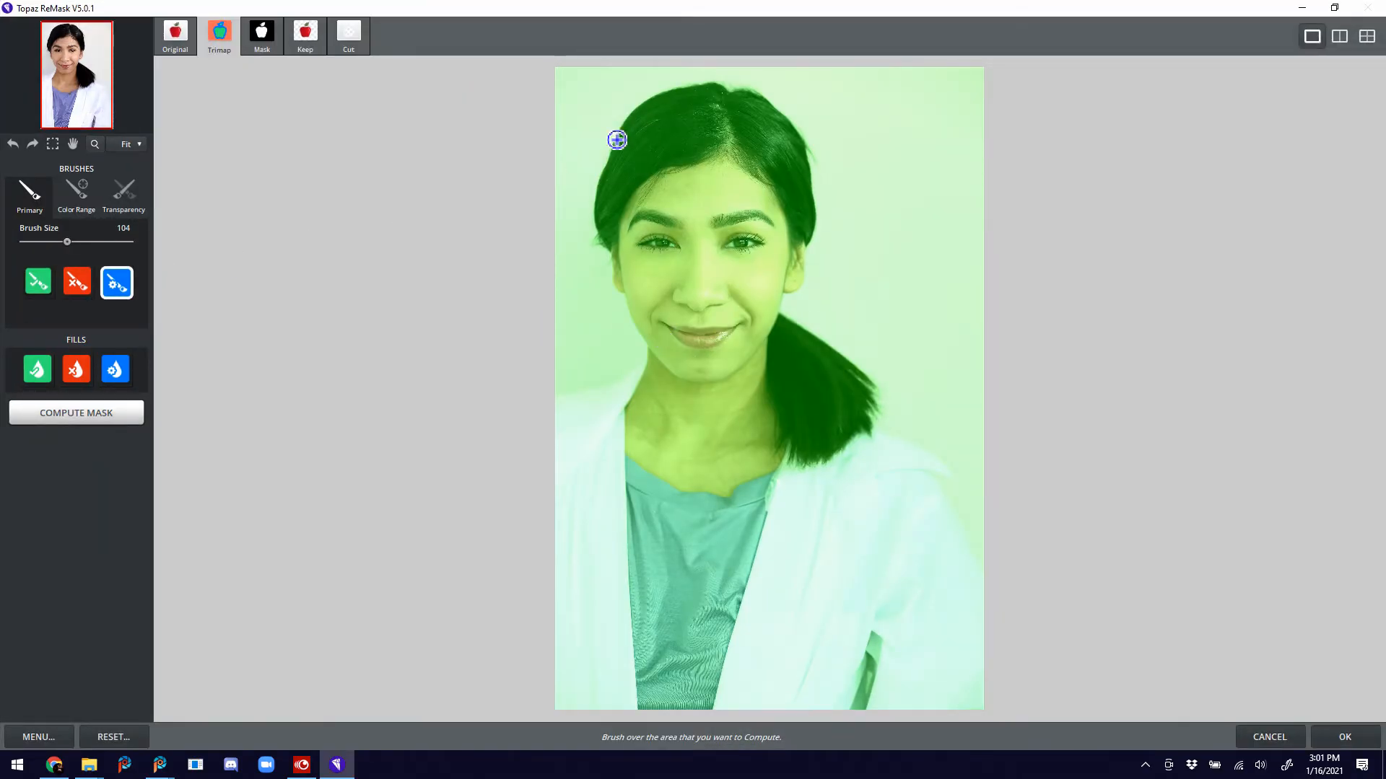
{"action": "mouse_move", "coordinate": [624, 141]}
{"action": "left_mouse_down"}
{"action": "mouse_move", "coordinate": [601, 249]}
{"action": "mouse_move", "coordinate": [653, 359]}
{"action": "mouse_move", "coordinate": [622, 391]}
{"action": "mouse_move", "coordinate": [566, 407]}
{"action": "mouse_move", "coordinate": [620, 394]}
{"action": "mouse_move", "coordinate": [562, 405]}
{"action": "mouse_move", "coordinate": [635, 375]}
{"action": "left_mouse_up"}
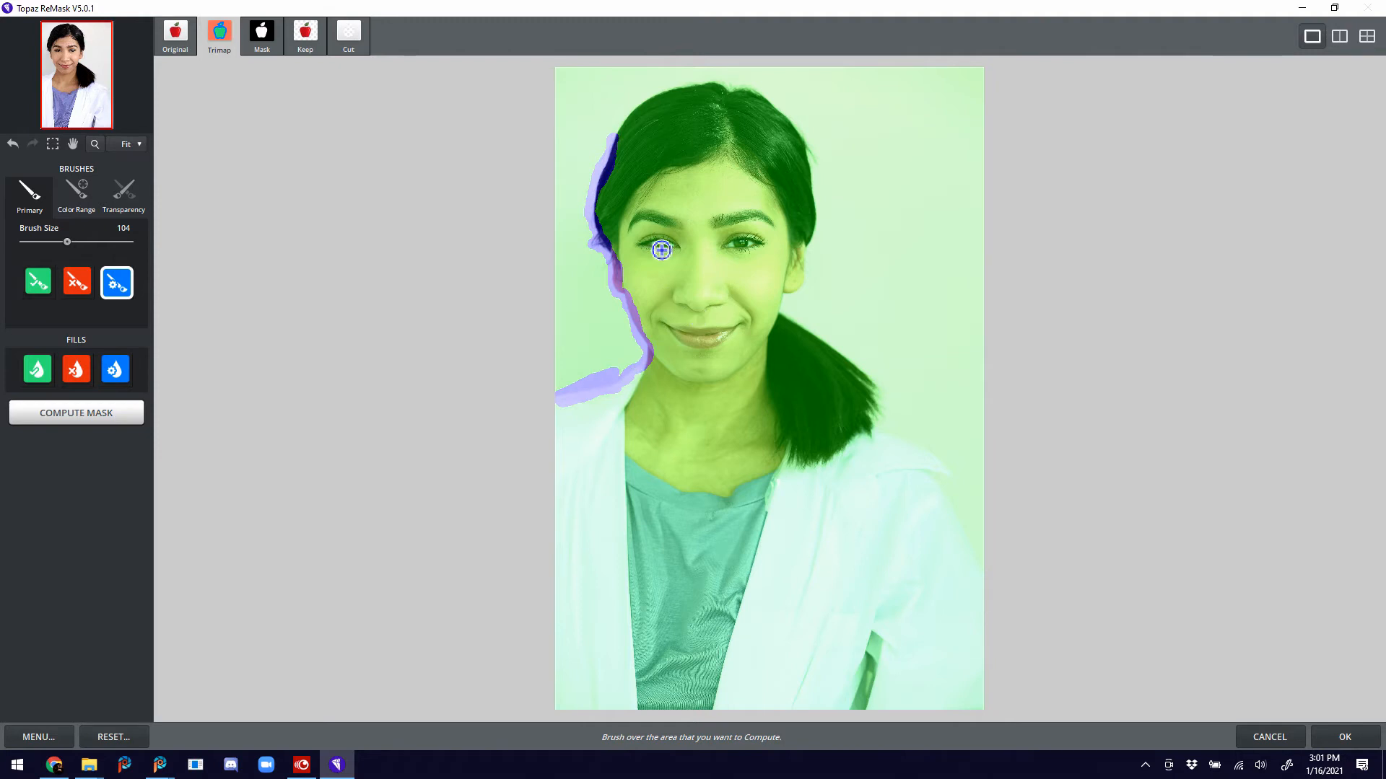
{"action": "mouse_move", "coordinate": [628, 139]}
{"action": "left_mouse_down"}
{"action": "mouse_move", "coordinate": [681, 96]}
{"action": "mouse_move", "coordinate": [664, 99]}
{"action": "mouse_move", "coordinate": [716, 88]}
{"action": "mouse_move", "coordinate": [762, 98]}
{"action": "mouse_move", "coordinate": [800, 132]}
{"action": "mouse_move", "coordinate": [824, 225]}
{"action": "mouse_move", "coordinate": [812, 293]}
{"action": "mouse_move", "coordinate": [786, 318]}
{"action": "mouse_move", "coordinate": [891, 393]}
{"action": "mouse_move", "coordinate": [852, 376]}
{"action": "mouse_move", "coordinate": [883, 409]}
{"action": "mouse_move", "coordinate": [881, 392]}
{"action": "mouse_move", "coordinate": [877, 427]}
{"action": "mouse_move", "coordinate": [869, 417]}
{"action": "mouse_move", "coordinate": [958, 488]}
{"action": "mouse_move", "coordinate": [923, 475]}
{"action": "mouse_move", "coordinate": [972, 546]}
{"action": "left_mouse_up"}
{"action": "left_click_drag", "start_coordinate": [936, 468], "coordinate": [910, 448]}
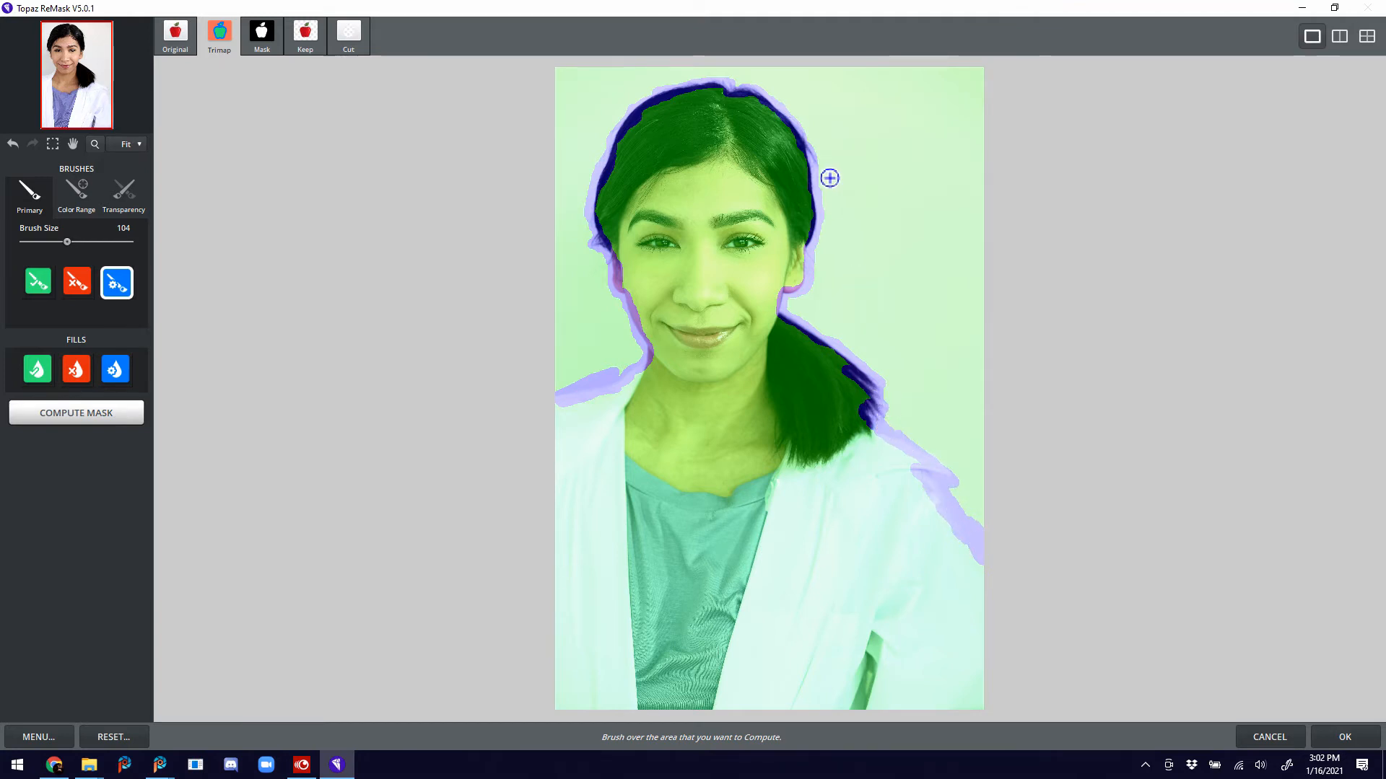
- Fill the backdrop outside the traced outline as the area to cut
{"action": "left_click", "coordinate": [77, 283]}
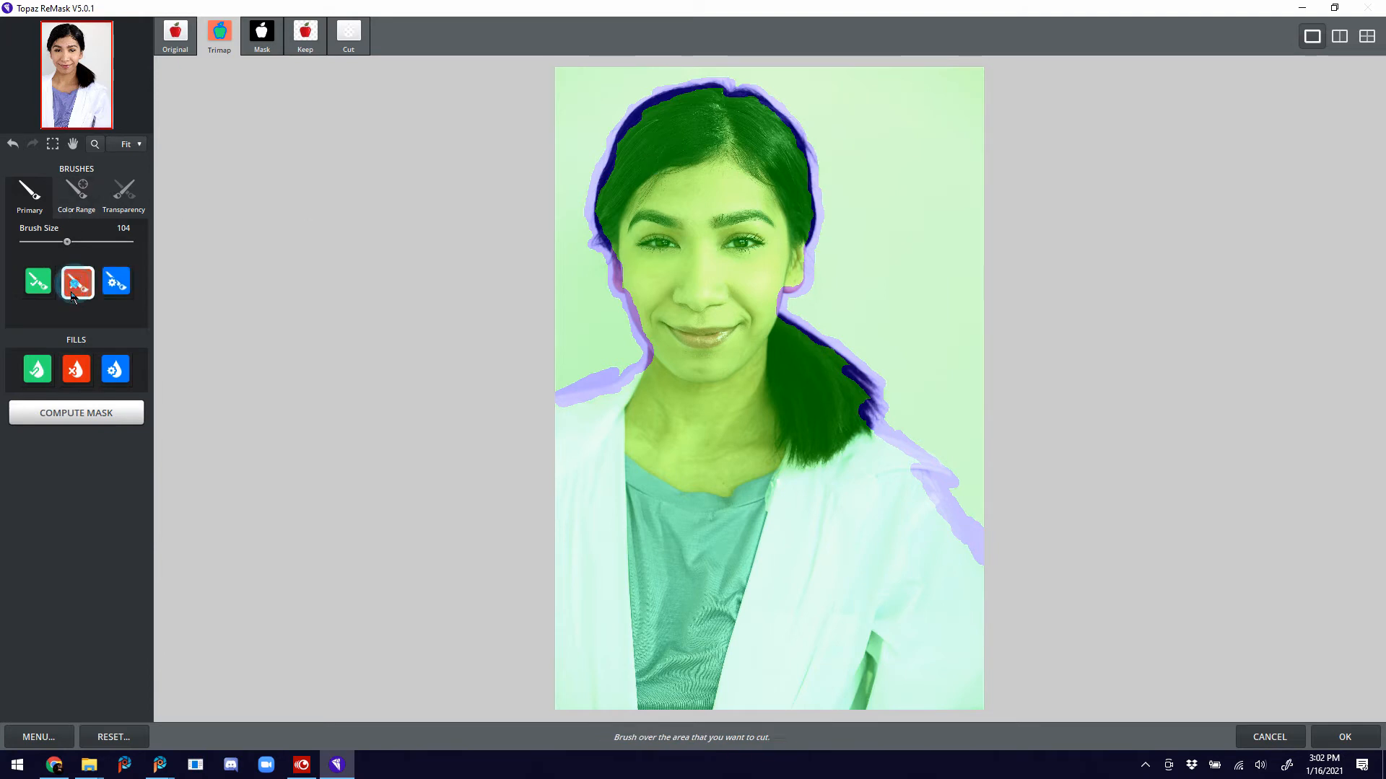
{"action": "left_click", "coordinate": [75, 366]}
{"action": "left_click", "coordinate": [561, 82]}
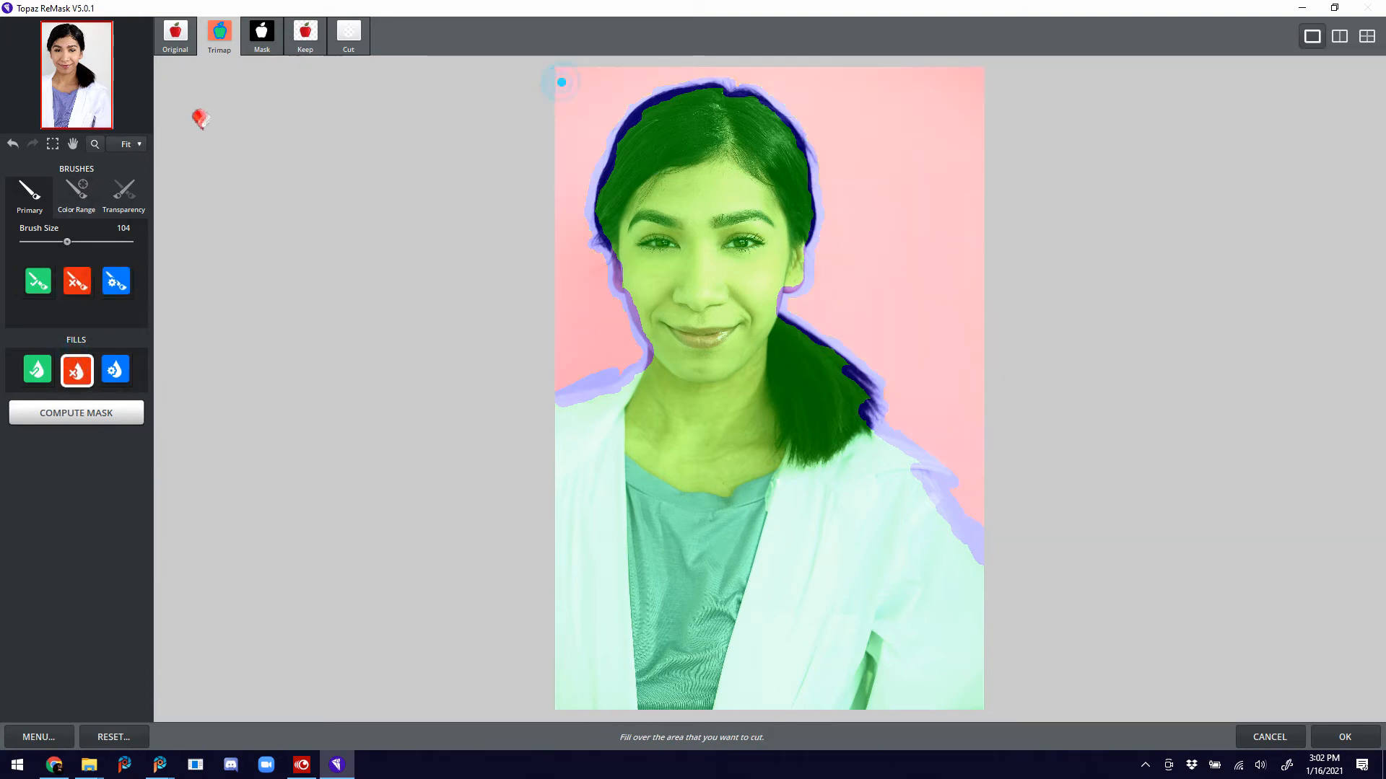
{"action": "left_click", "coordinate": [75, 279]}
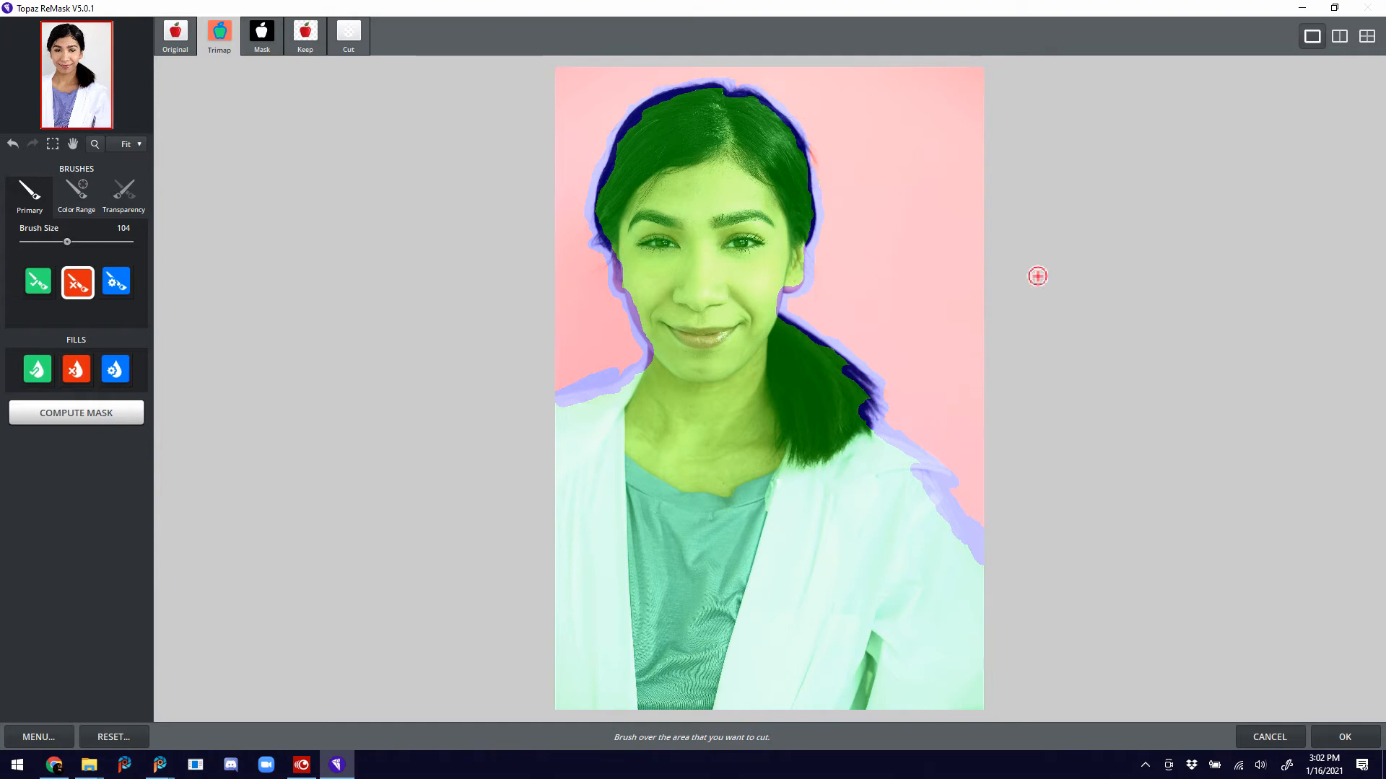
- Compute the mask and apply the cutout to the duplicate layer
{"action": "left_click", "coordinate": [1343, 735]}
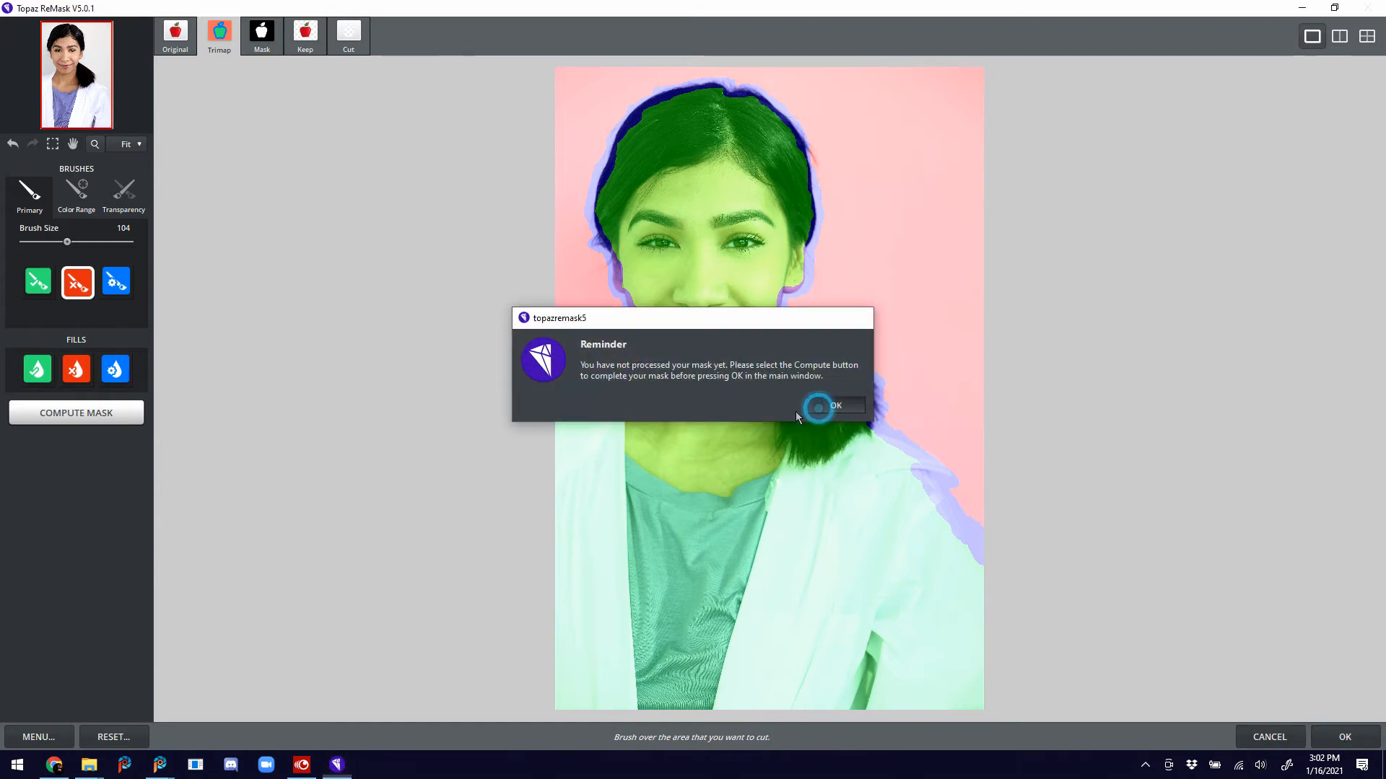
{"action": "left_click", "coordinate": [827, 405]}
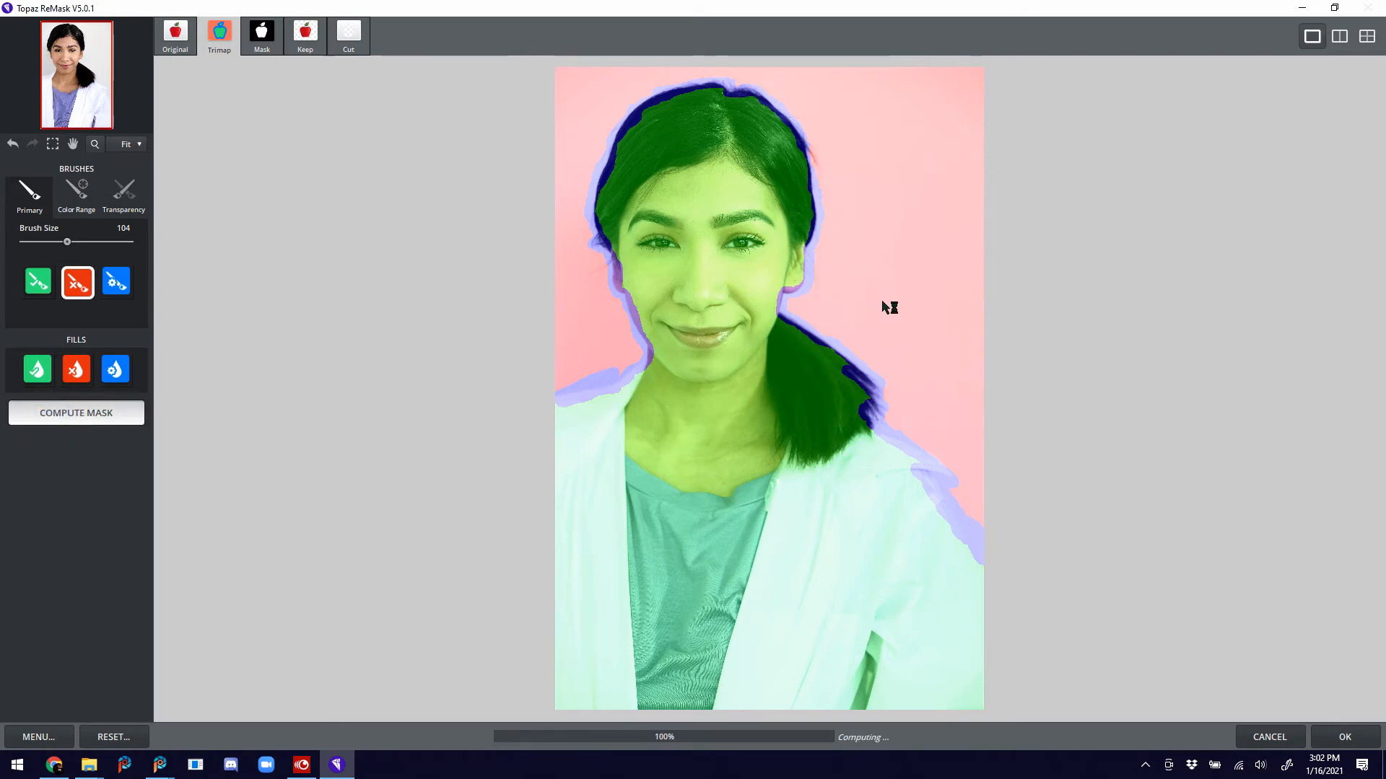
{"action": "left_click", "coordinate": [1344, 737]}
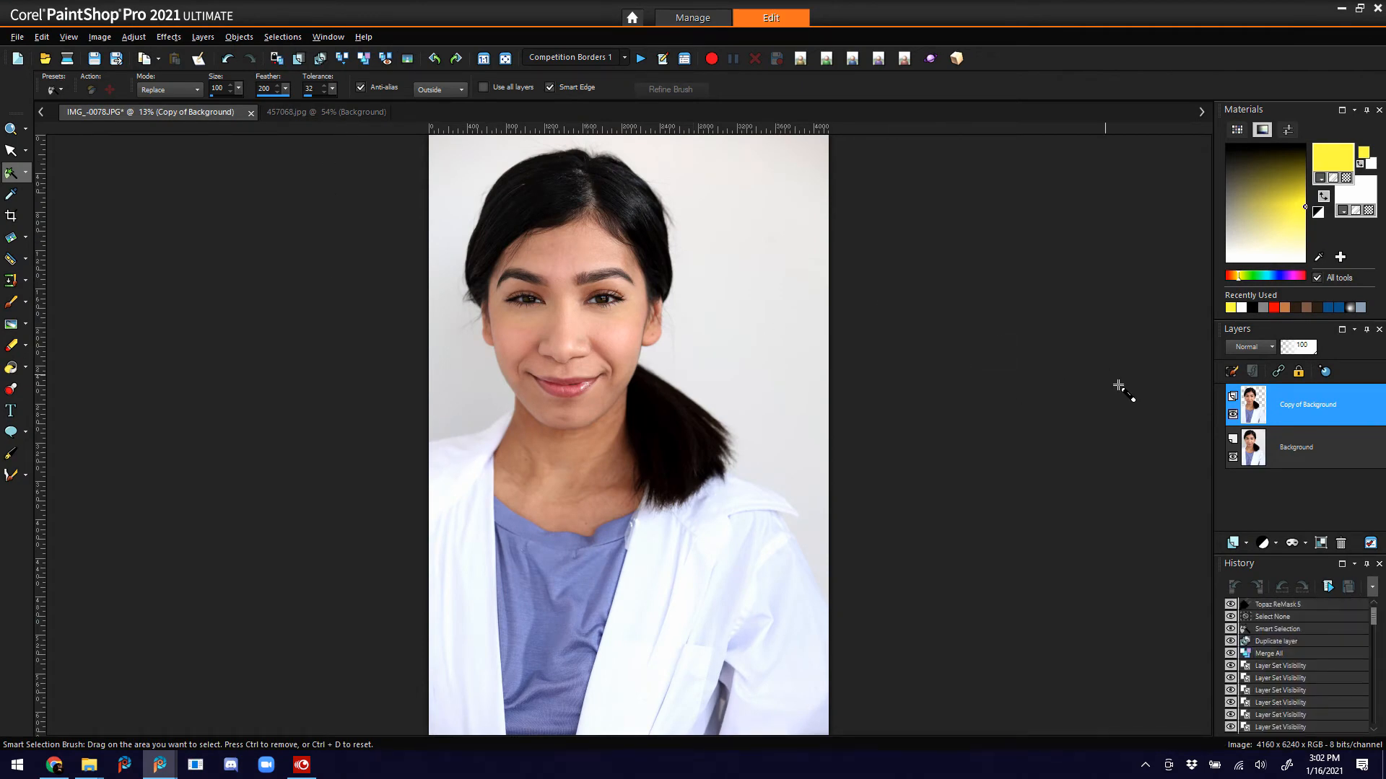
- Copy the hallway image 457068.jpg, close it, and paste it as a new layer between the portrait's Background and the cutout
{"action": "left_click", "coordinate": [287, 116]}
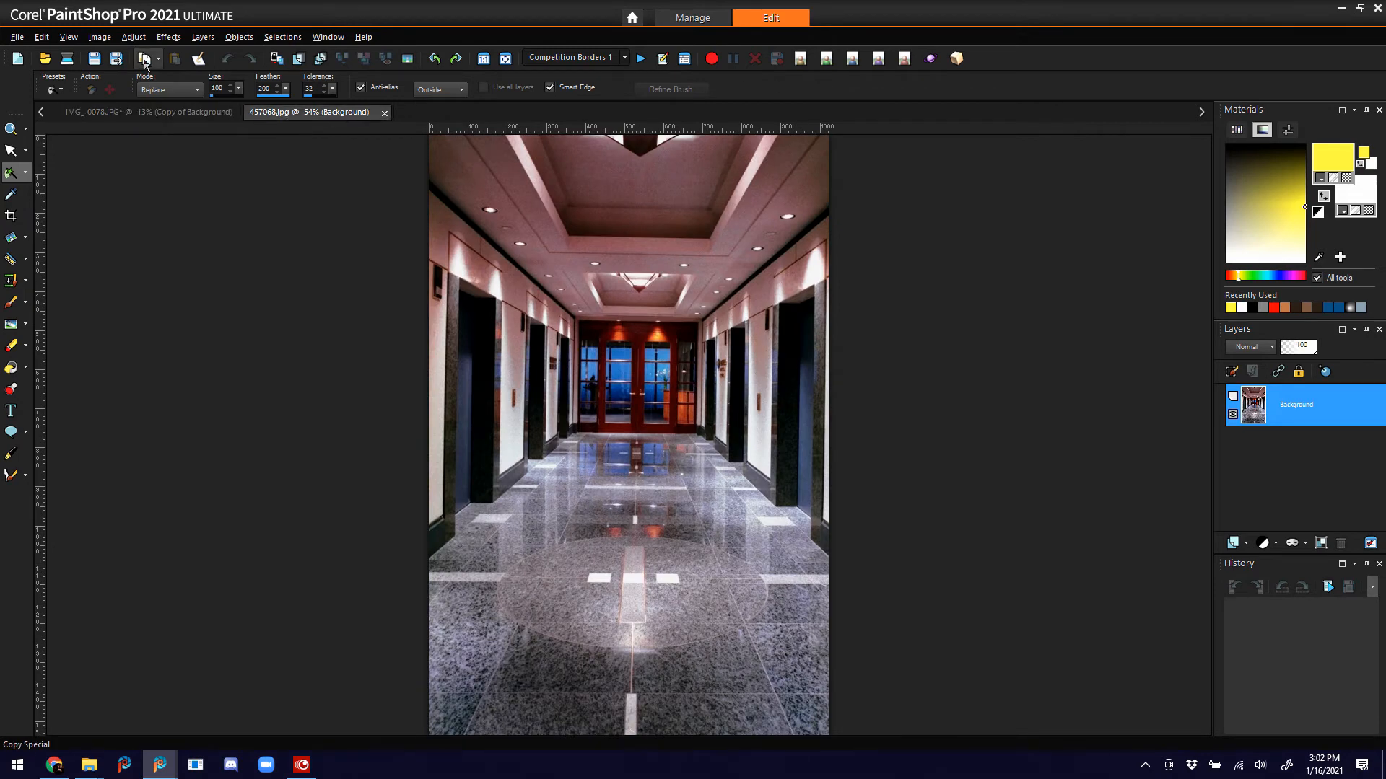
{"action": "left_click", "coordinate": [384, 114]}
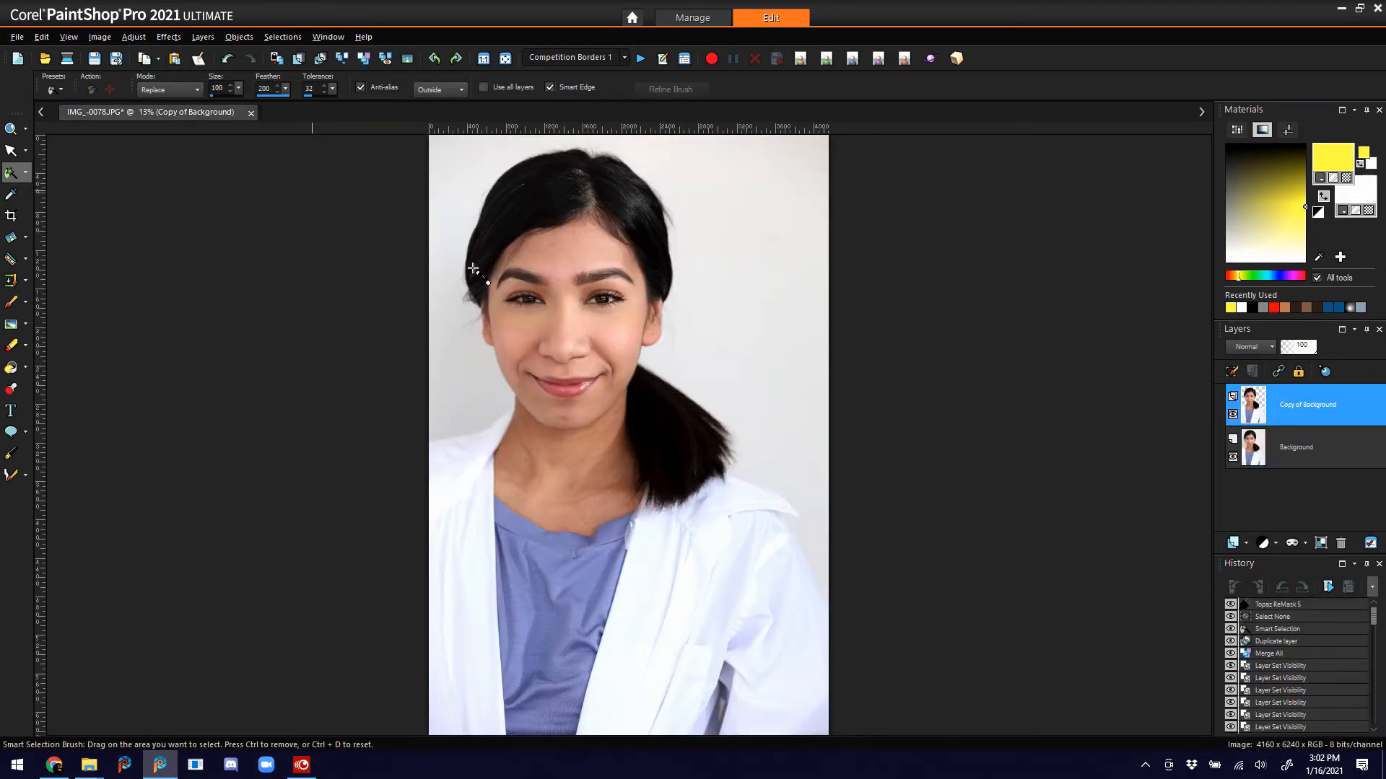
{"action": "left_click", "coordinate": [1313, 444]}
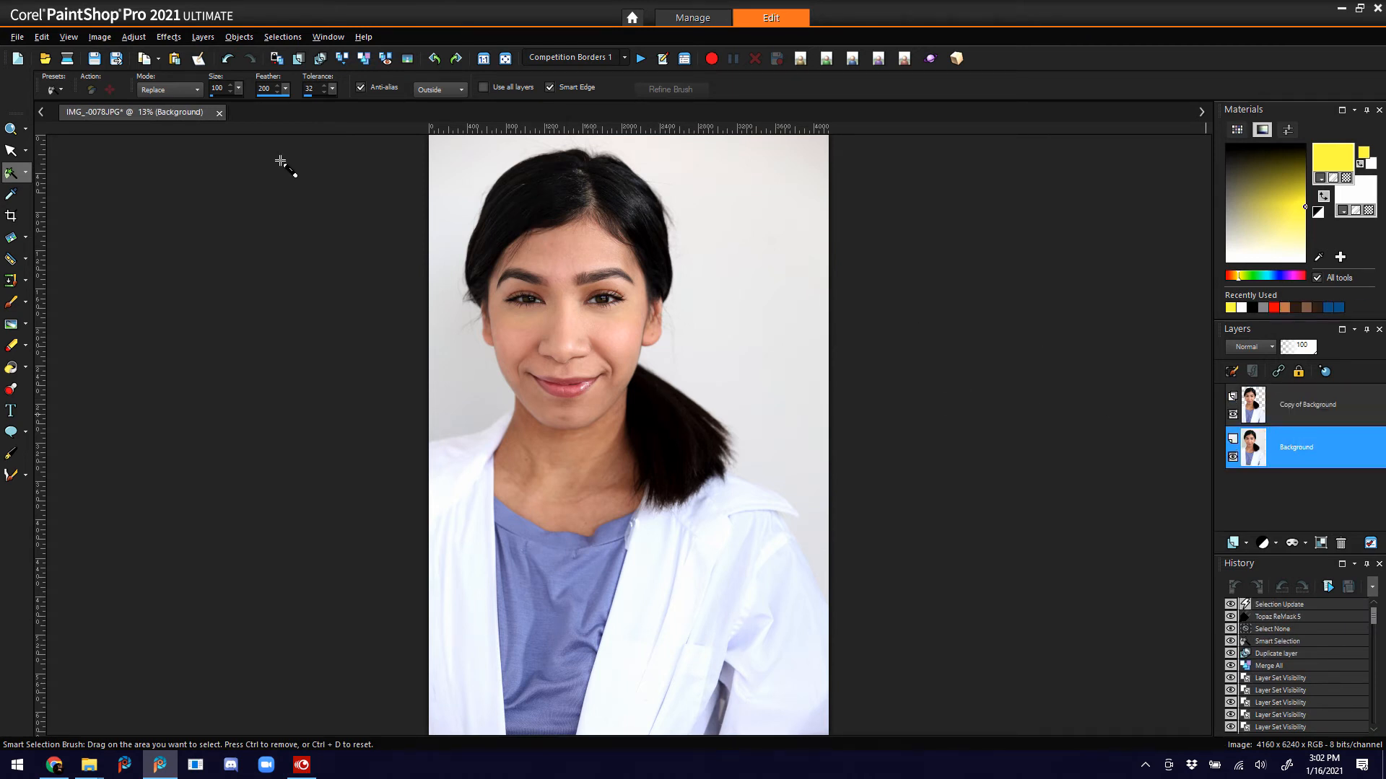
{"action": "left_click", "coordinate": [173, 63]}
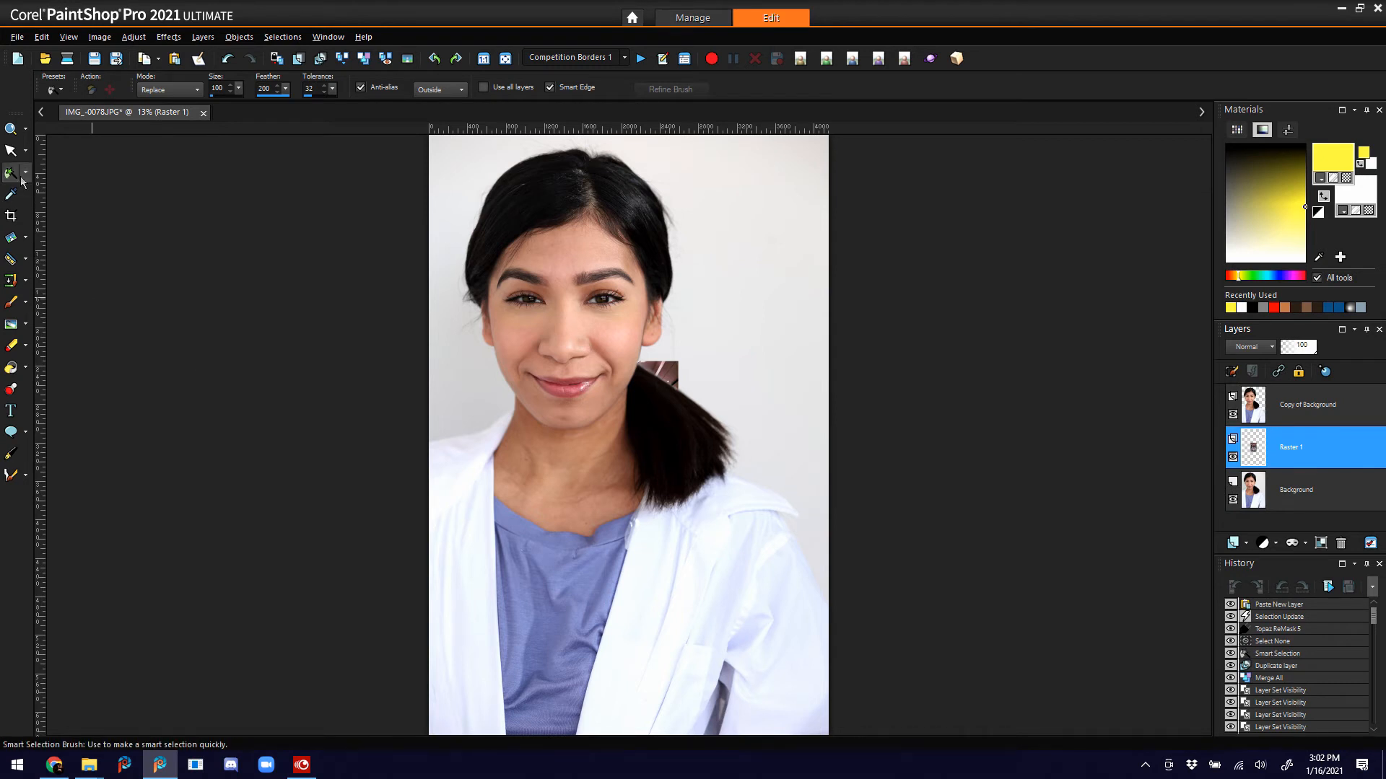
- Scale the pasted hallway layer proportionally with the Pick tool in Scale mode so it covers the whole canvas
{"action": "left_click", "coordinate": [11, 150]}
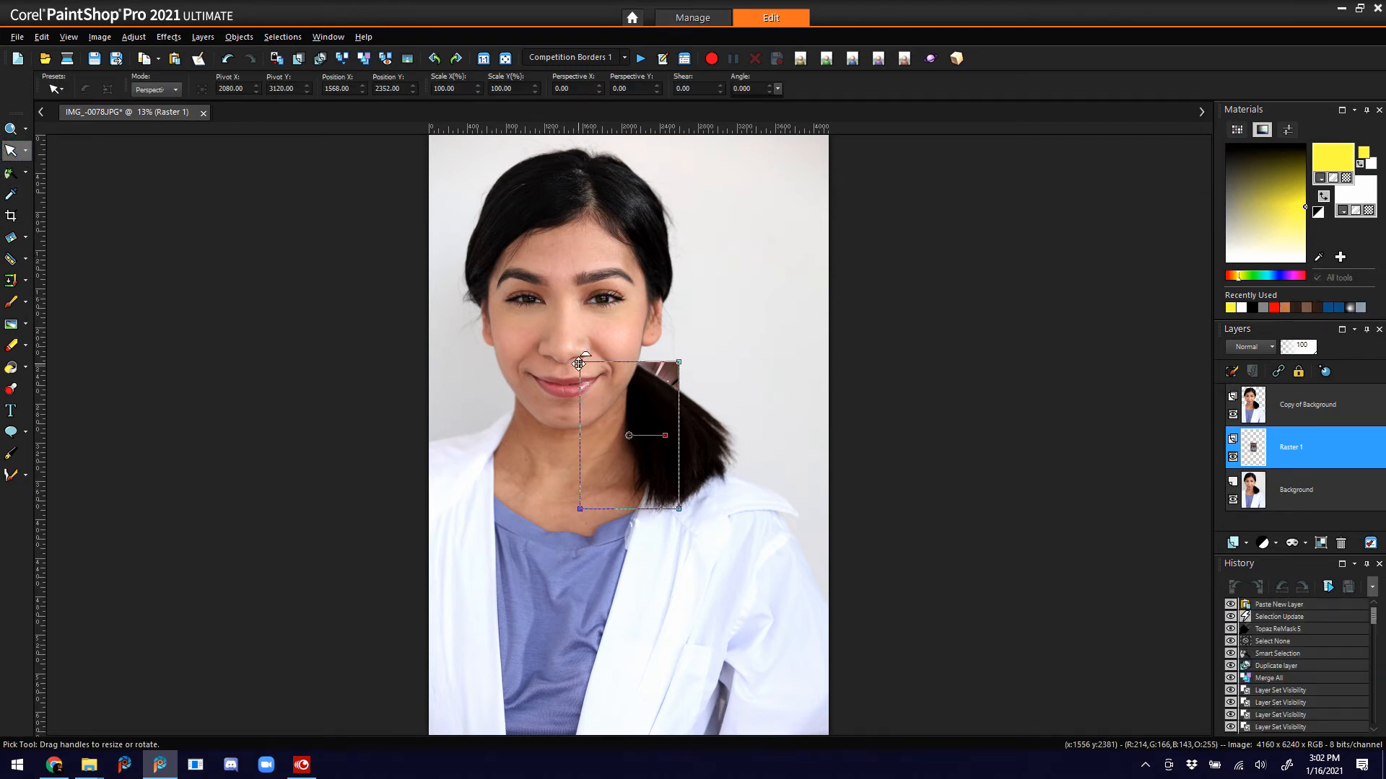
{"action": "left_click", "coordinate": [156, 89]}
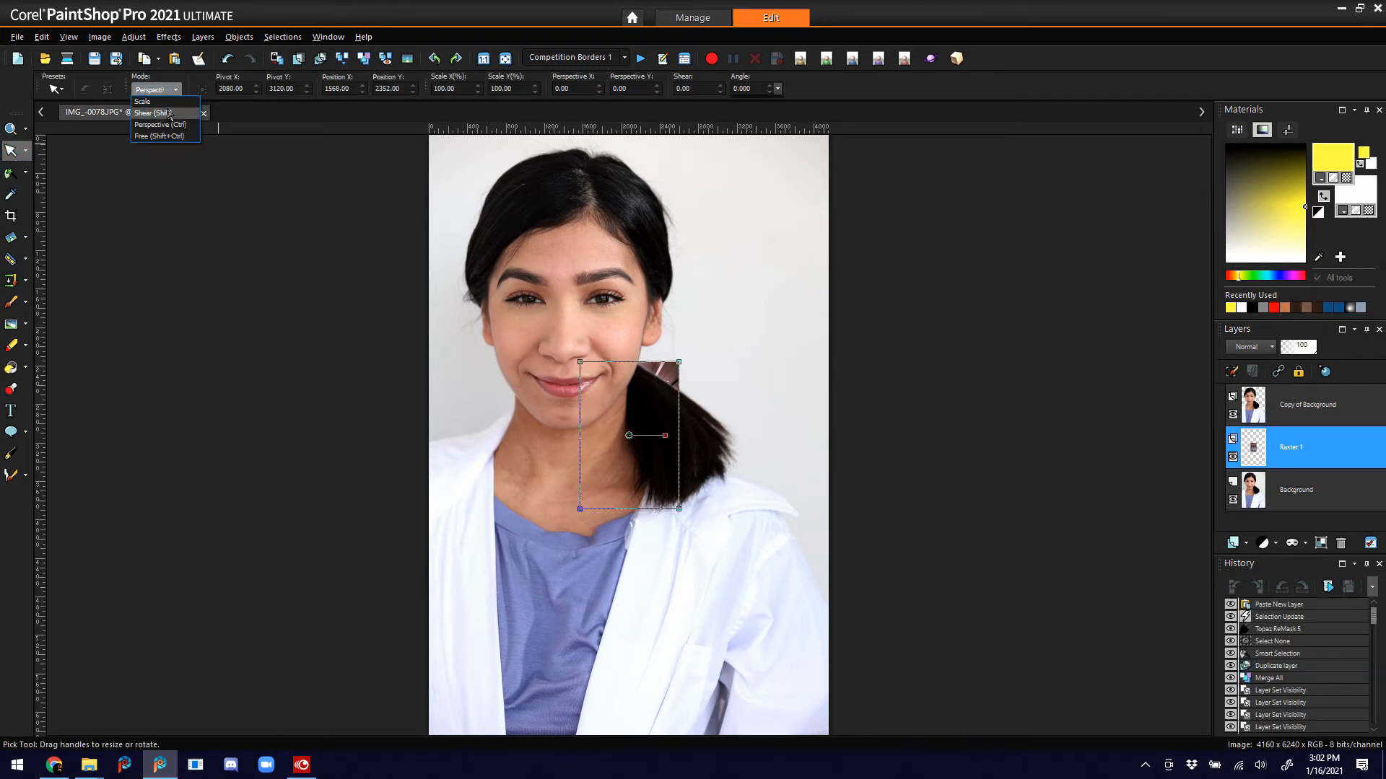
{"action": "left_click", "coordinate": [153, 113]}
{"action": "left_click", "coordinate": [158, 89]}
{"action": "left_click", "coordinate": [156, 101]}
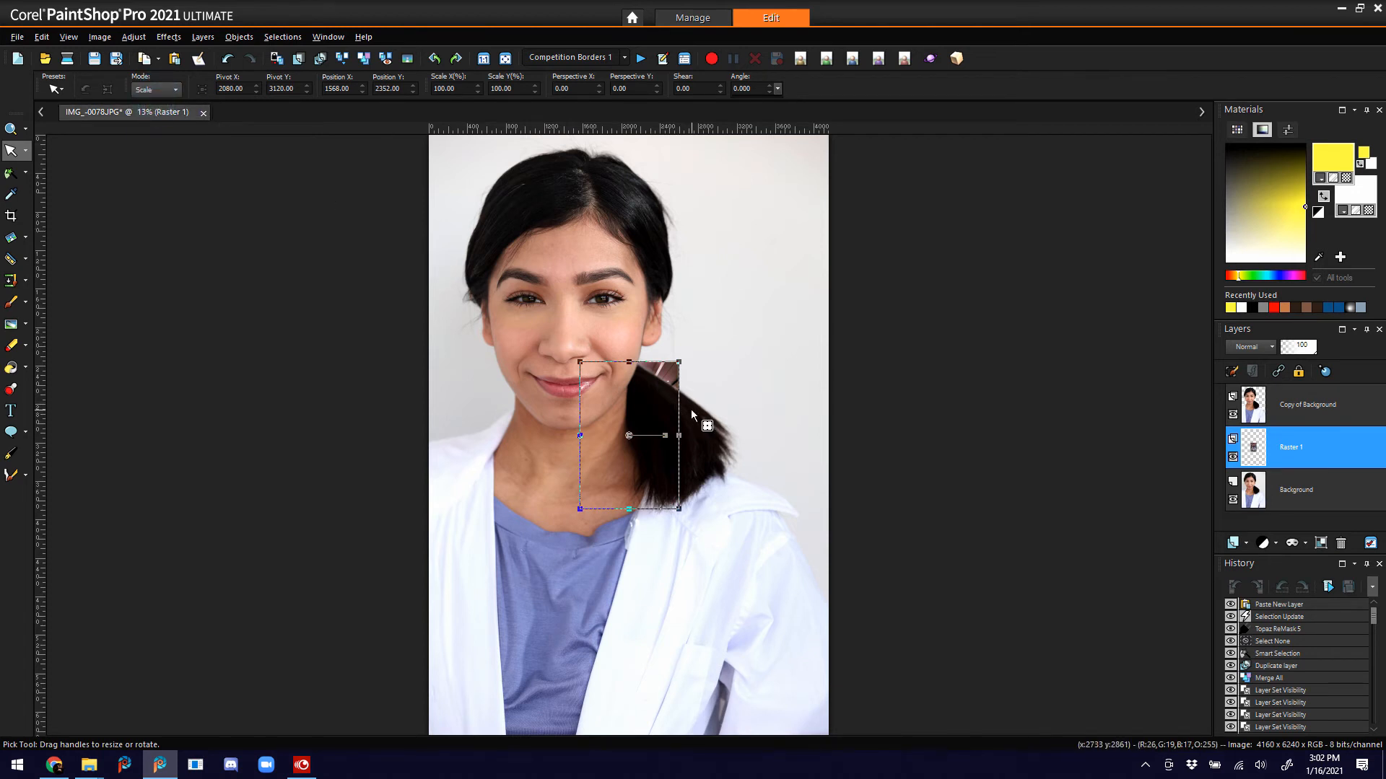
{"action": "left_click_drag", "start_coordinate": [581, 361], "coordinate": [370, 145]}
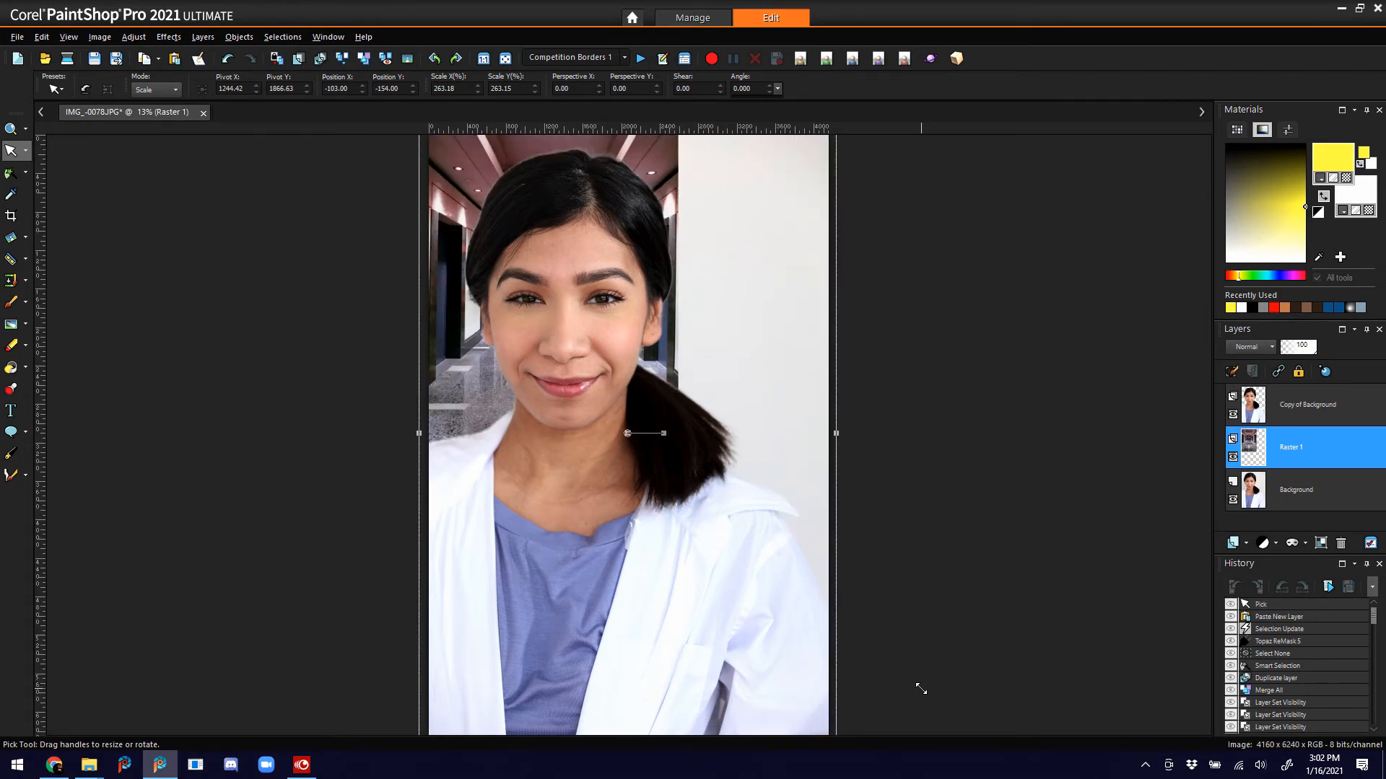
{"action": "left_click_drag", "start_coordinate": [921, 688], "coordinate": [921, 689]}
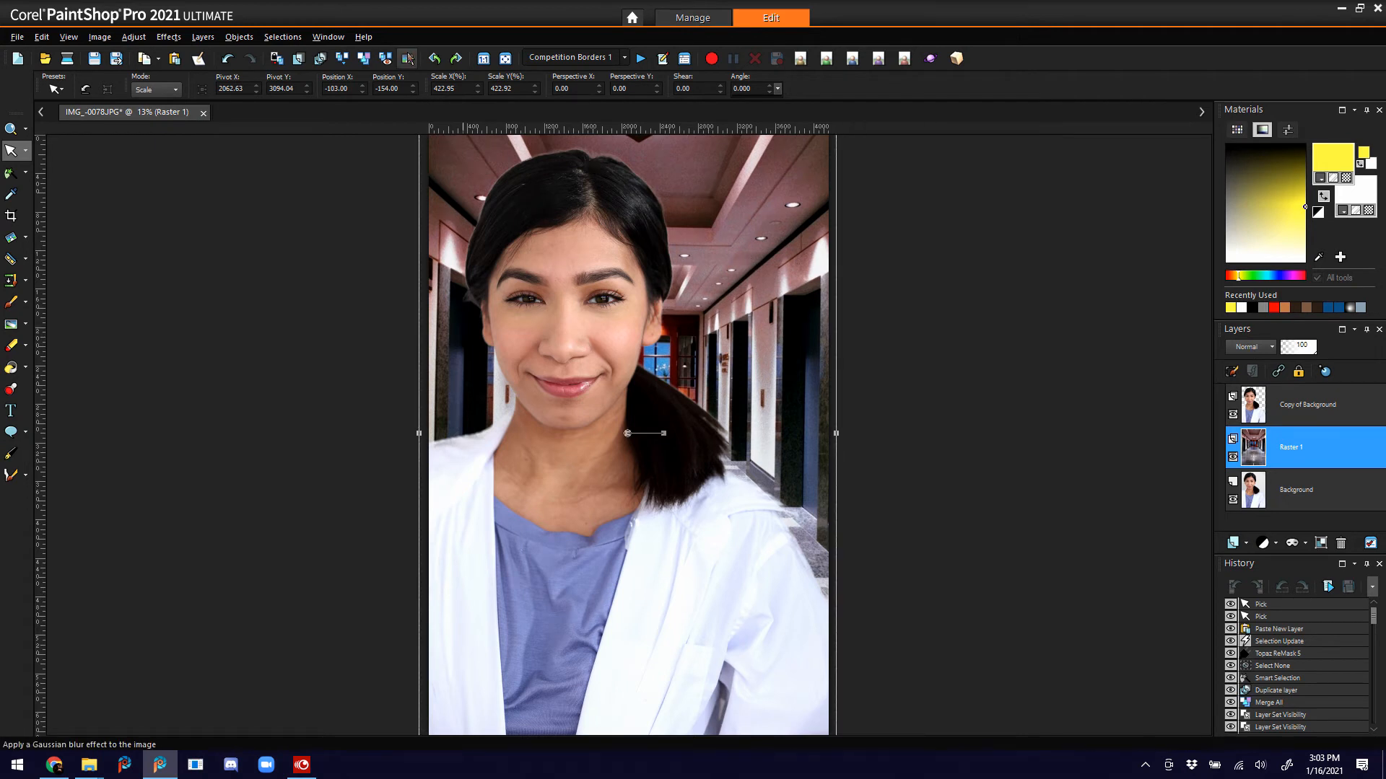
- Apply a stronger Gaussian Blur to the hallway layer to throw it out of focus behind the woman
{"action": "left_click", "coordinate": [407, 57]}
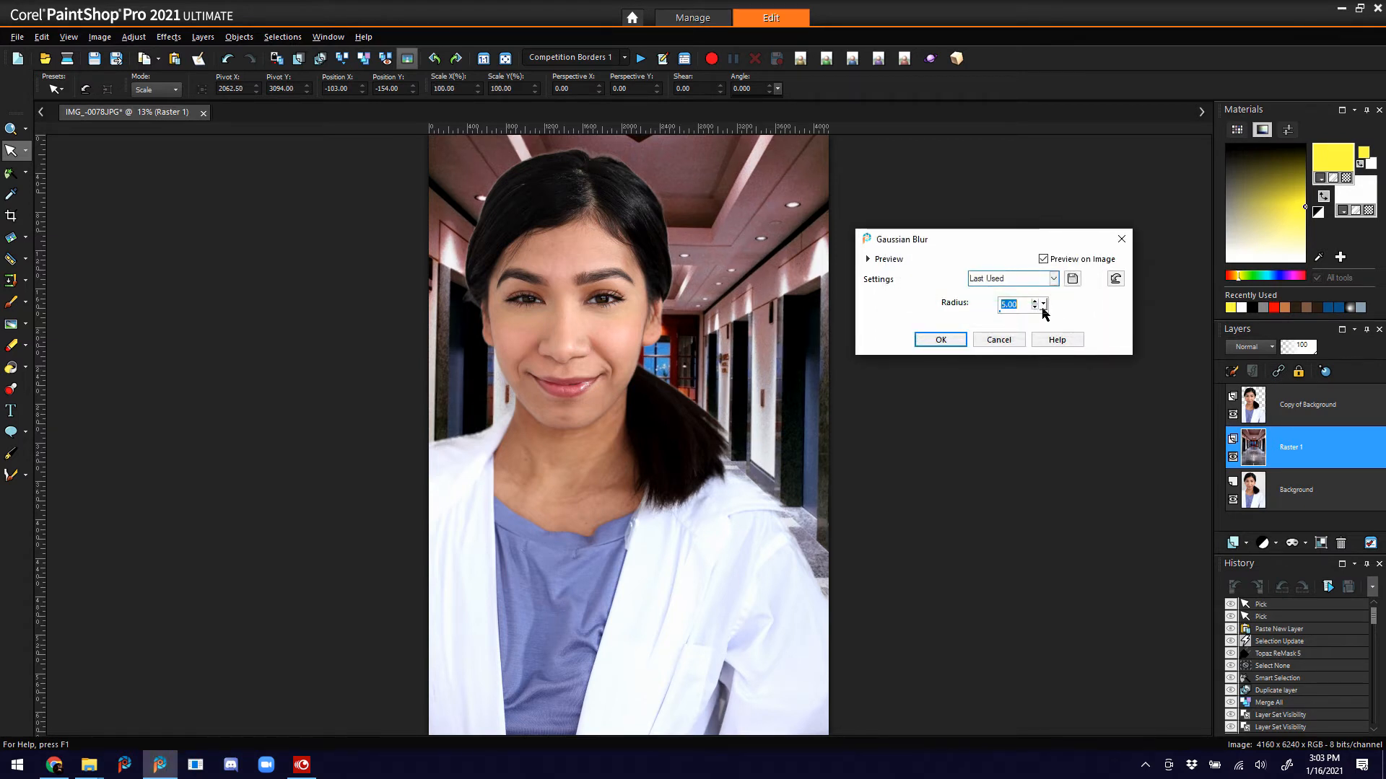
{"action": "left_click_drag", "start_coordinate": [1043, 308], "coordinate": [1052, 309]}
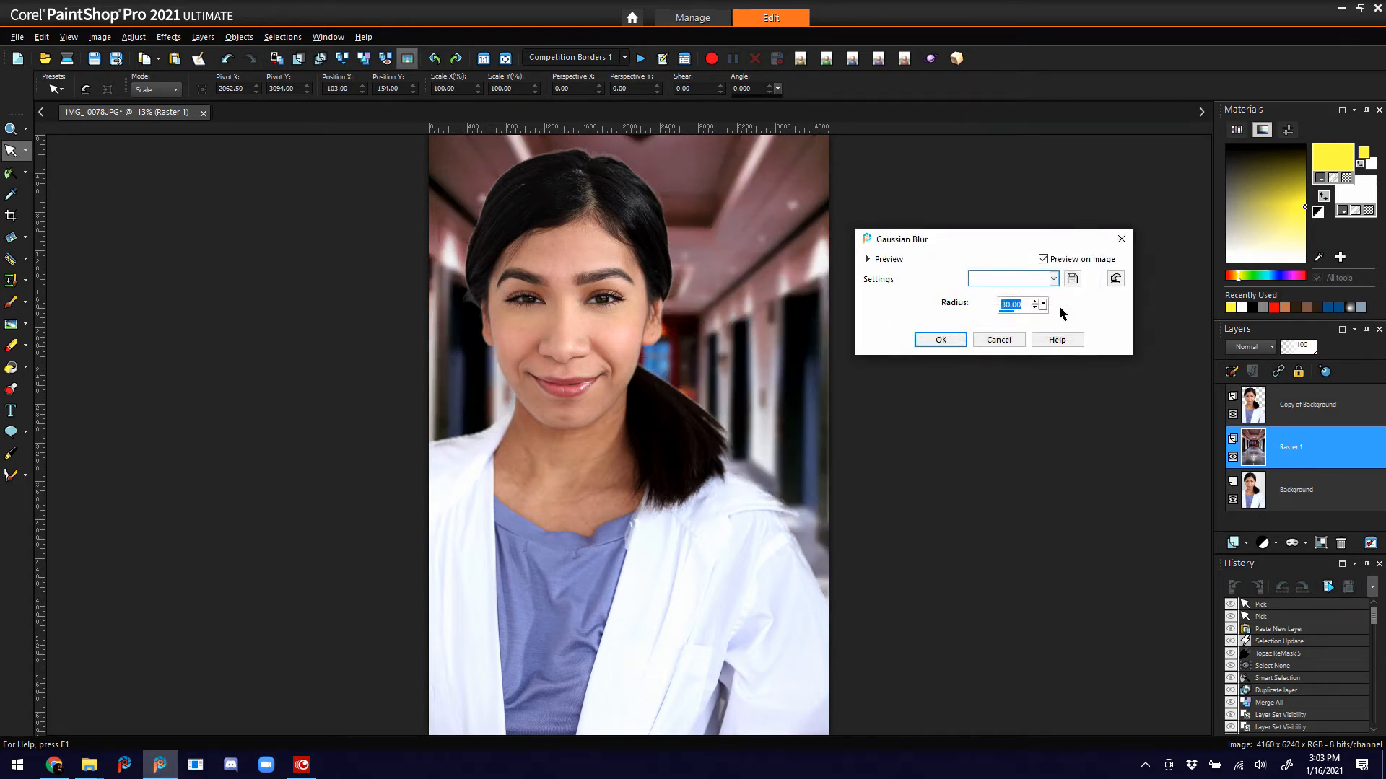
{"action": "left_click_drag", "start_coordinate": [1044, 309], "coordinate": [1046, 308]}
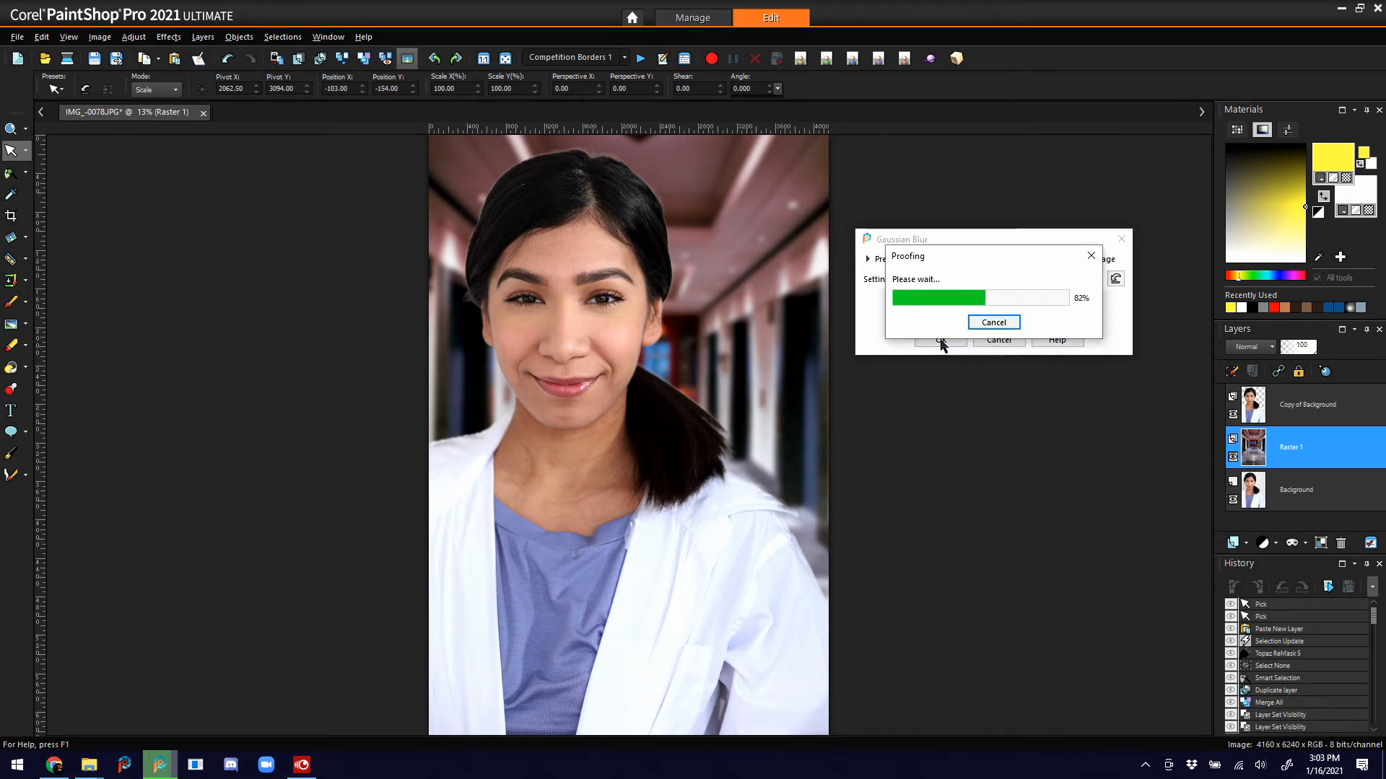
{"action": "left_click", "coordinate": [941, 340]}
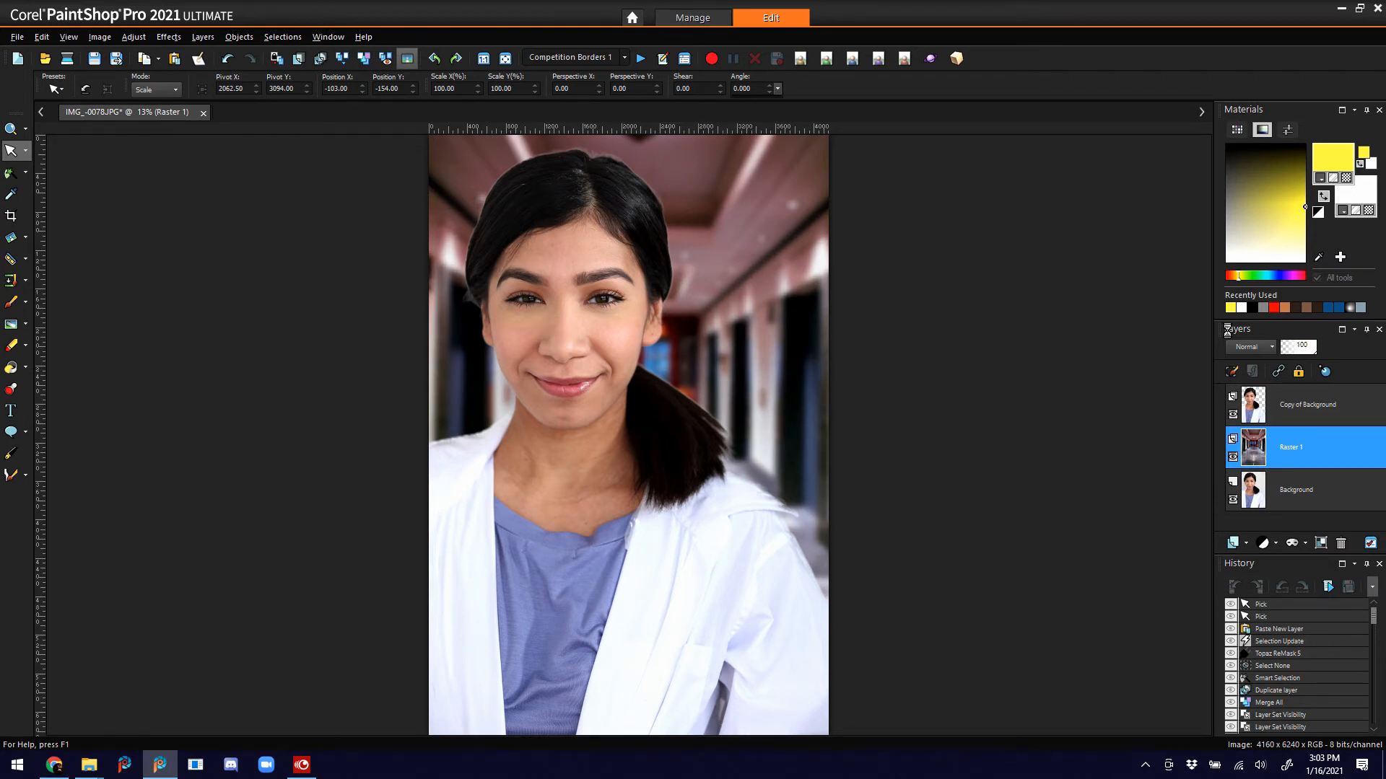
- Set the blurred hallway layer's blend mode to Screen and duplicate the layer
{"action": "left_click", "coordinate": [1259, 350]}
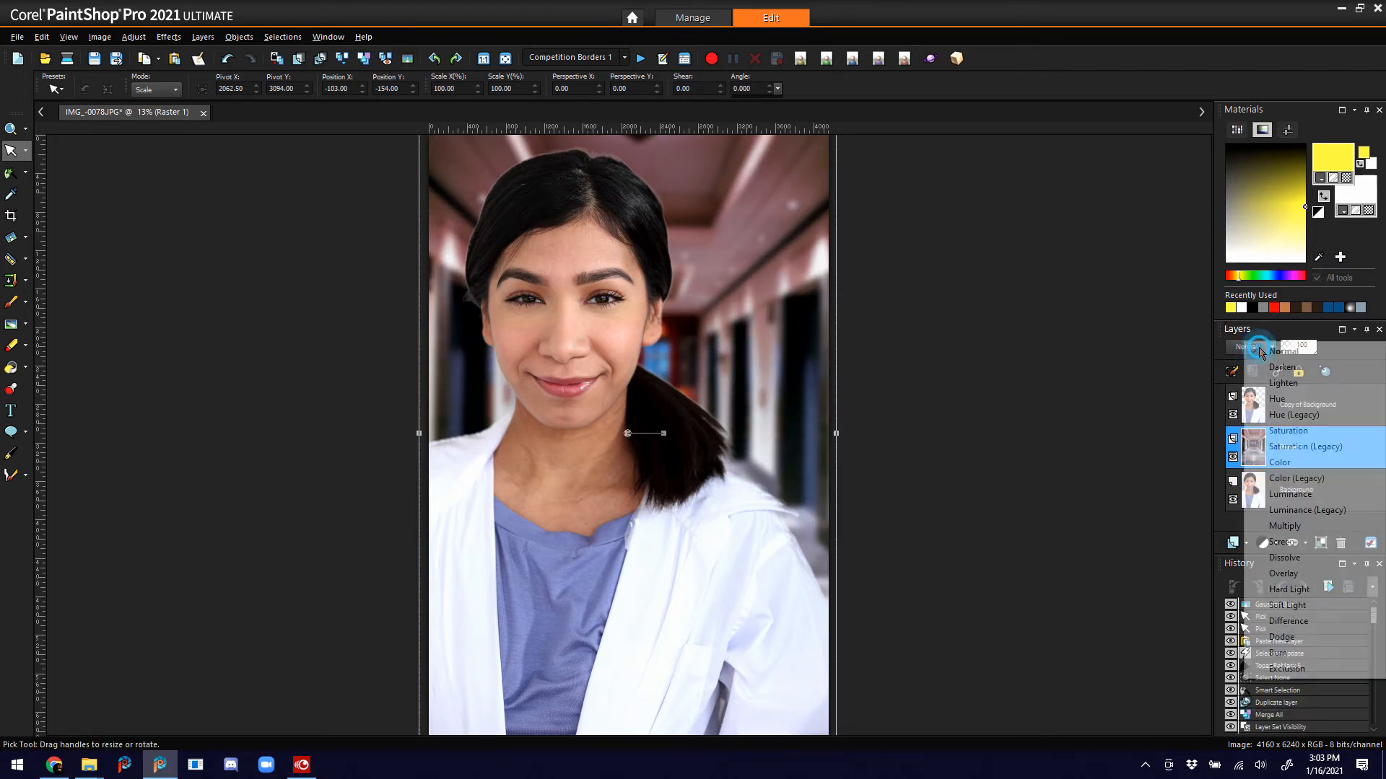
{"action": "left_click", "coordinate": [1282, 542]}
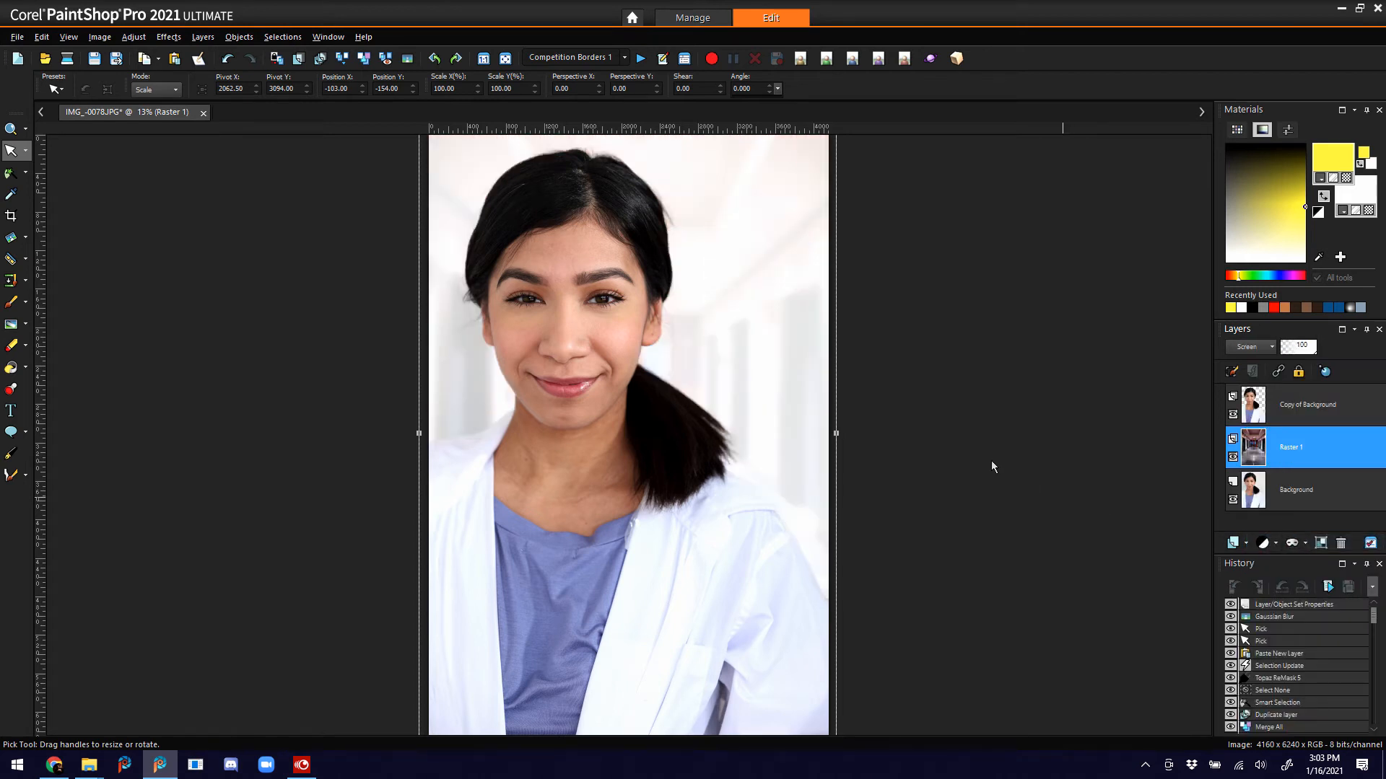
{"action": "left_click", "coordinate": [321, 58]}
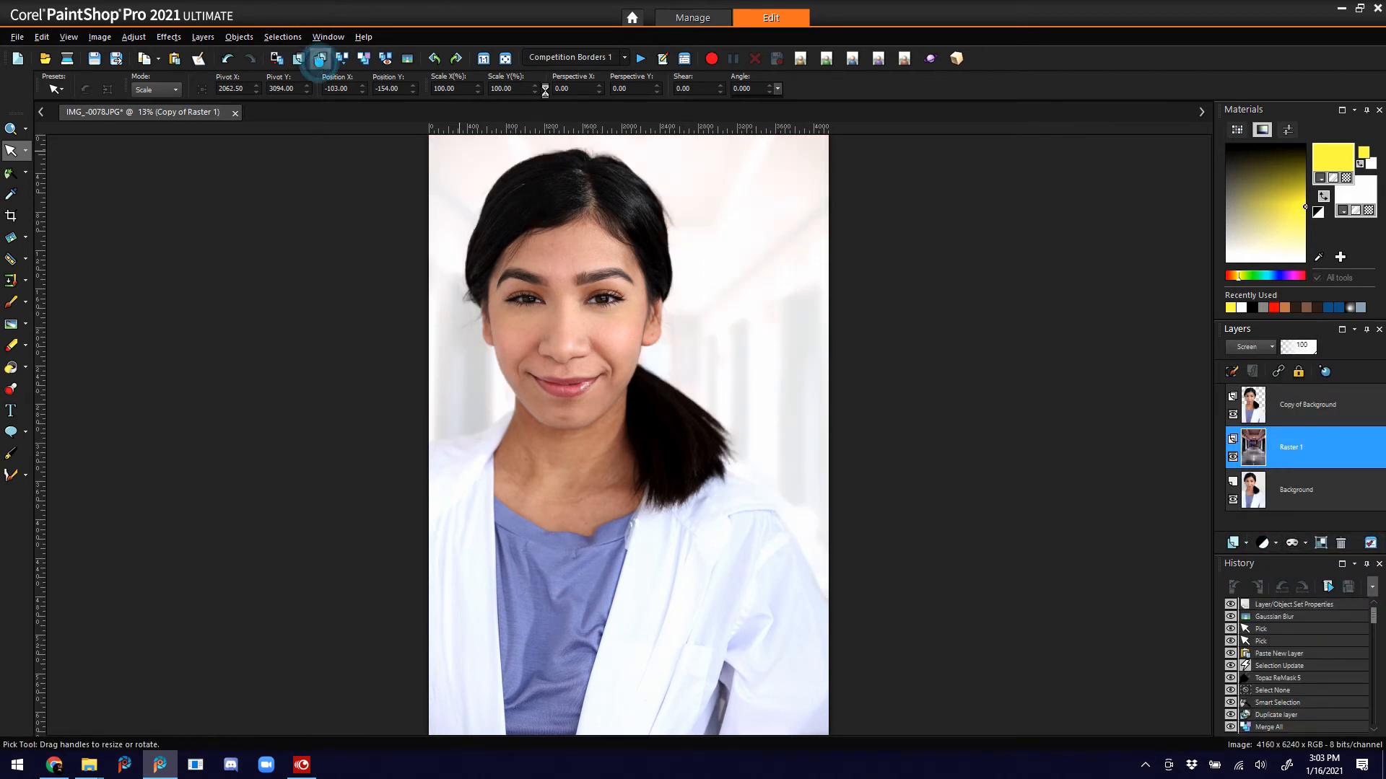
- Set the duplicated hallway layer to Multiply blending and lower its opacity to 67
{"action": "left_click", "coordinate": [1252, 347]}
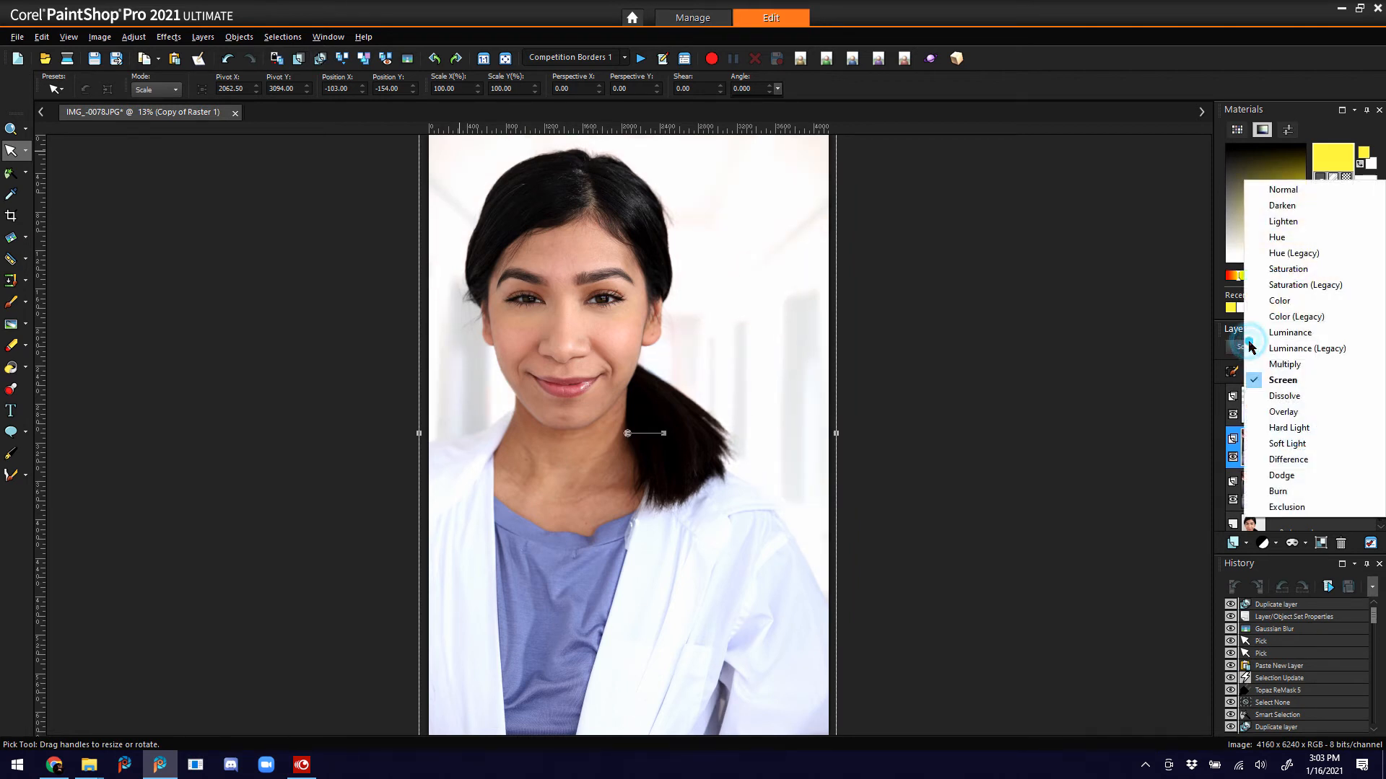
{"action": "left_click", "coordinate": [1261, 360]}
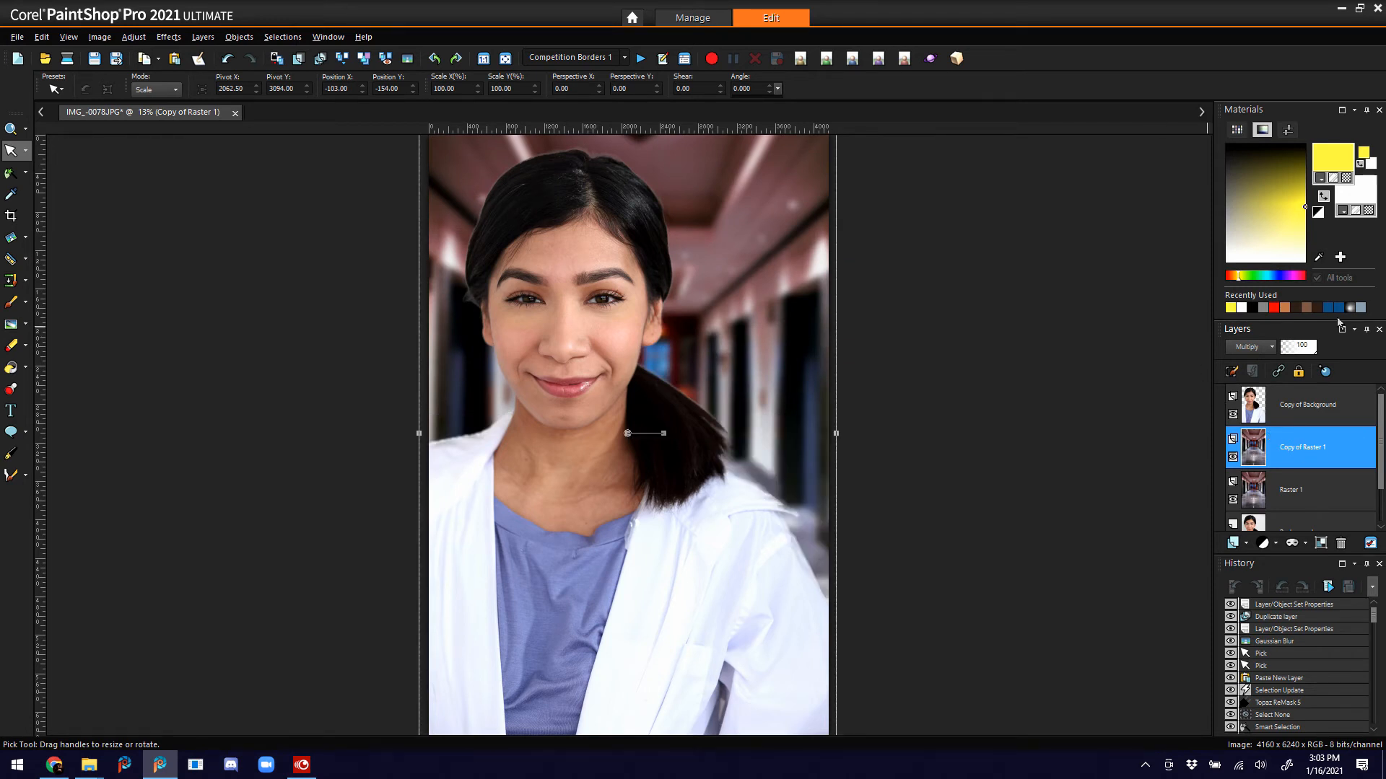
{"action": "left_click", "coordinate": [1311, 351]}
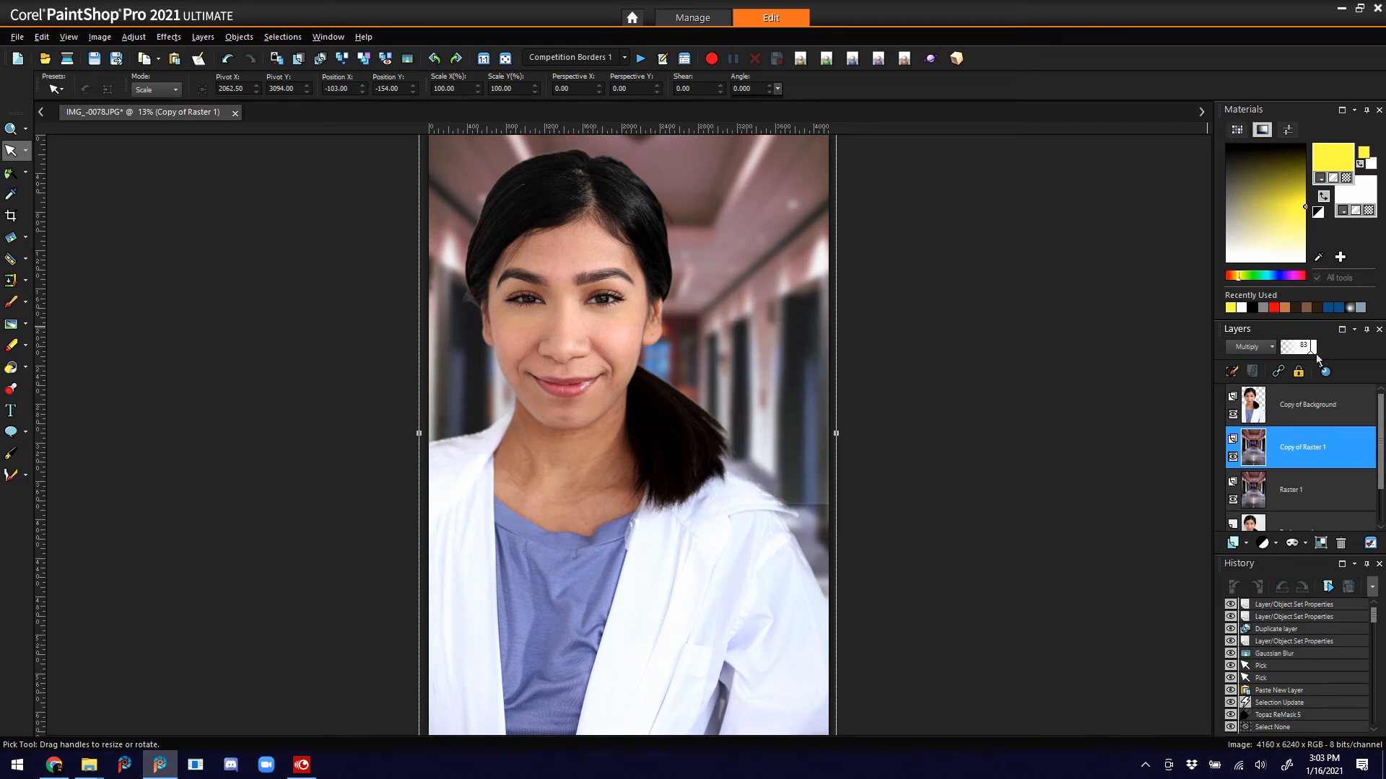
{"action": "left_click", "coordinate": [1307, 350]}
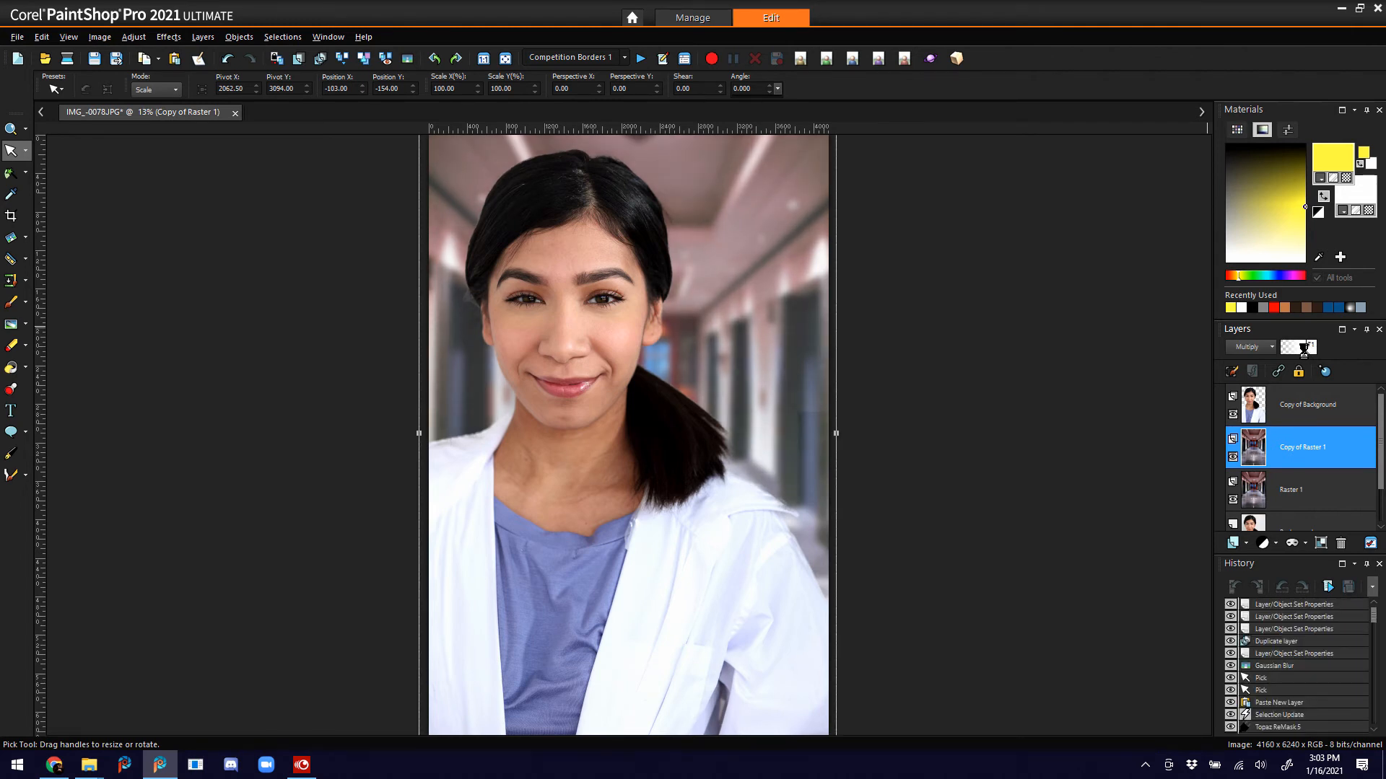
- Set the opacity of the Screen hallway layer to 77 and of the Multiply copy to 69
{"action": "left_click", "coordinate": [1314, 483]}
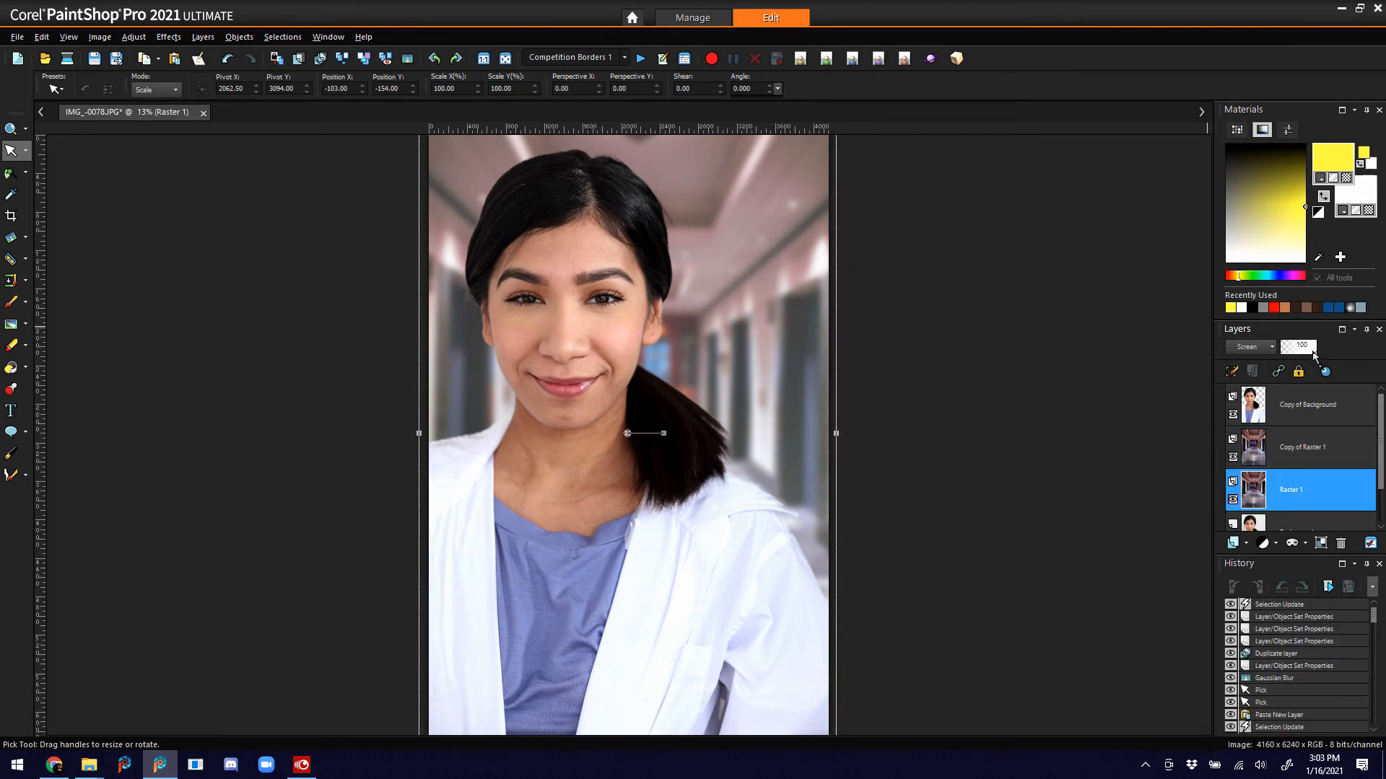
{"action": "left_click", "coordinate": [1307, 350]}
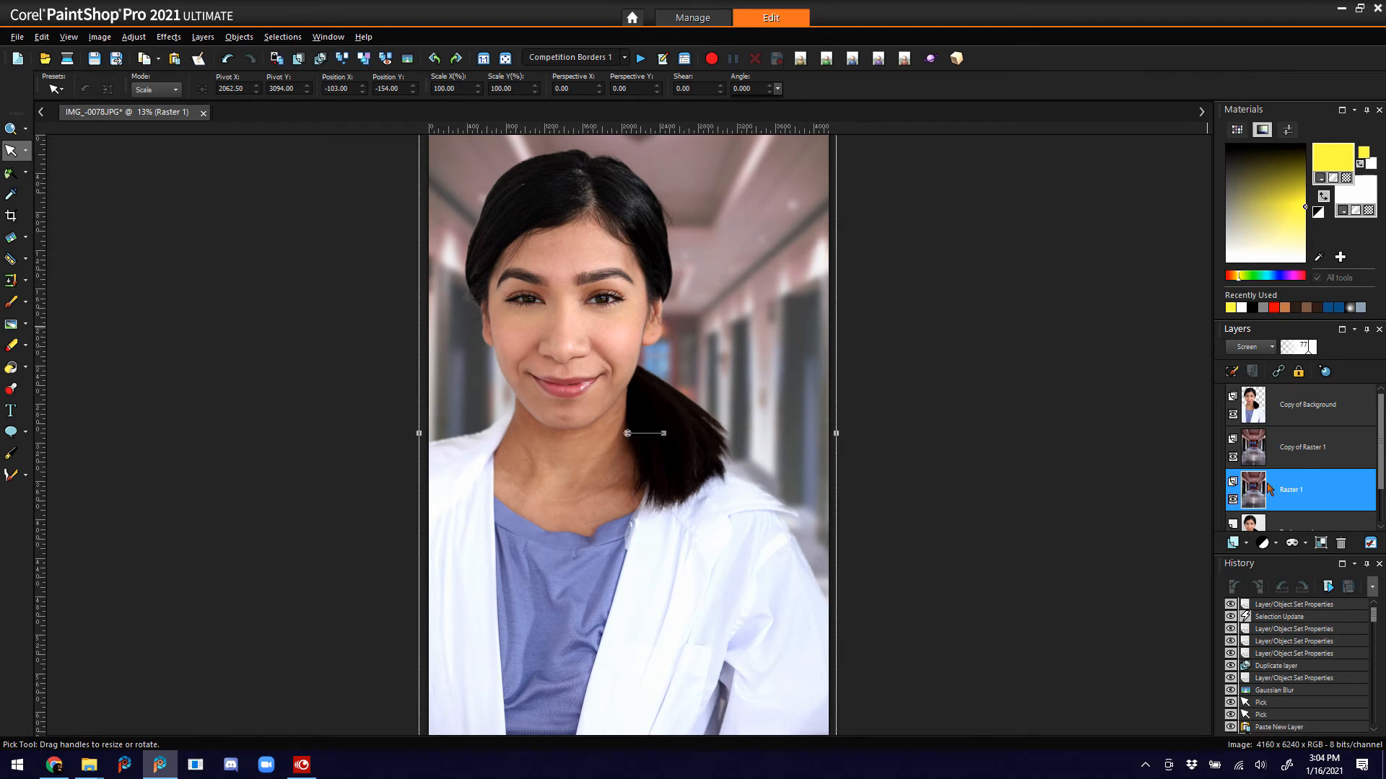
{"action": "left_click", "coordinate": [1325, 460]}
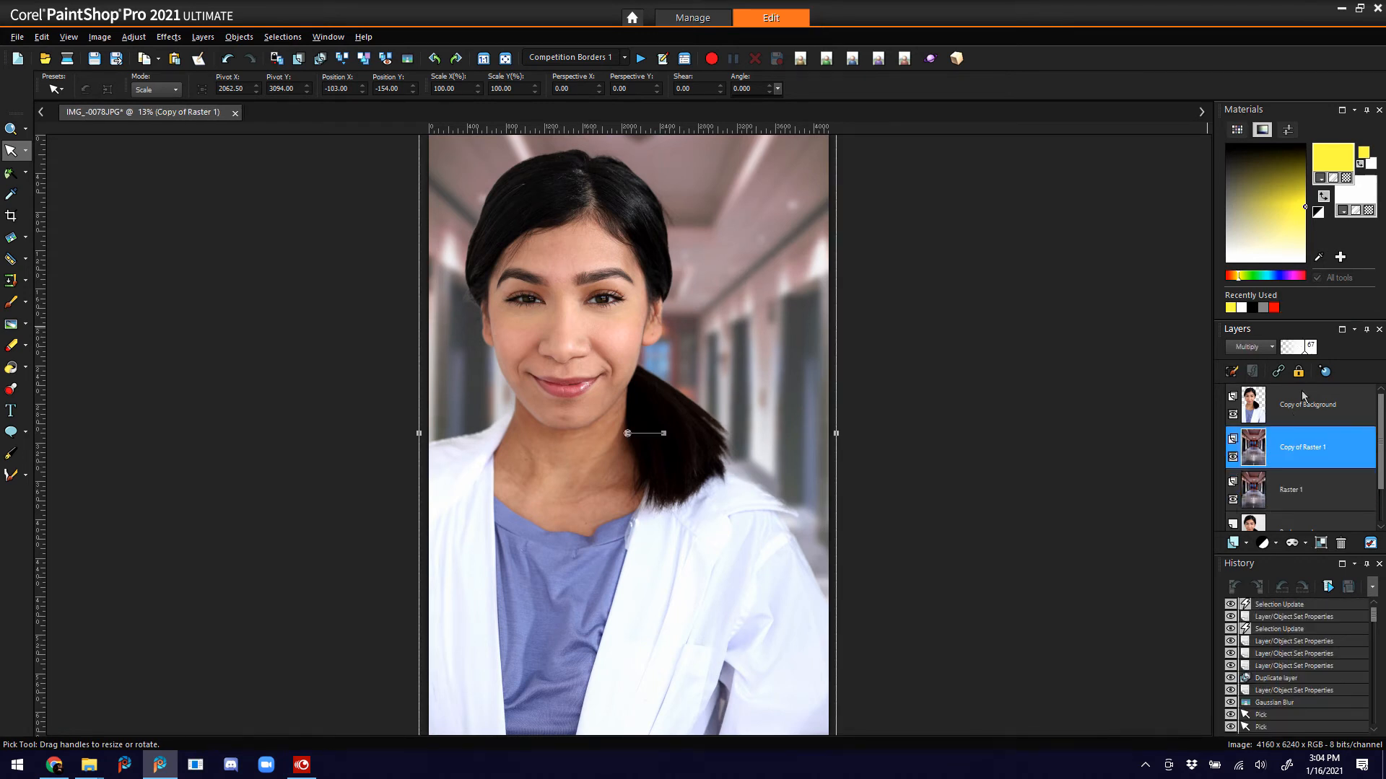
{"action": "left_click", "coordinate": [1304, 351]}
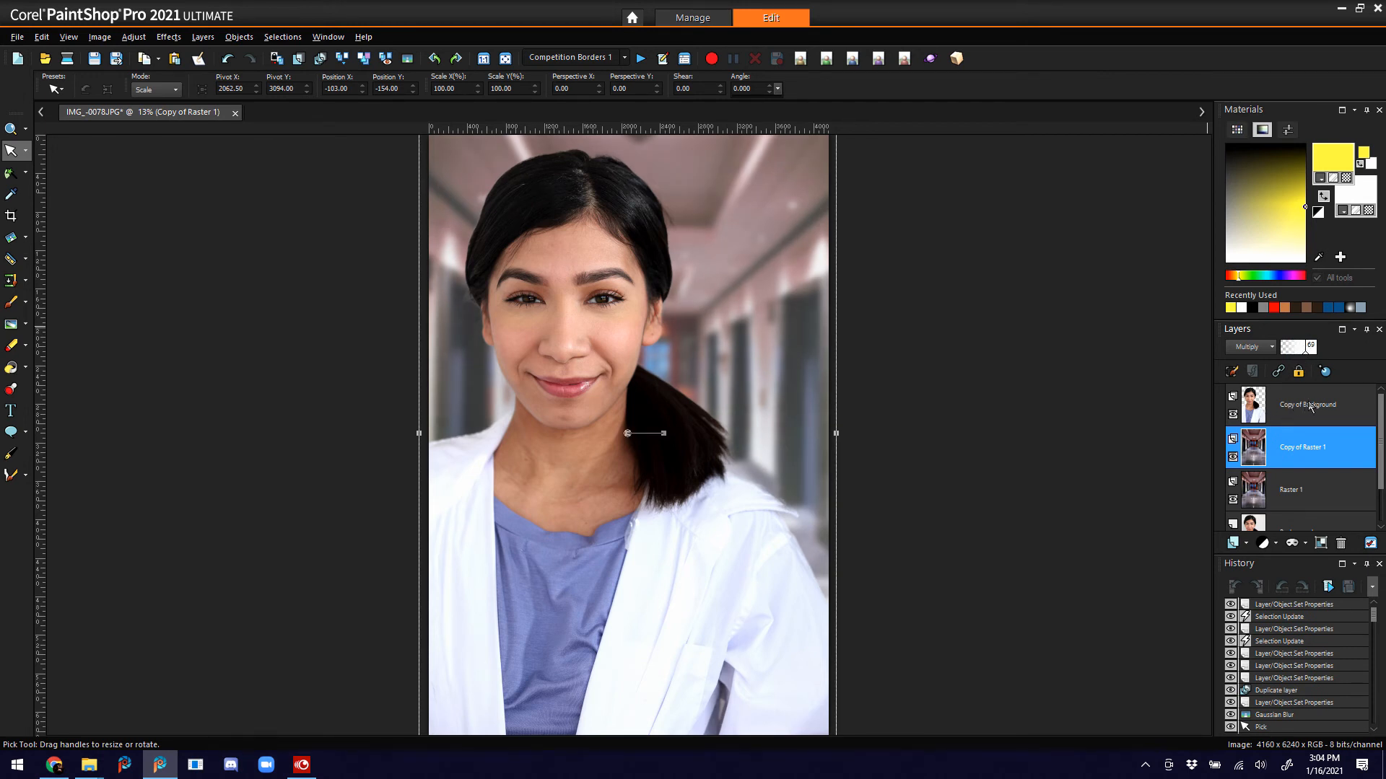
- Erase leftover fringe around the woman's hair, neck and ponytail on the cutout layer with a soft eraser at size 200
{"action": "left_click", "coordinate": [1331, 406]}
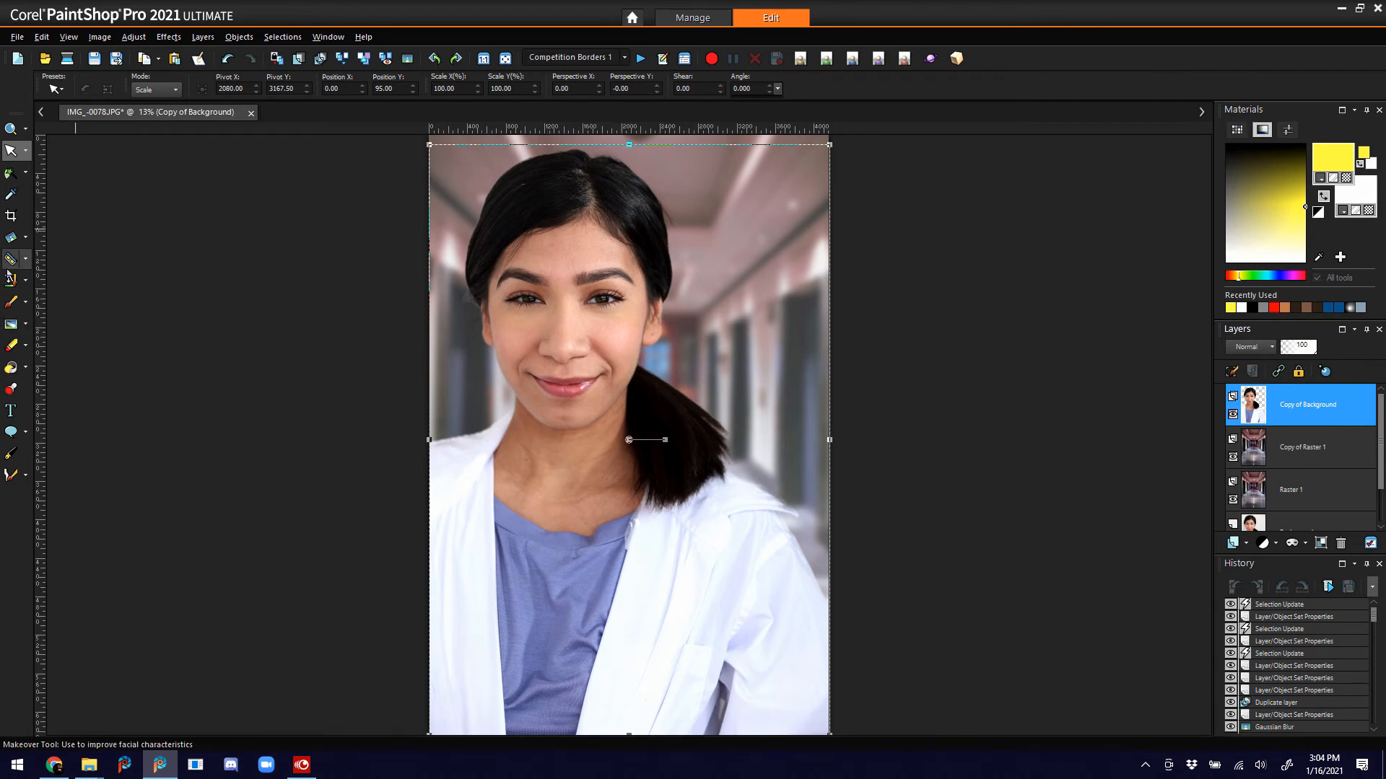
{"action": "left_click", "coordinate": [26, 172]}
{"action": "left_click", "coordinate": [72, 171]}
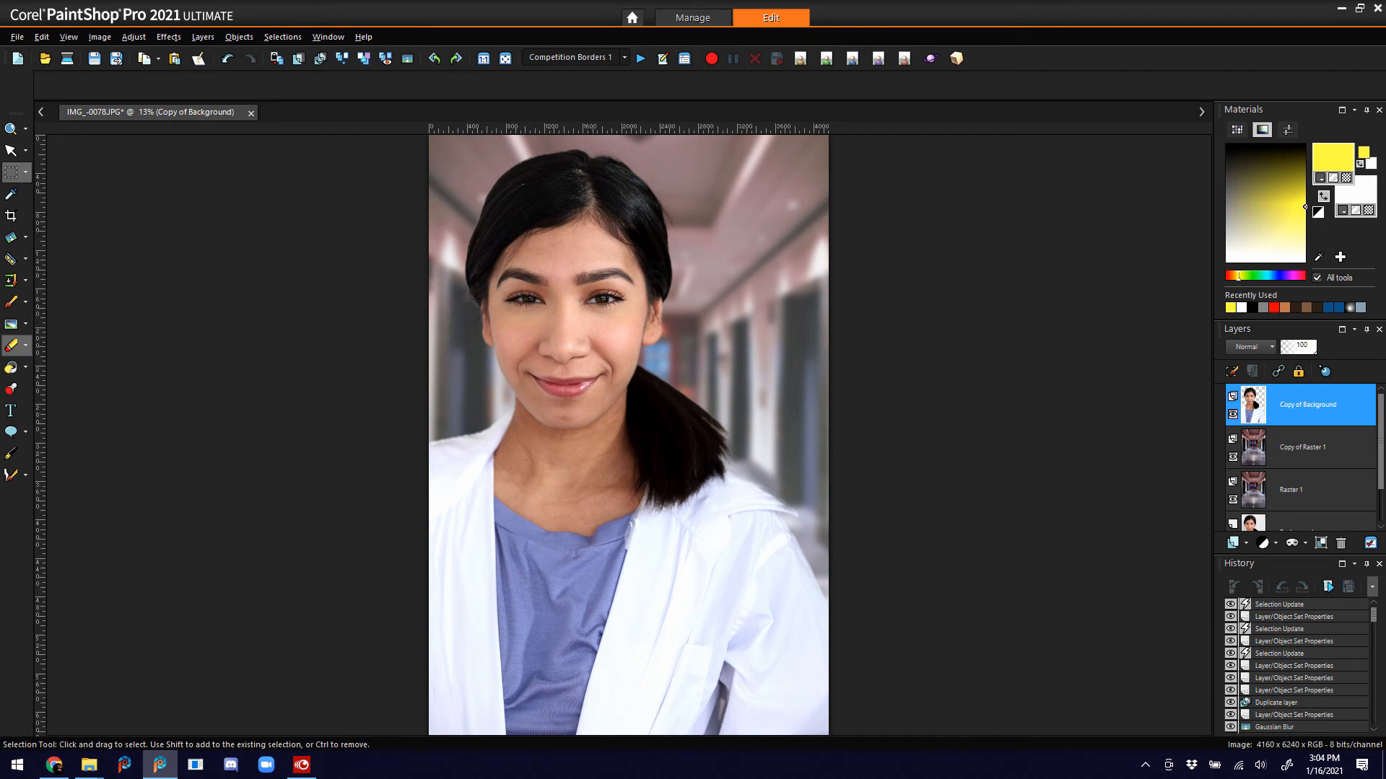
{"action": "left_click", "coordinate": [12, 345]}
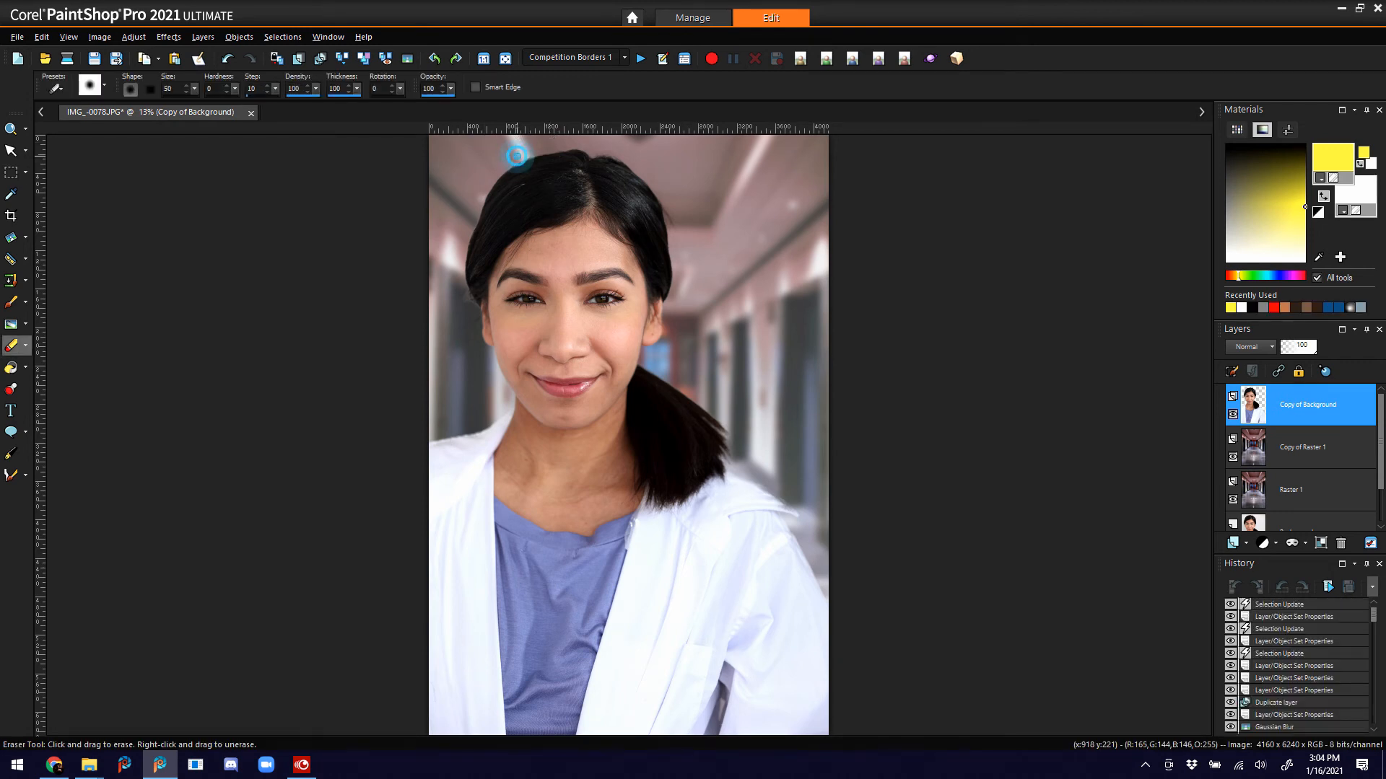
{"action": "mouse_move", "coordinate": [519, 156]}
{"action": "left_mouse_down"}
{"action": "mouse_move", "coordinate": [540, 147]}
{"action": "mouse_move", "coordinate": [509, 158]}
{"action": "left_mouse_up"}
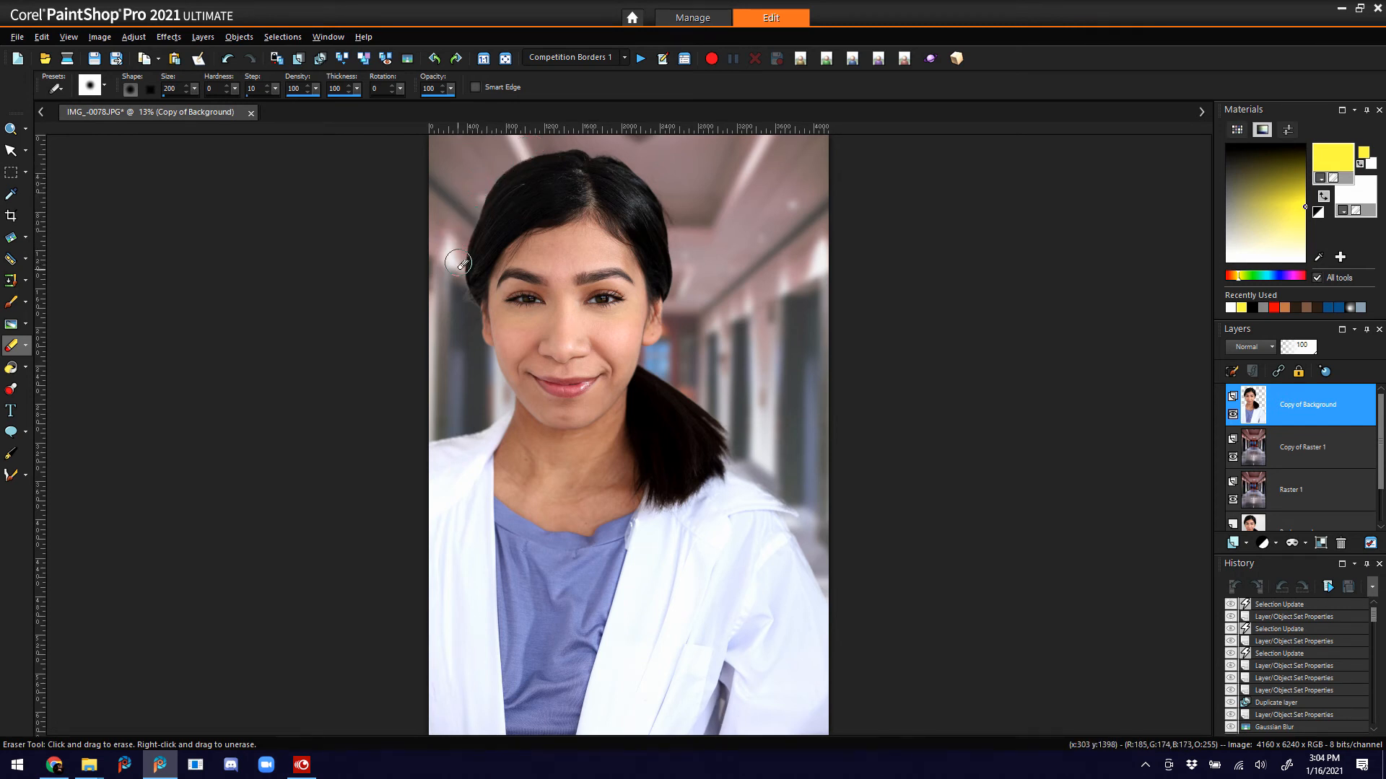
{"action": "left_click_drag", "start_coordinate": [459, 281], "coordinate": [473, 356]}
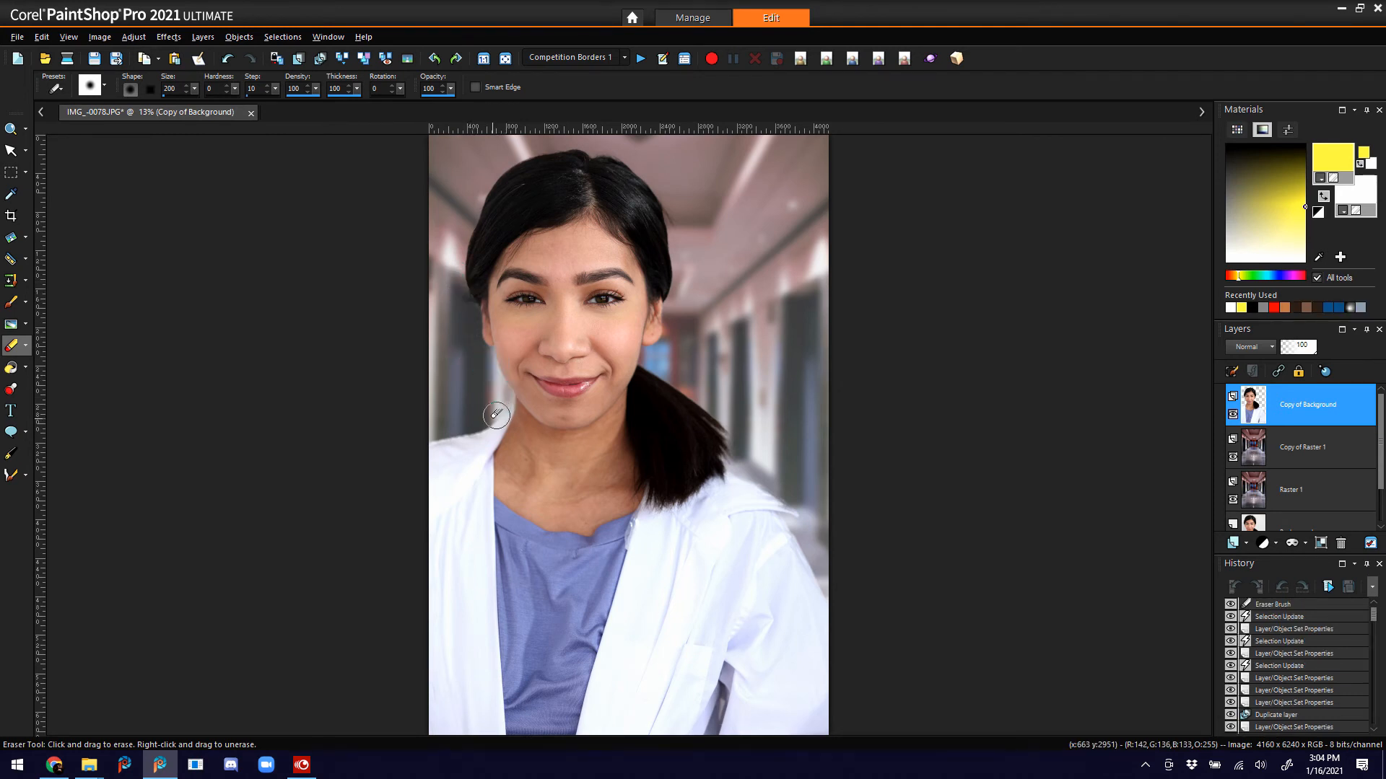
{"action": "left_click_drag", "start_coordinate": [495, 414], "coordinate": [426, 442]}
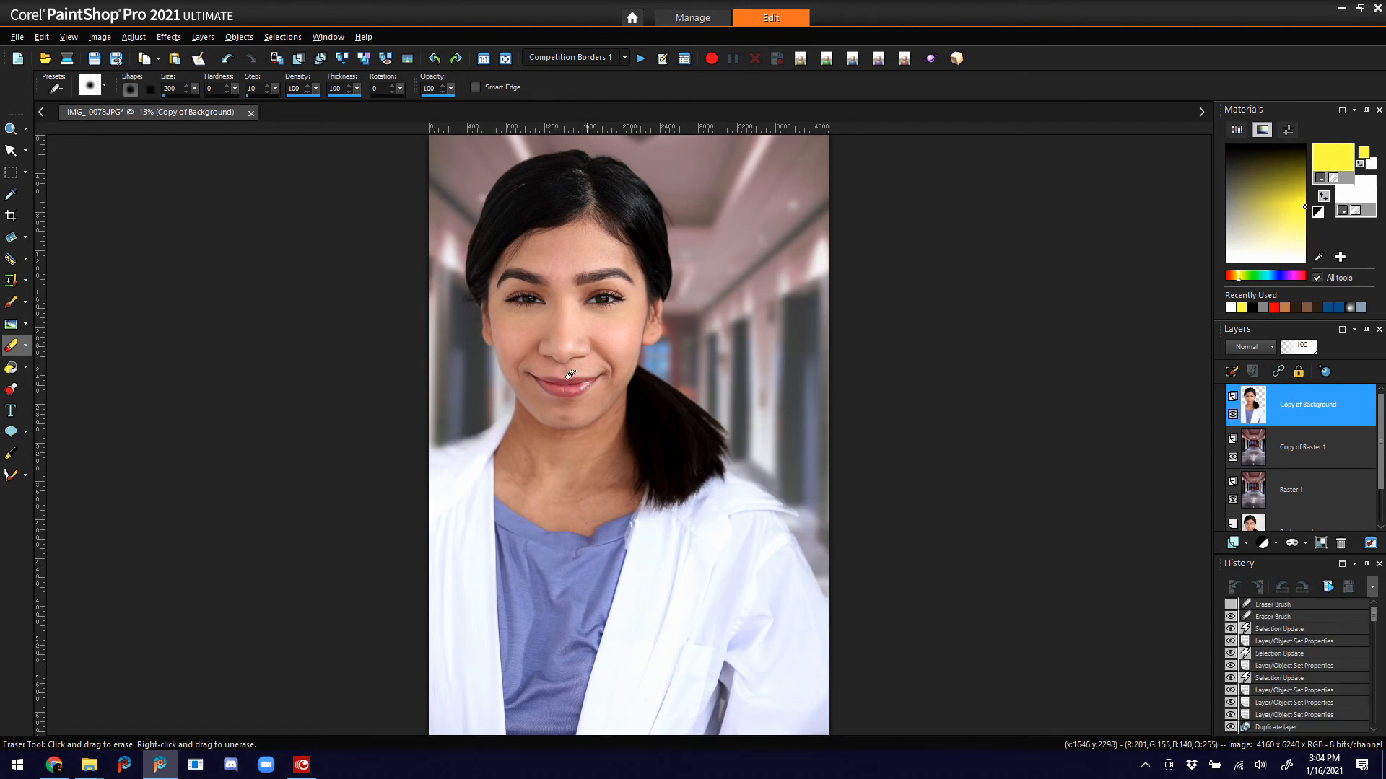
{"action": "left_click_drag", "start_coordinate": [494, 397], "coordinate": [484, 405]}
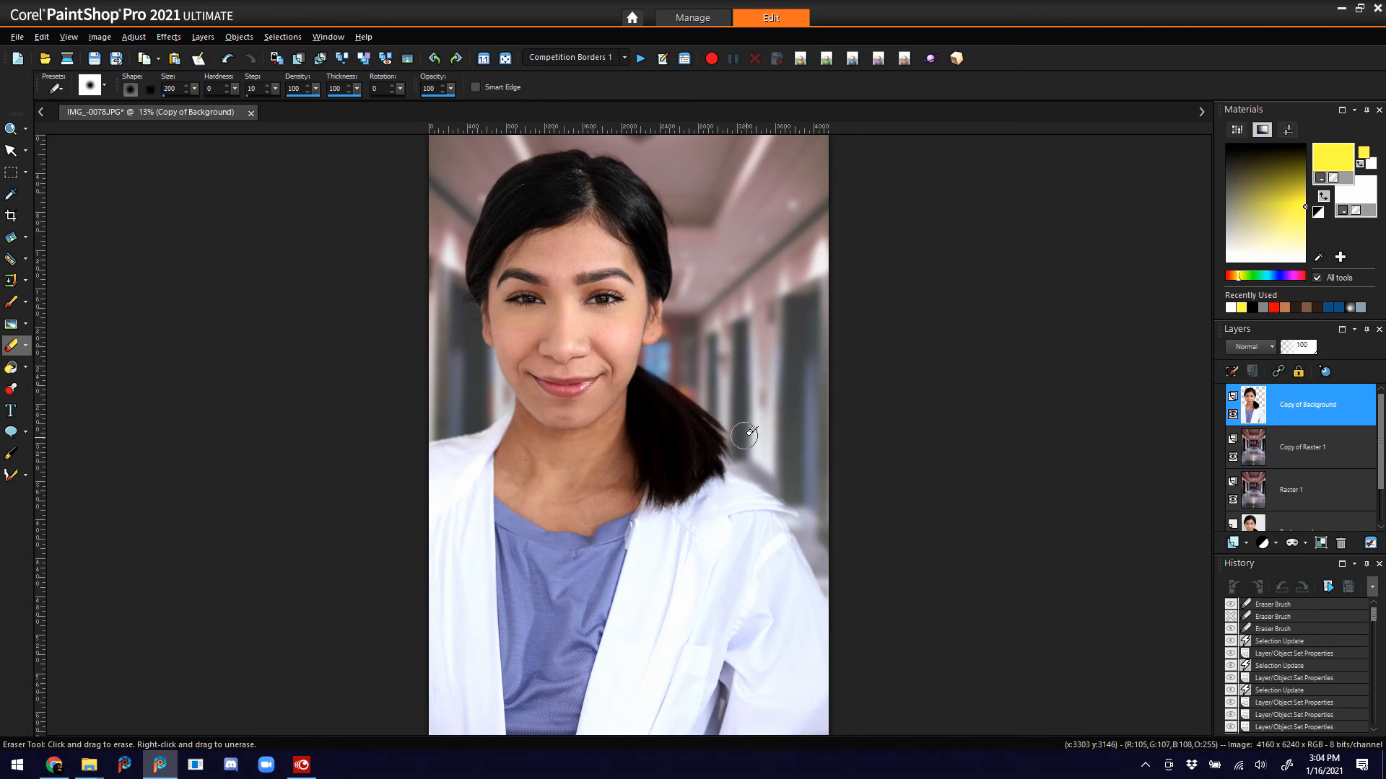
{"action": "left_click_drag", "start_coordinate": [744, 436], "coordinate": [745, 438]}
{"action": "left_click_drag", "start_coordinate": [720, 429], "coordinate": [733, 459]}
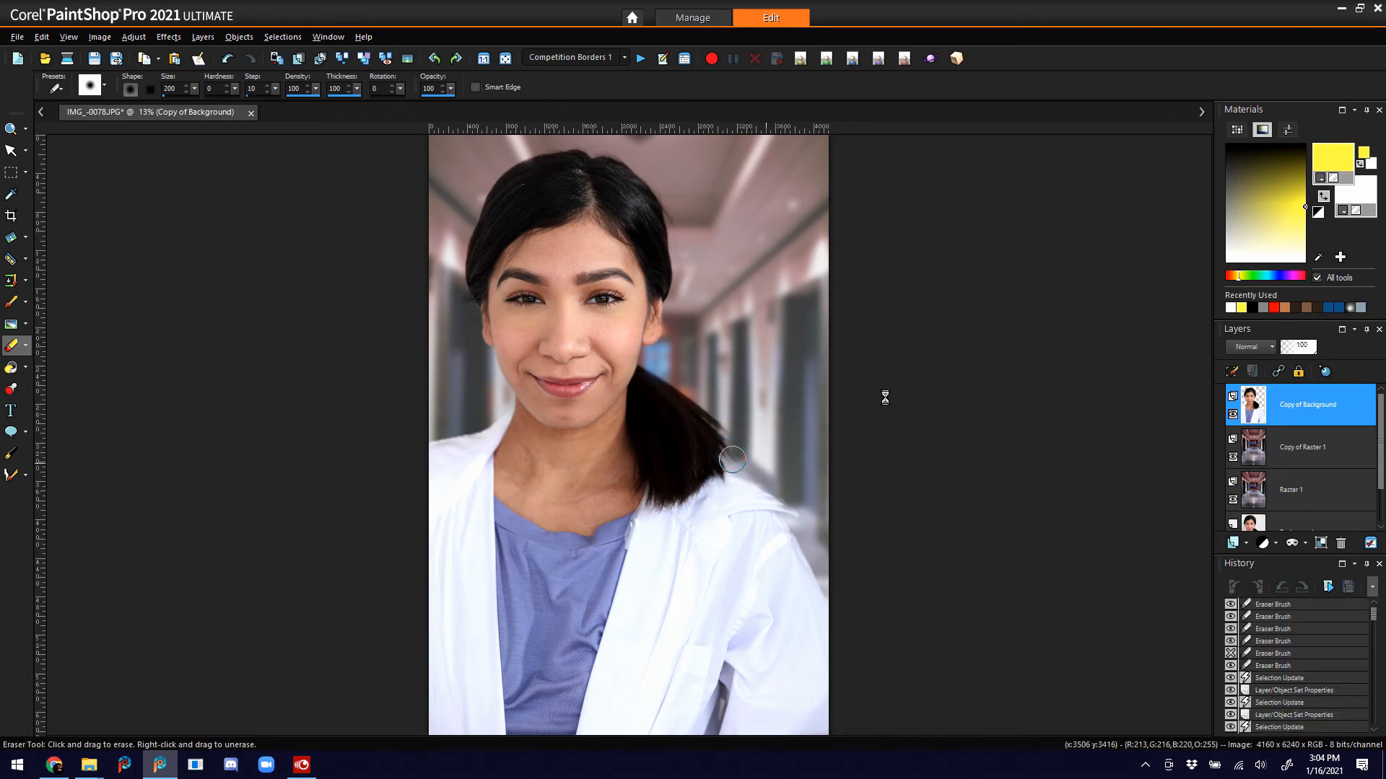
- Inspect the stray hairs beside the woman's head up close, hiding and reshowing the Background layer to check whether they come from it
{"action": "left_click", "coordinate": [11, 129]}
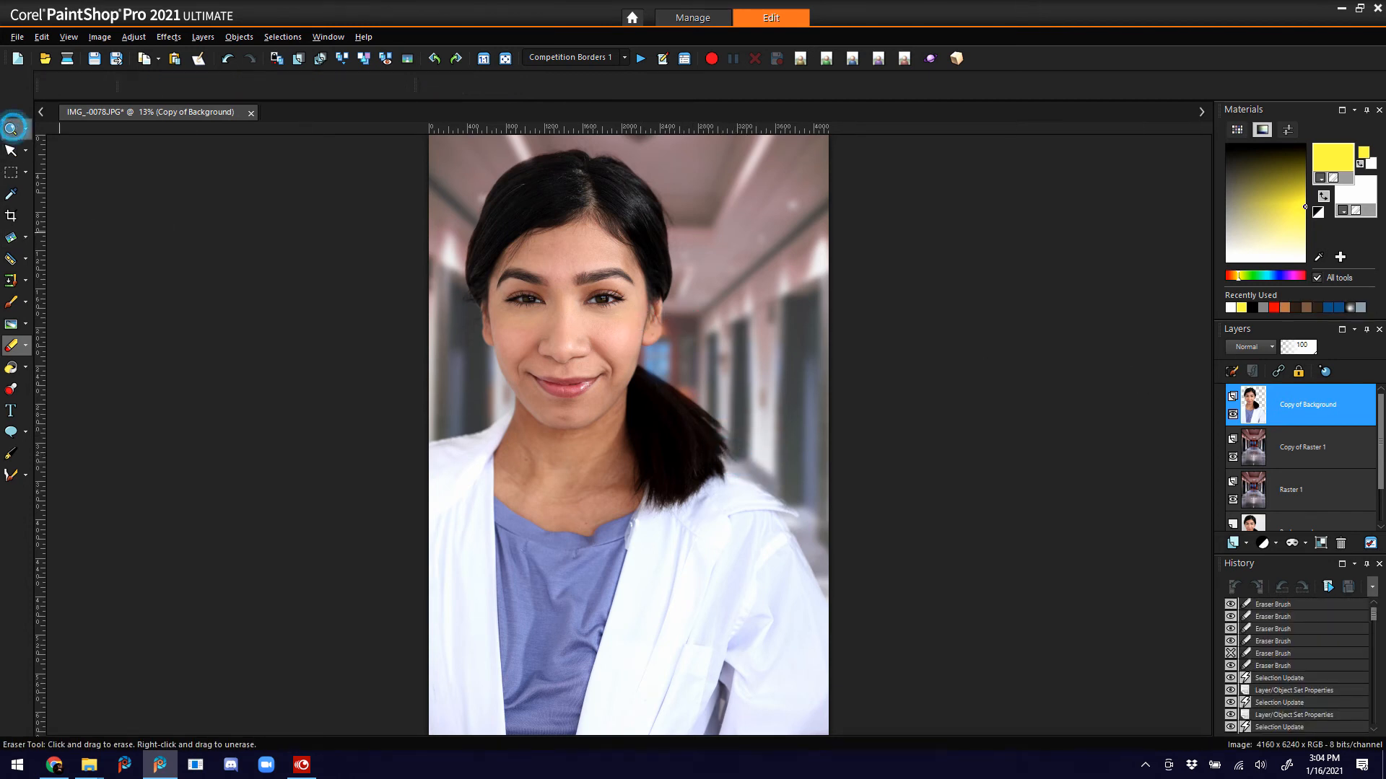
{"action": "left_click_drag", "start_coordinate": [627, 173], "coordinate": [729, 228]}
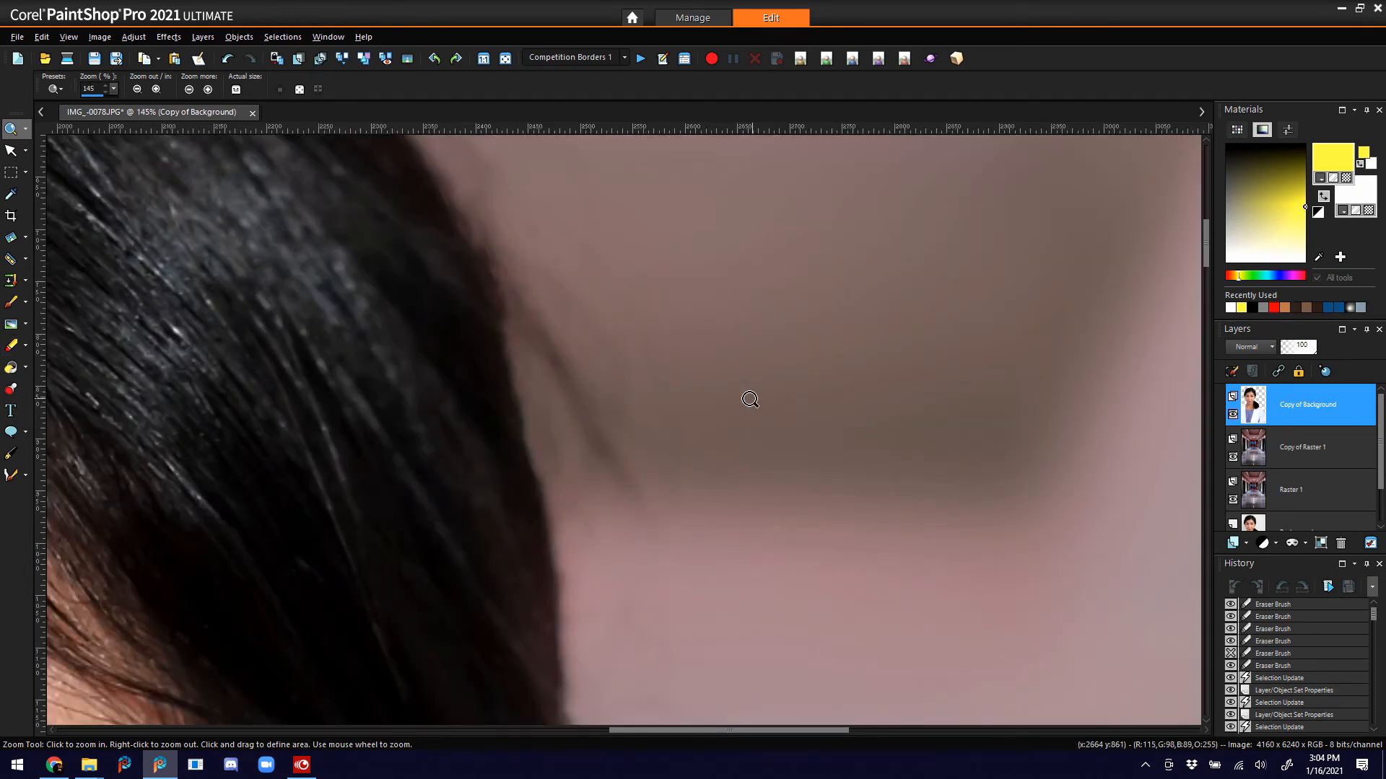
{"action": "right_click", "coordinate": [750, 399]}
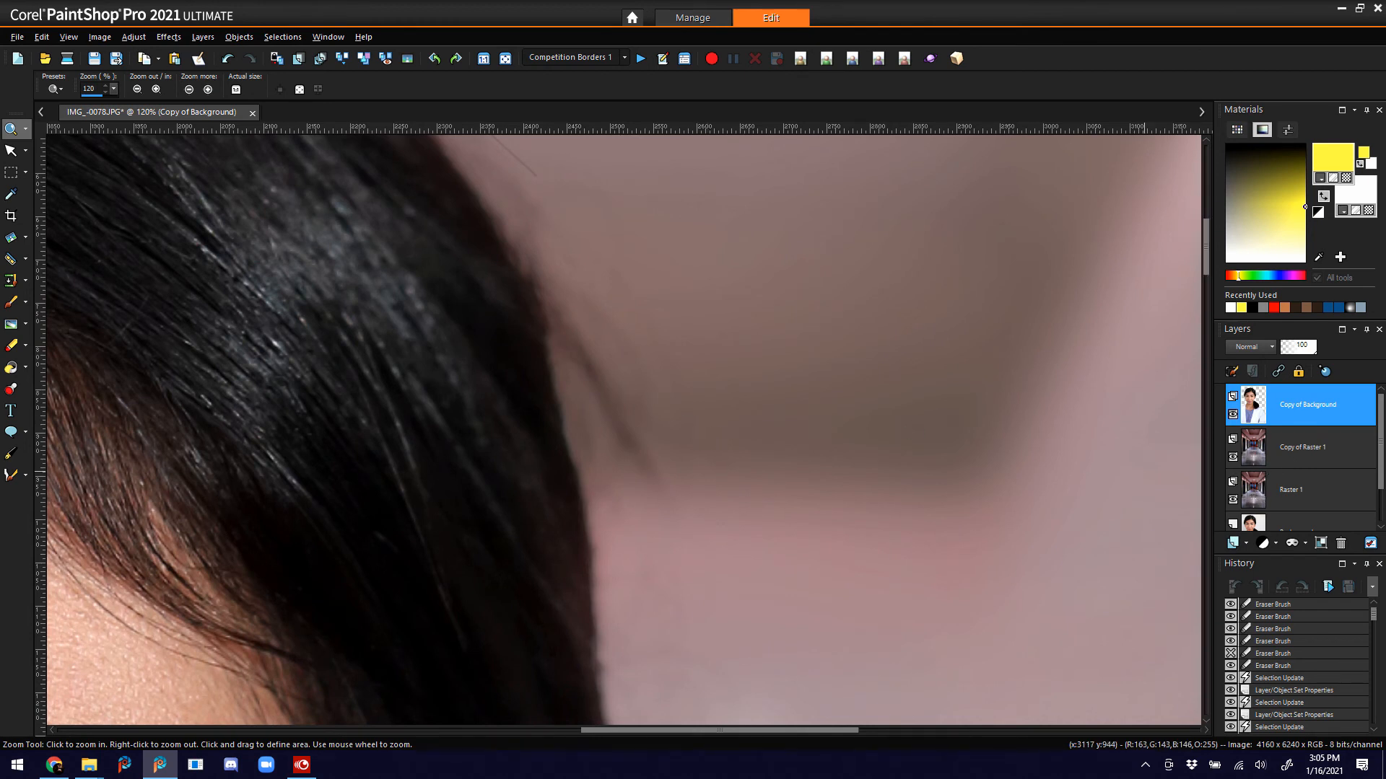
{"action": "left_click_drag", "start_coordinate": [1381, 424], "coordinate": [1381, 461]}
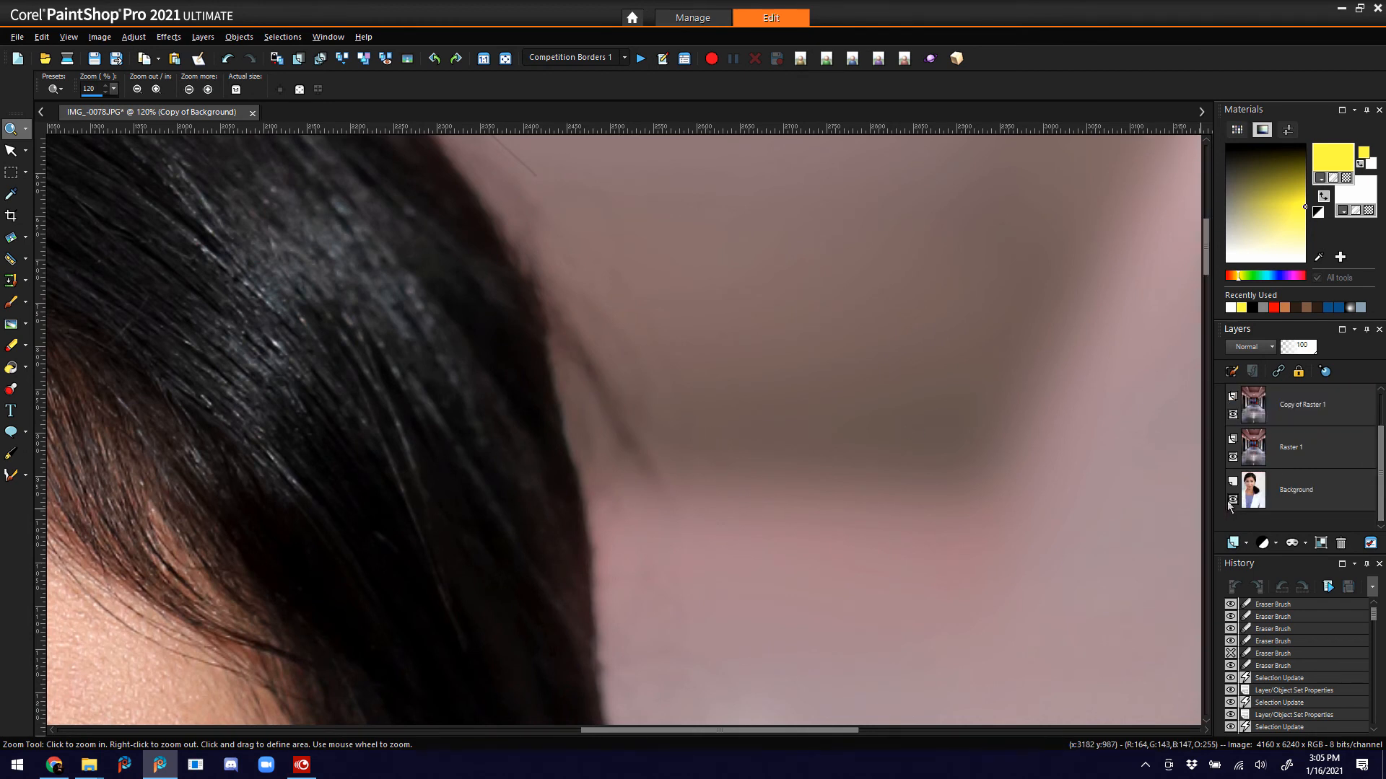
{"action": "left_click", "coordinate": [1233, 499]}
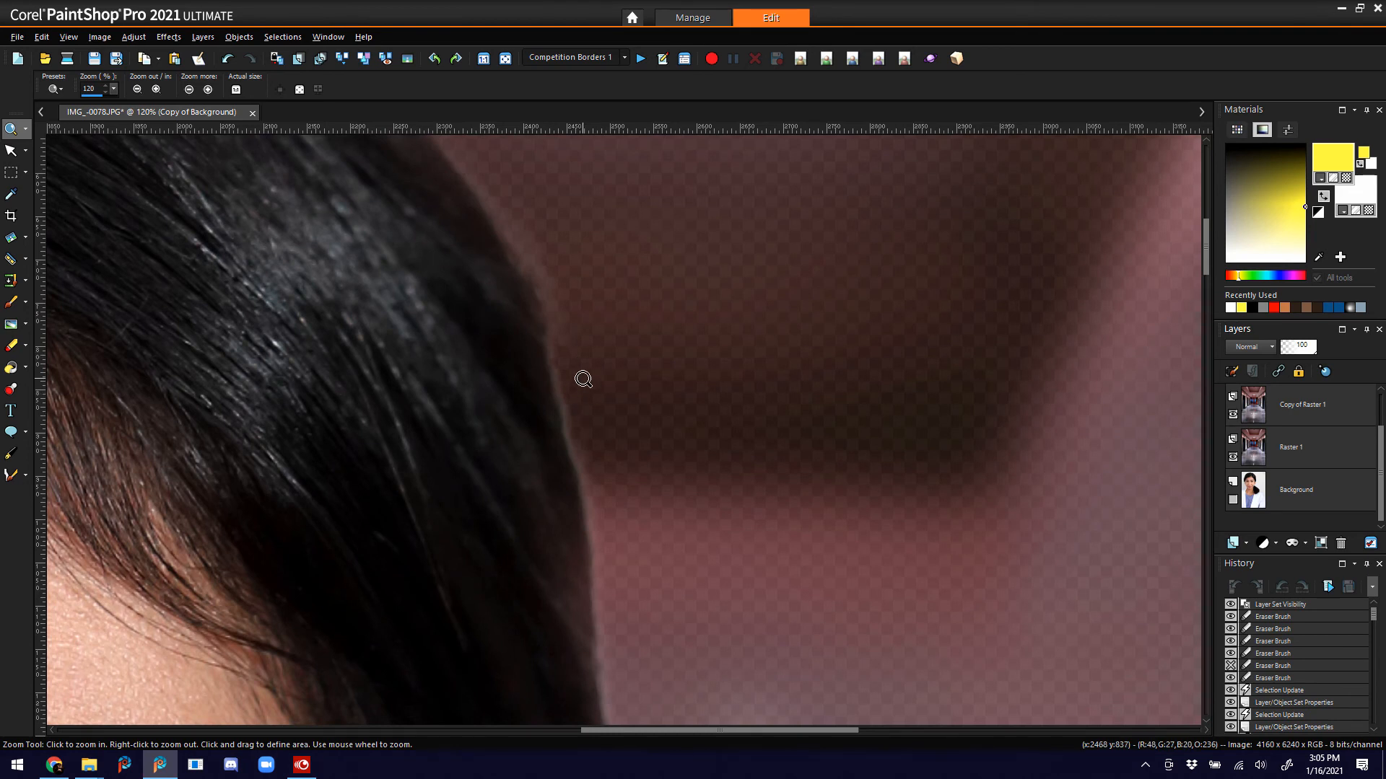
{"action": "left_click", "coordinate": [1233, 498]}
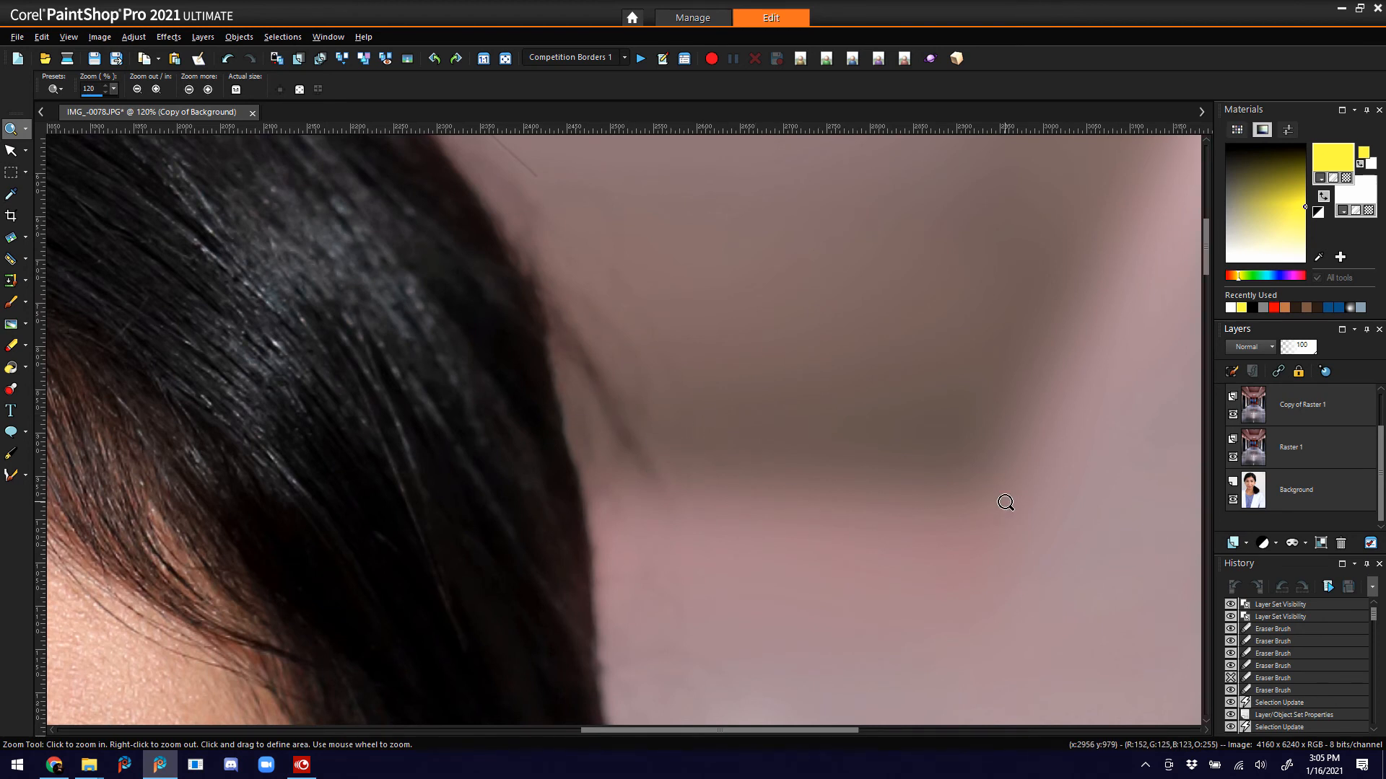
- Cover the stray hairs beside the woman's head on the Background layer with the Clone Brush at size 116, sampling clean backdrop nearby
{"action": "left_click", "coordinate": [1298, 497]}
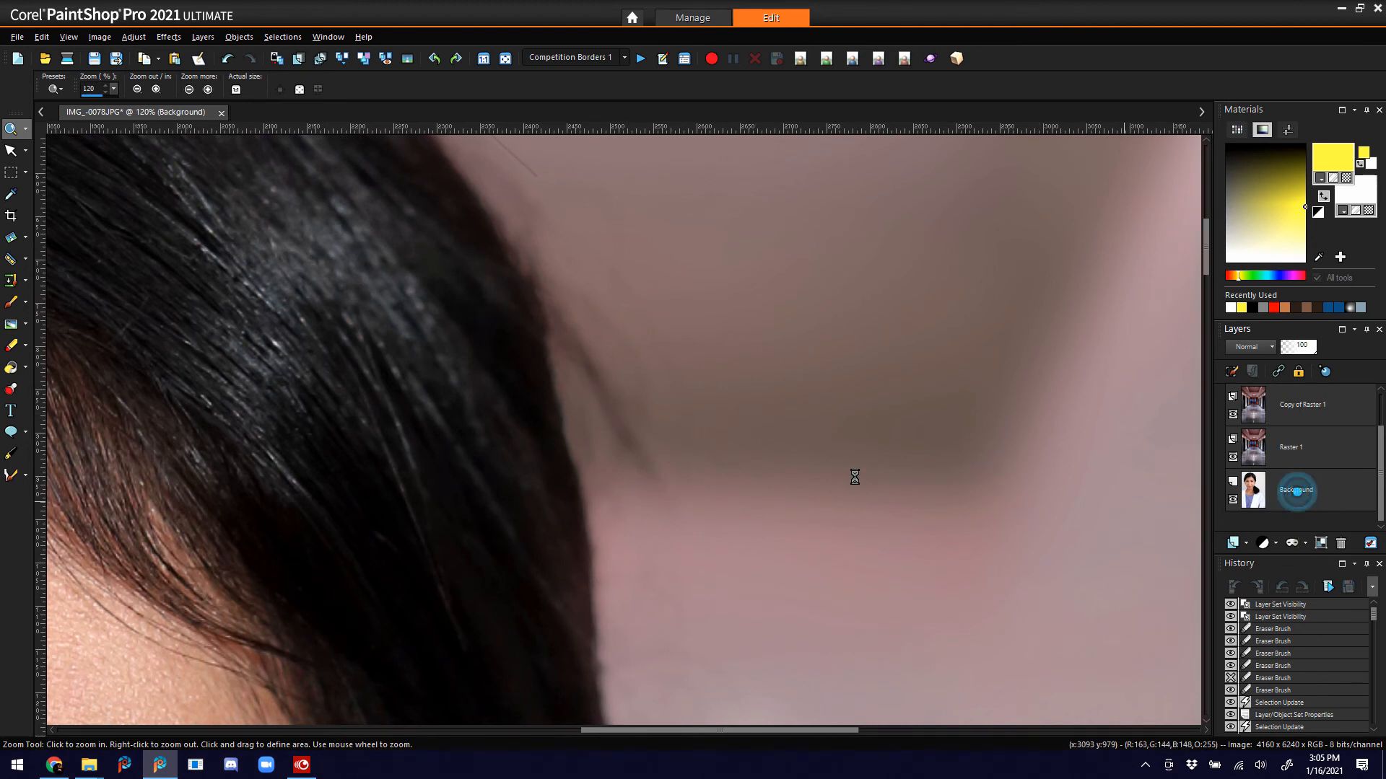
{"action": "left_click", "coordinate": [11, 283]}
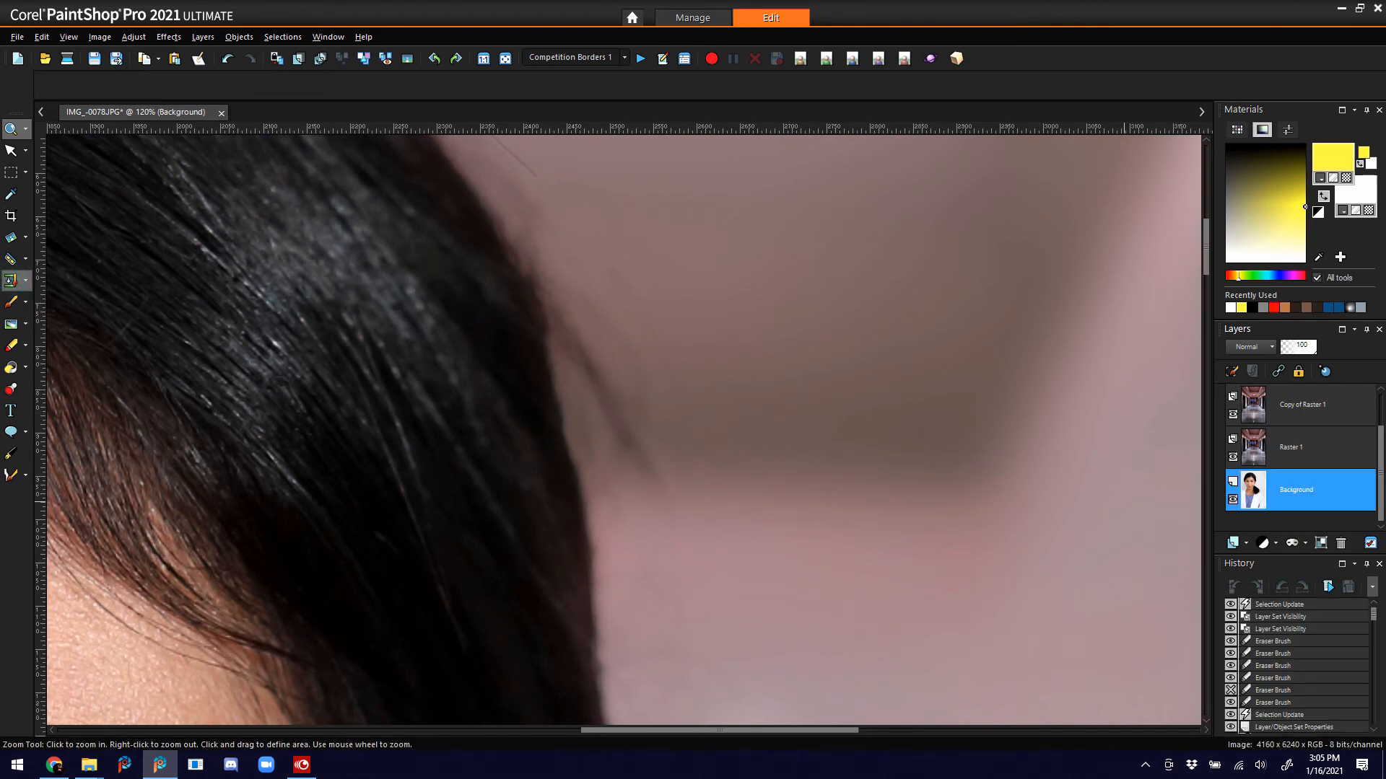
{"action": "right_click", "coordinate": [781, 424]}
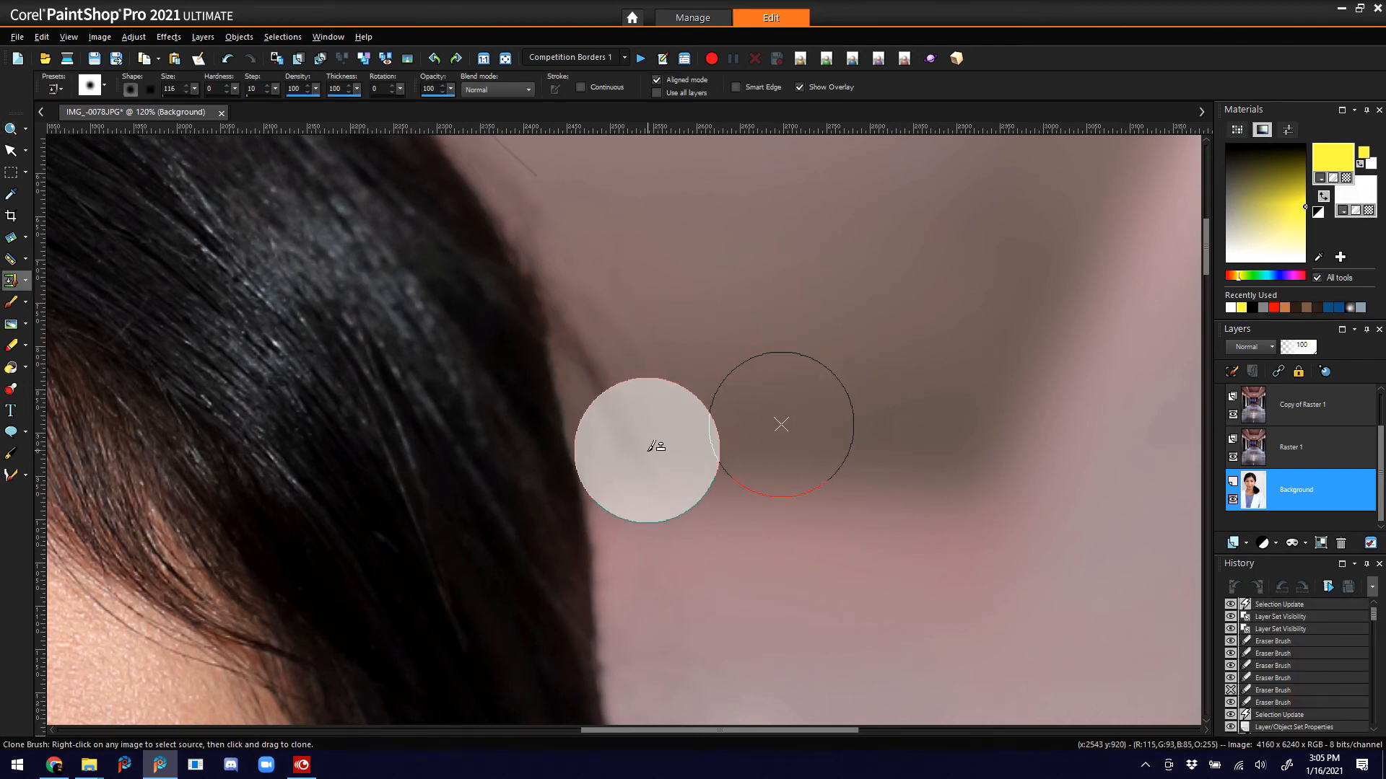
{"action": "mouse_move", "coordinate": [640, 417]}
{"action": "left_mouse_down"}
{"action": "mouse_move", "coordinate": [607, 313]}
{"action": "mouse_move", "coordinate": [616, 199]}
{"action": "mouse_move", "coordinate": [700, 453]}
{"action": "left_mouse_up"}
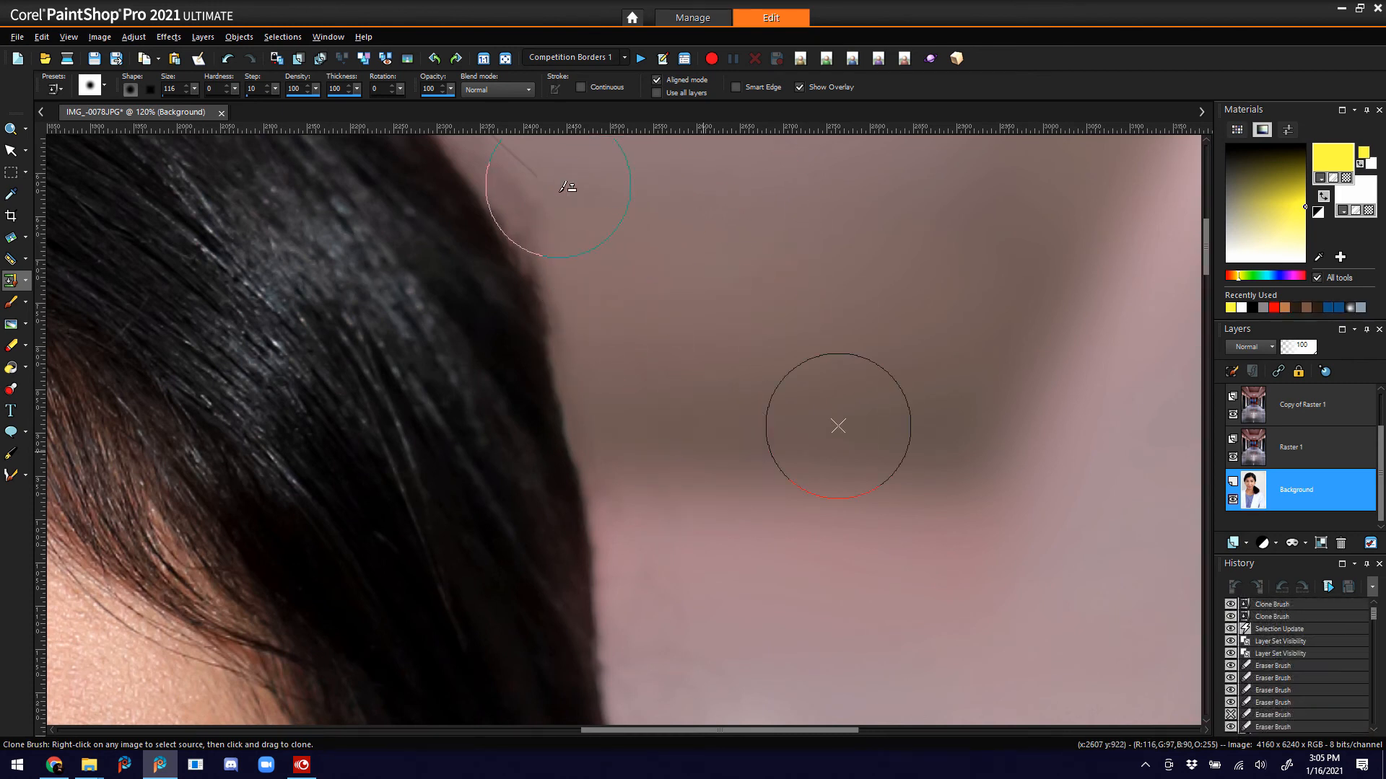
{"action": "left_click_drag", "start_coordinate": [554, 193], "coordinate": [557, 153]}
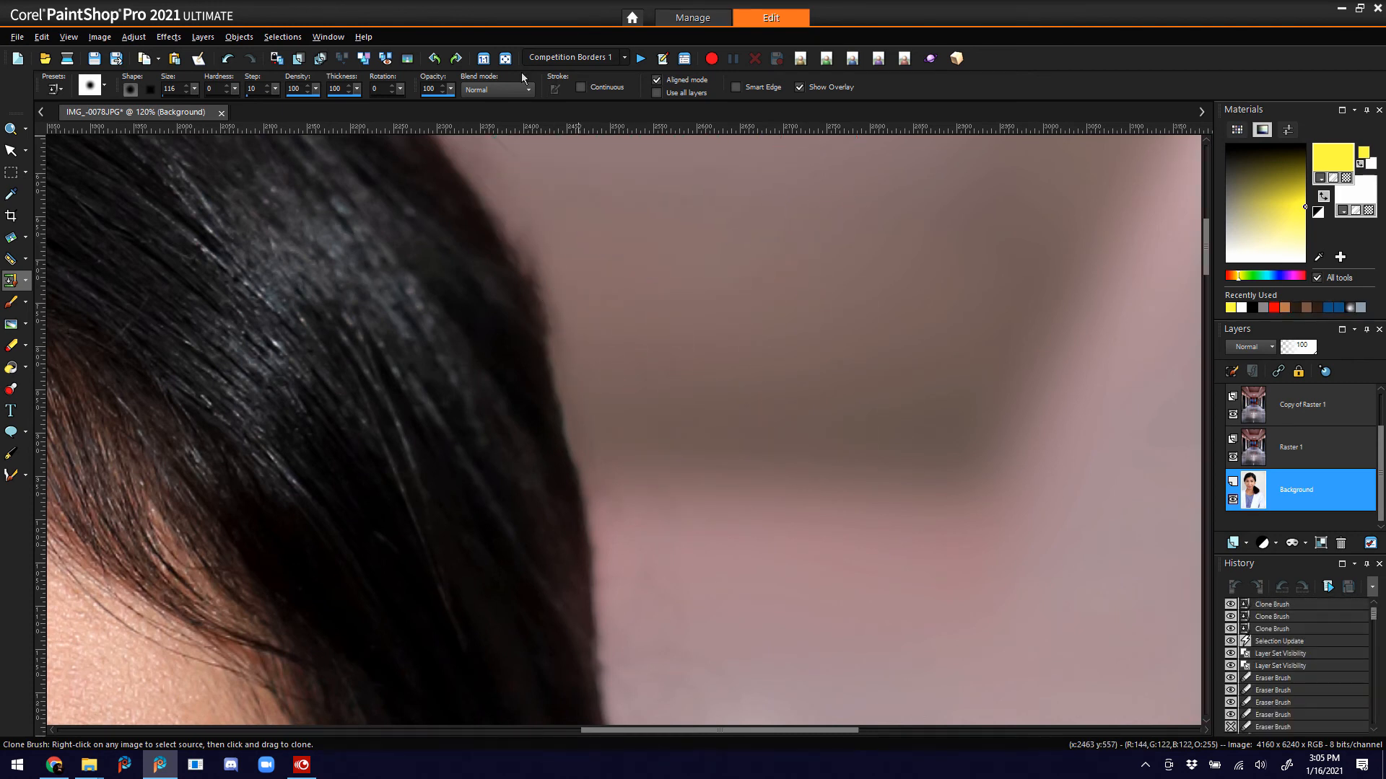
{"action": "left_click", "coordinate": [503, 57]}
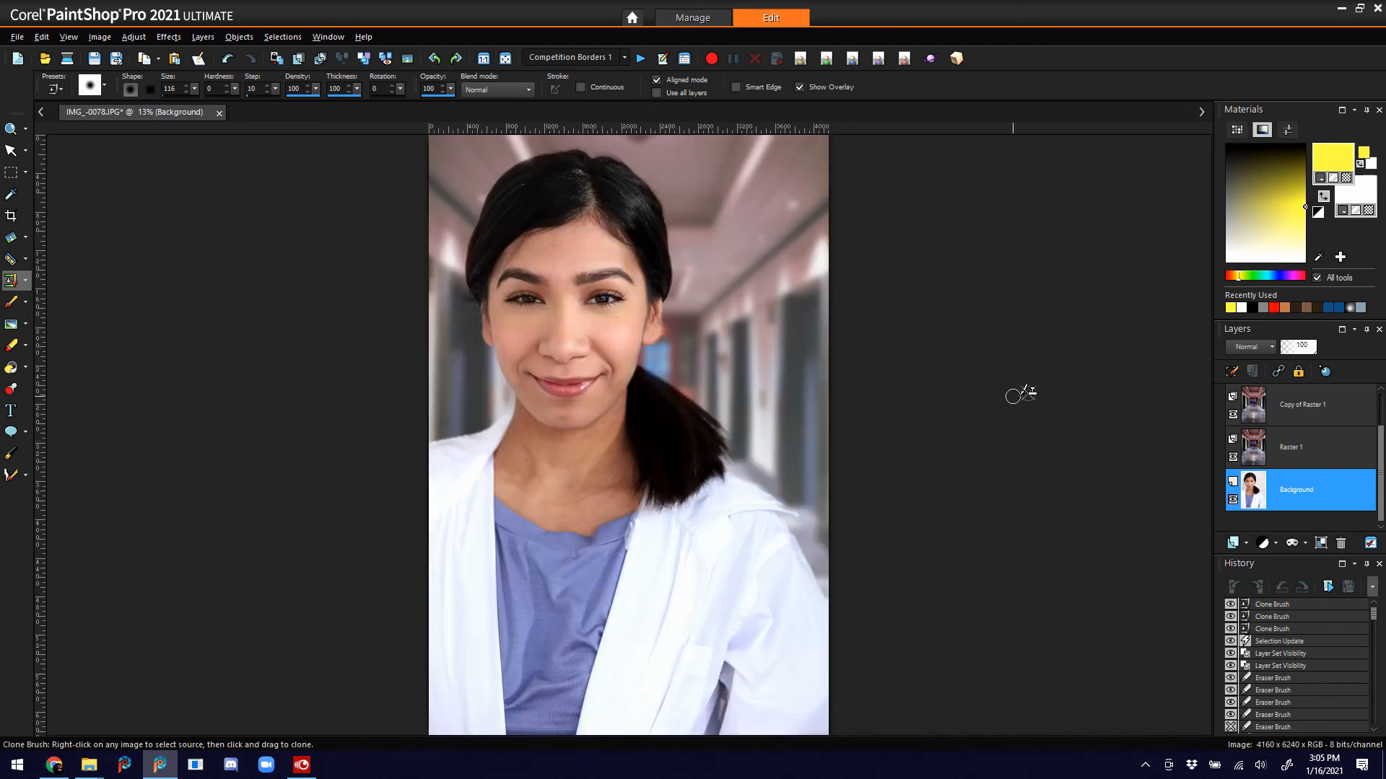
- Merge all the portrait and hallway layers into a single layer
{"action": "left_click_drag", "start_coordinate": [1379, 453], "coordinate": [1379, 408]}
{"action": "left_click", "coordinate": [1311, 405]}
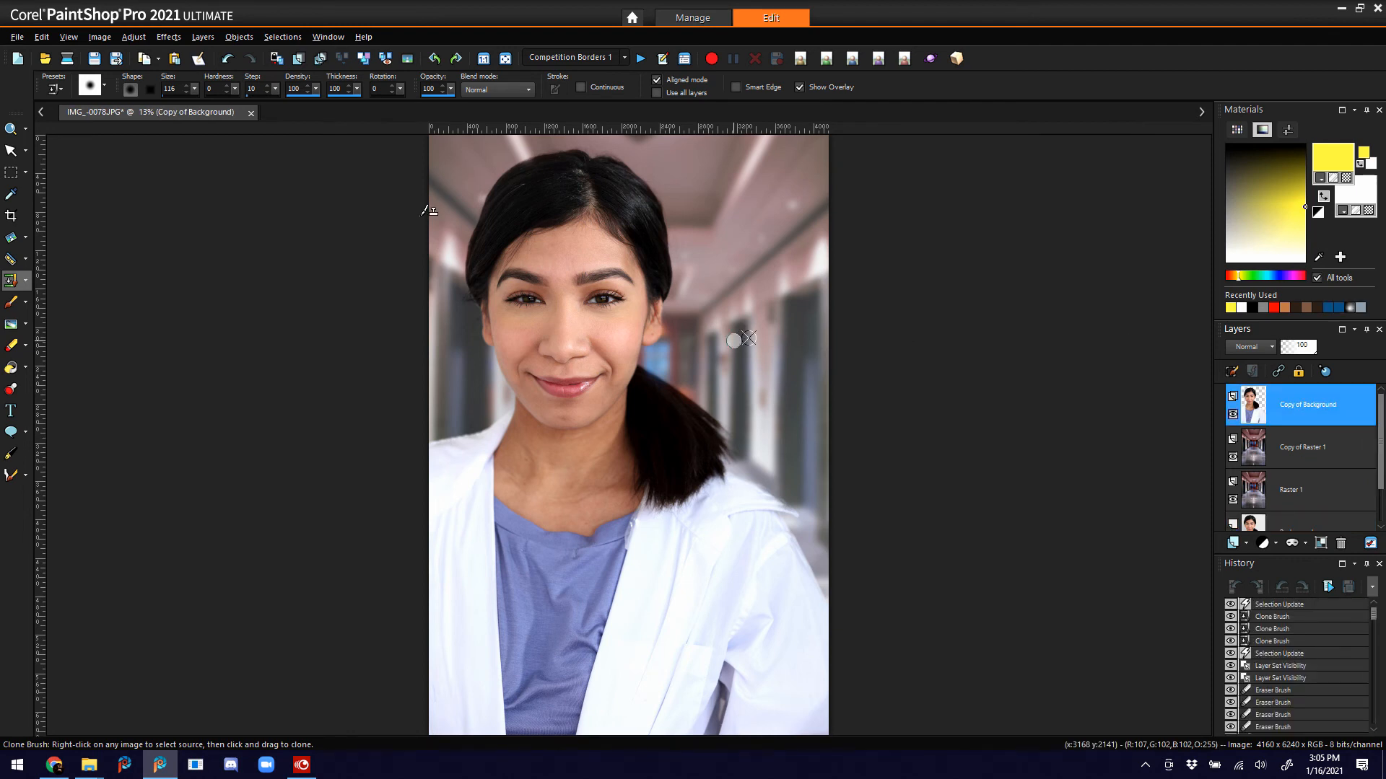
{"action": "left_click", "coordinate": [363, 58]}
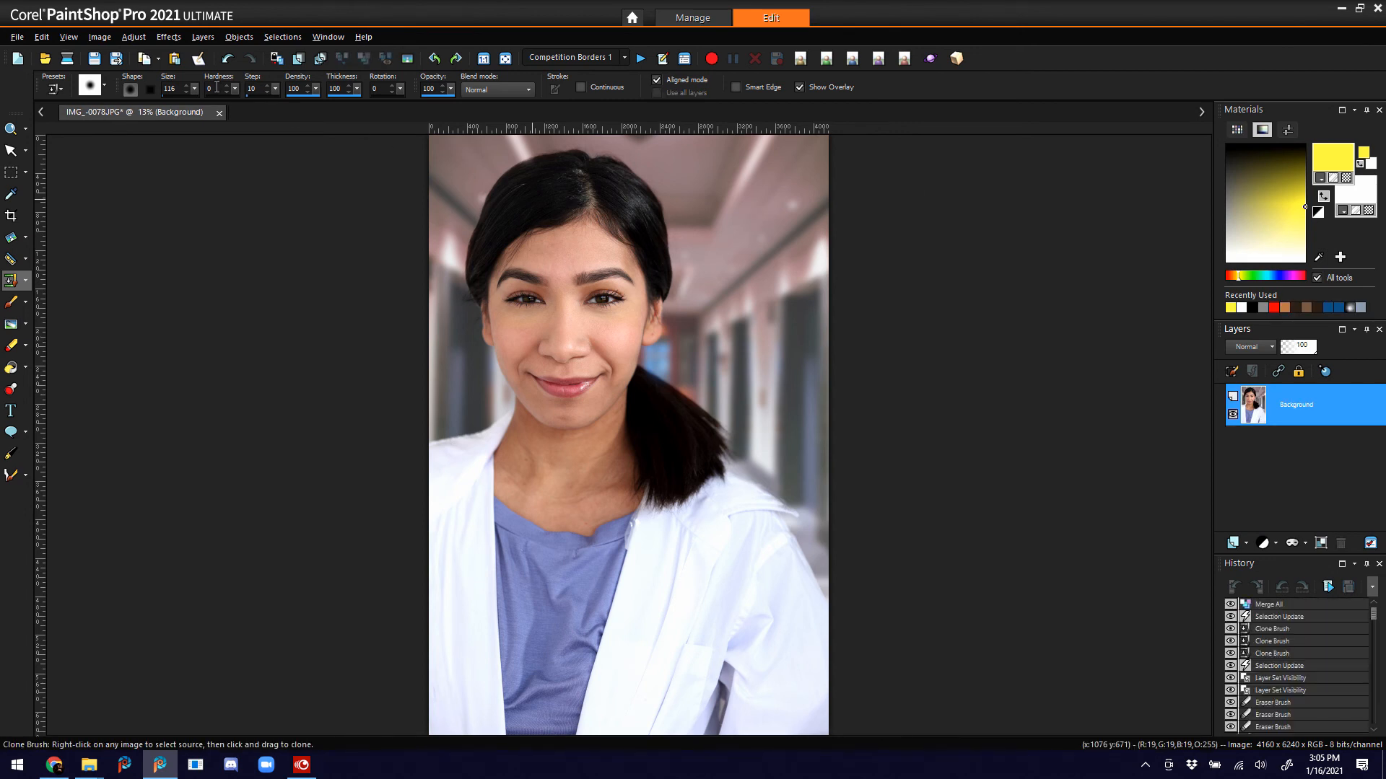
- Run the Nik Collection plugin Color Efex Pro 4 on the merged image and load the Actor Gold recipe
{"action": "left_click", "coordinate": [168, 41]}
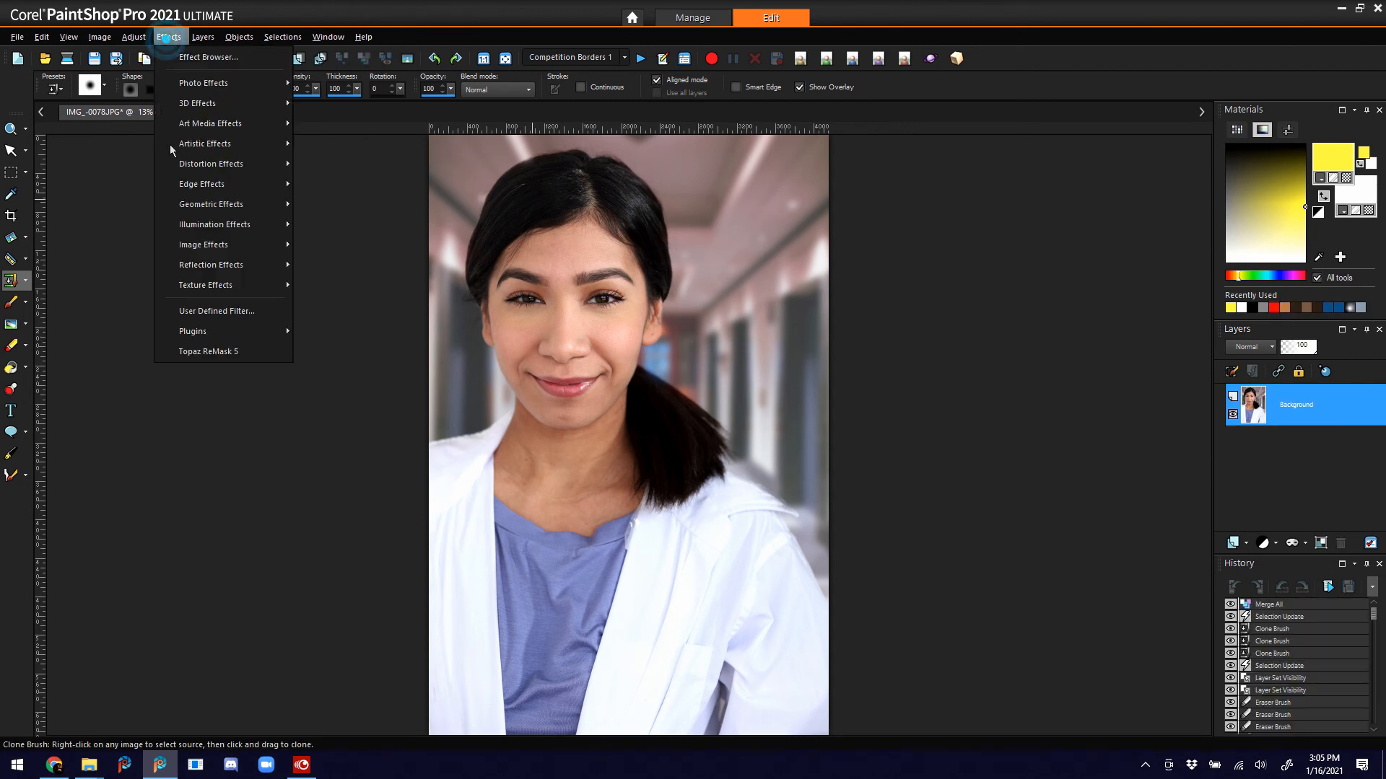
{"action": "mouse_move", "coordinate": [209, 331]}
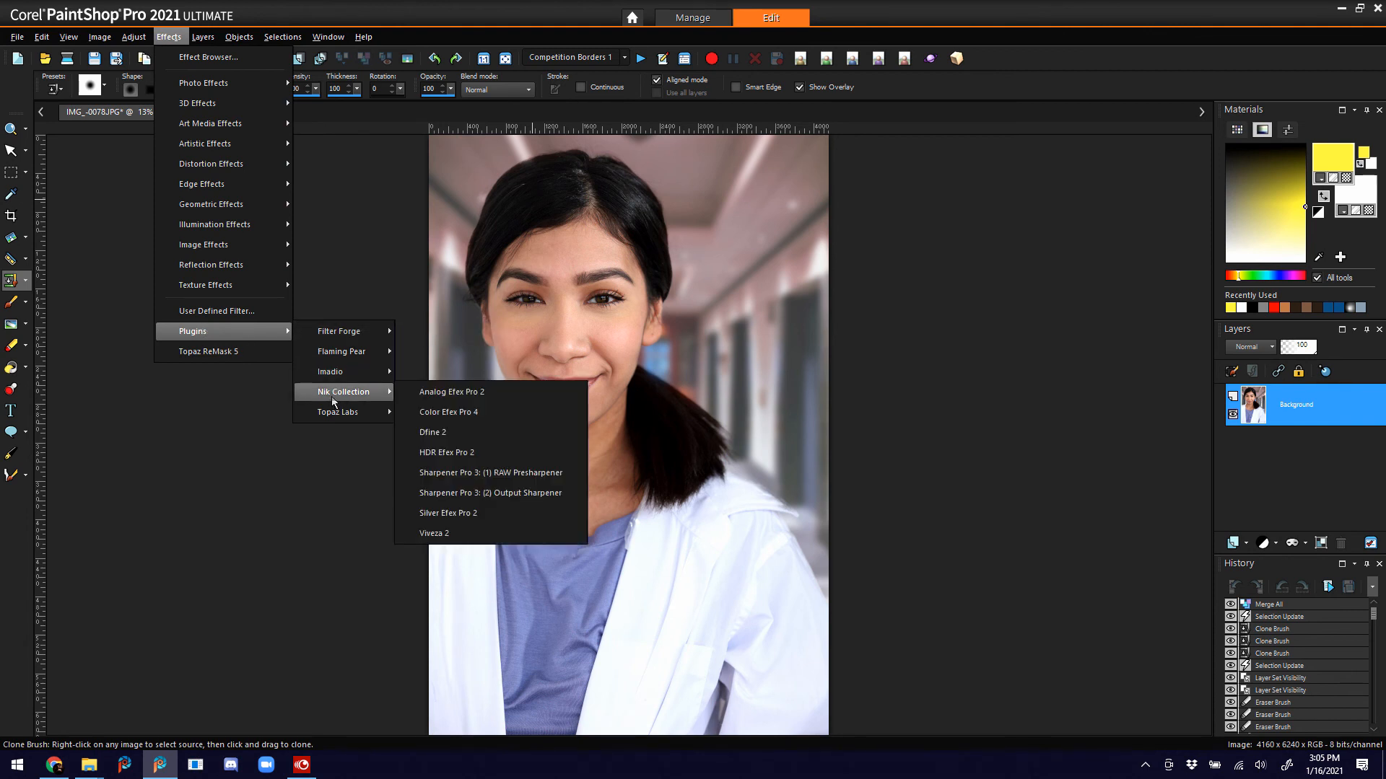
{"action": "mouse_move", "coordinate": [347, 392]}
{"action": "left_click", "coordinate": [473, 394]}
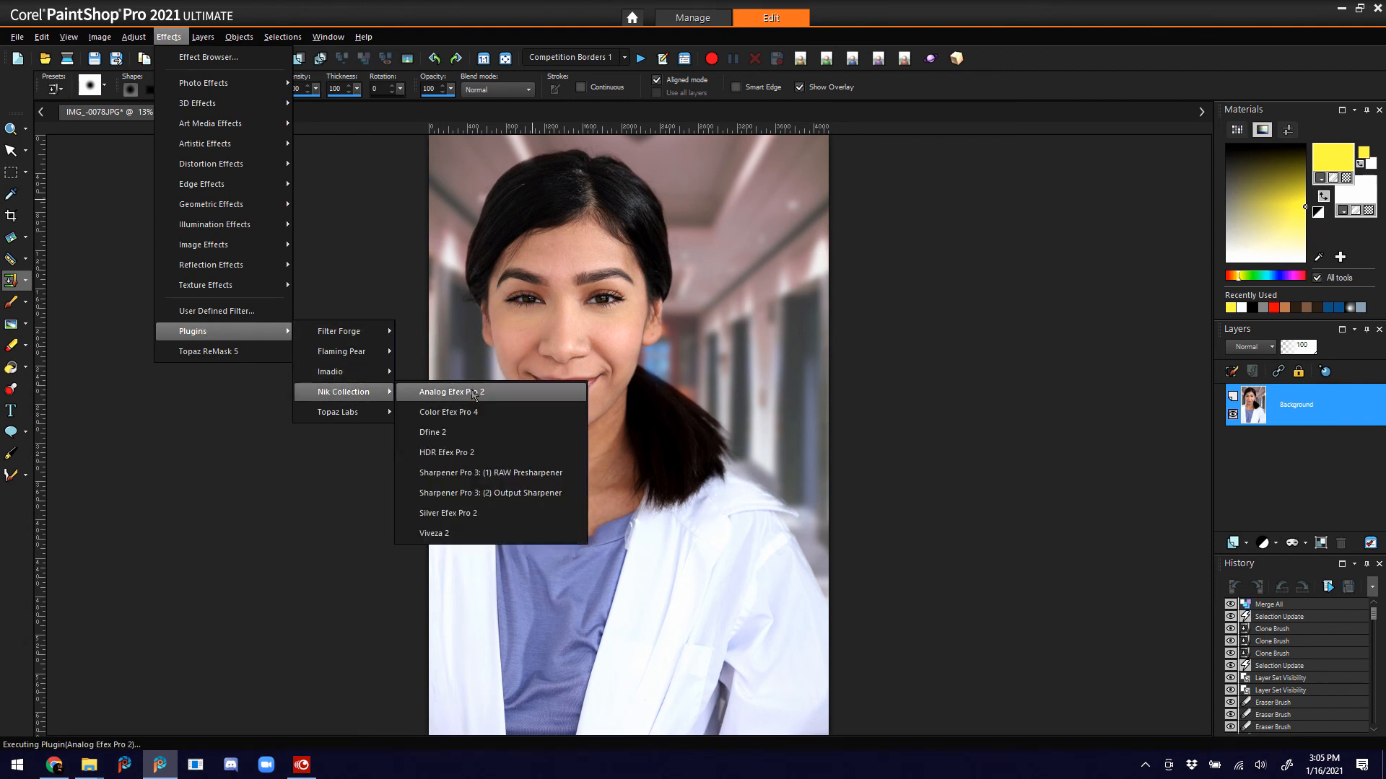
{"action": "left_click", "coordinate": [523, 410]}
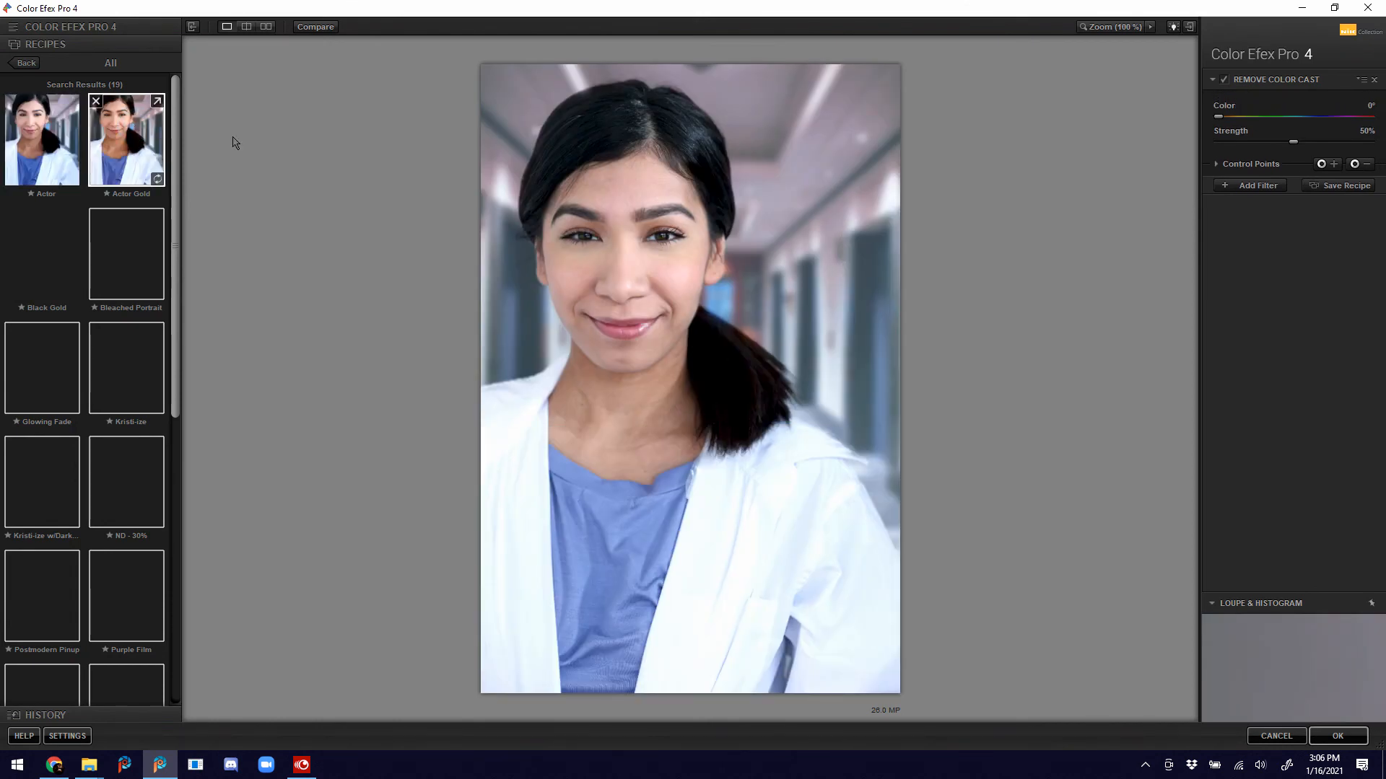
- Review the settings of the recipe's Remove Color Cast, Reflector Efex and Levels & Curves filters
{"action": "left_click", "coordinate": [1213, 80]}
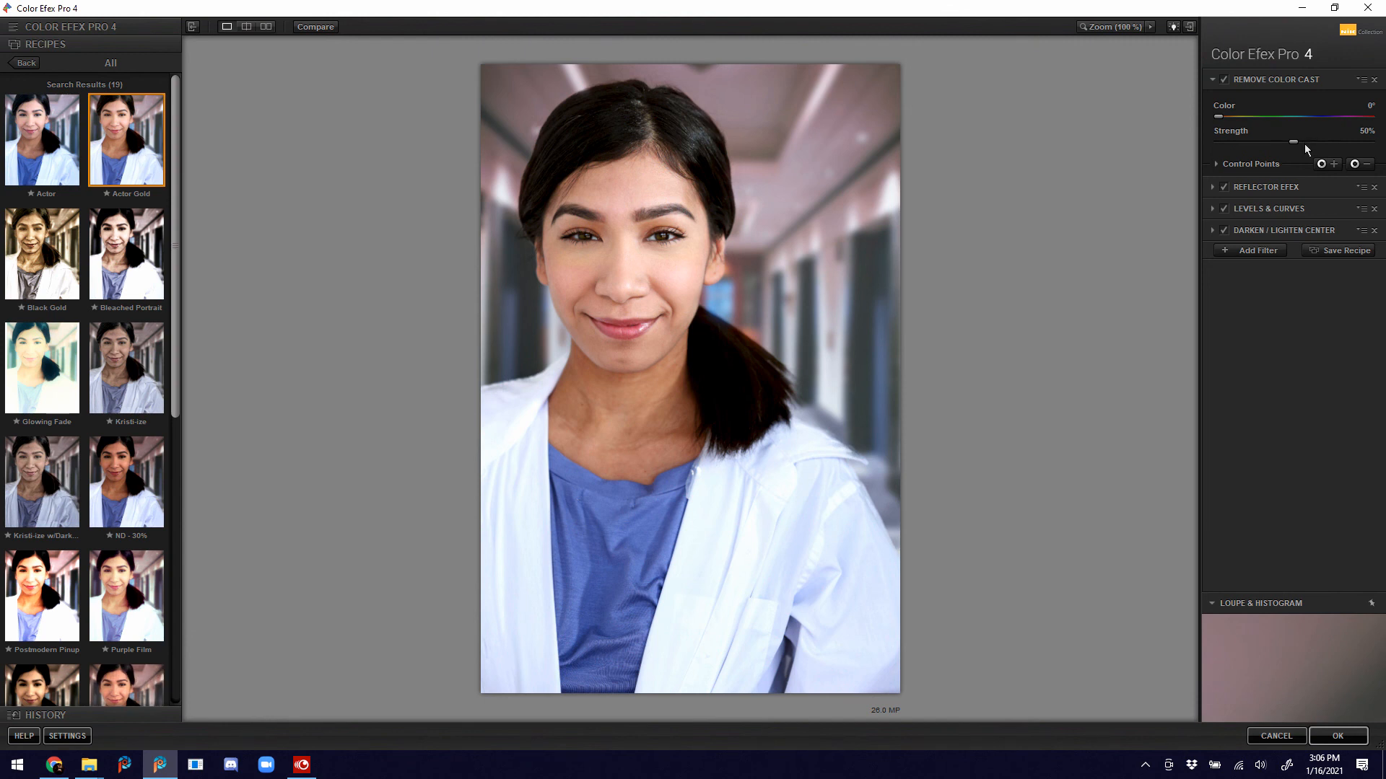
{"action": "left_click", "coordinate": [1212, 188]}
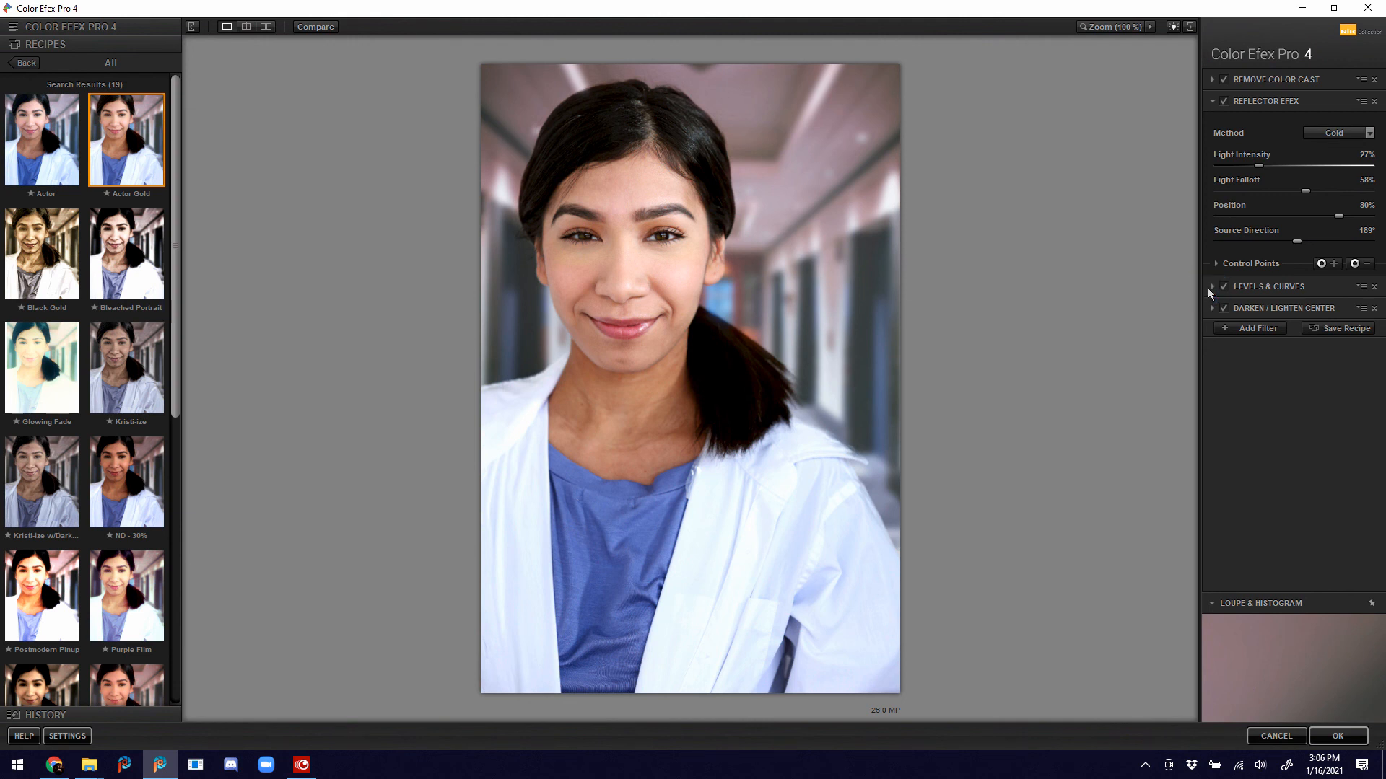
{"action": "left_click", "coordinate": [1212, 291]}
{"action": "left_click", "coordinate": [1212, 289]}
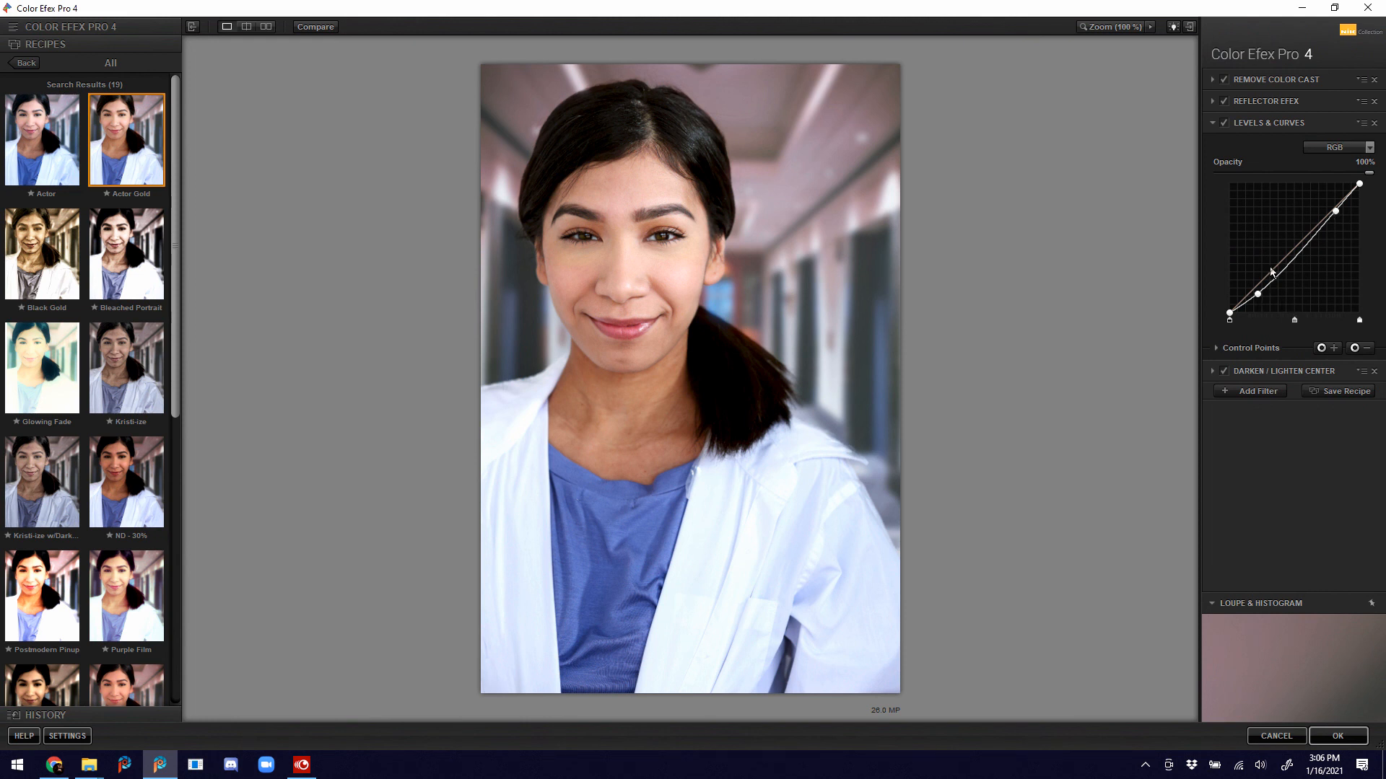
- Place the Darken / Lighten Center filter's center near the woman's right eye and apply the Actor Gold recipe to the image
{"action": "left_click", "coordinate": [1213, 372]}
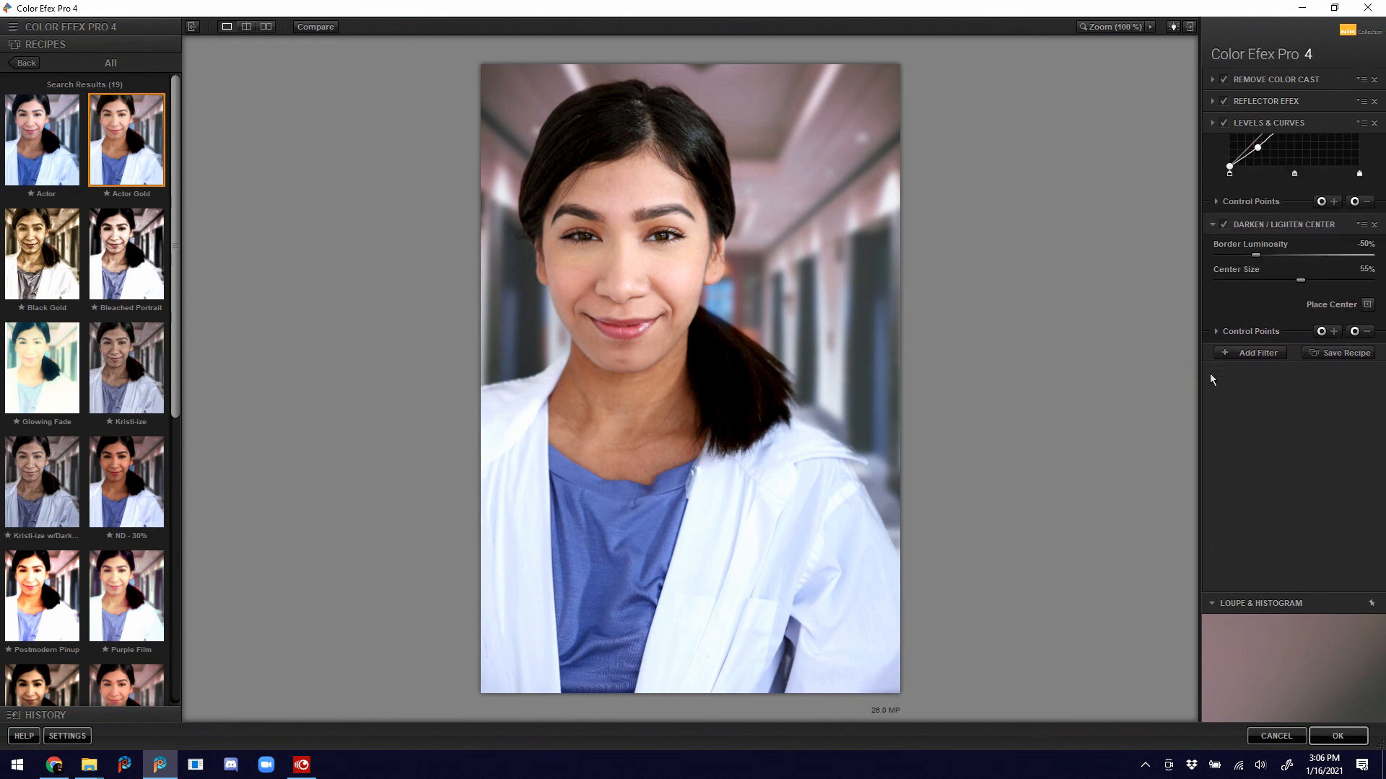
{"action": "left_click", "coordinate": [1366, 285]}
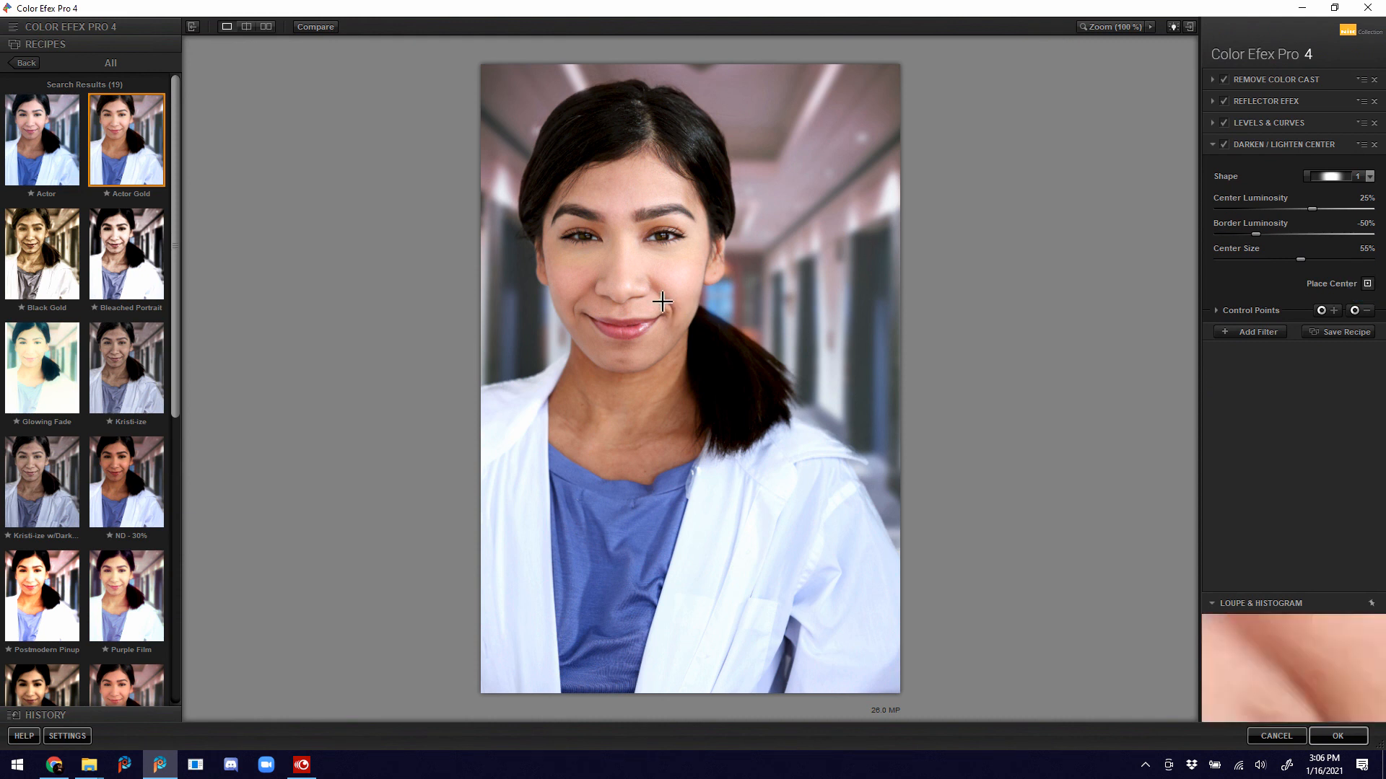
{"action": "left_click", "coordinate": [576, 228]}
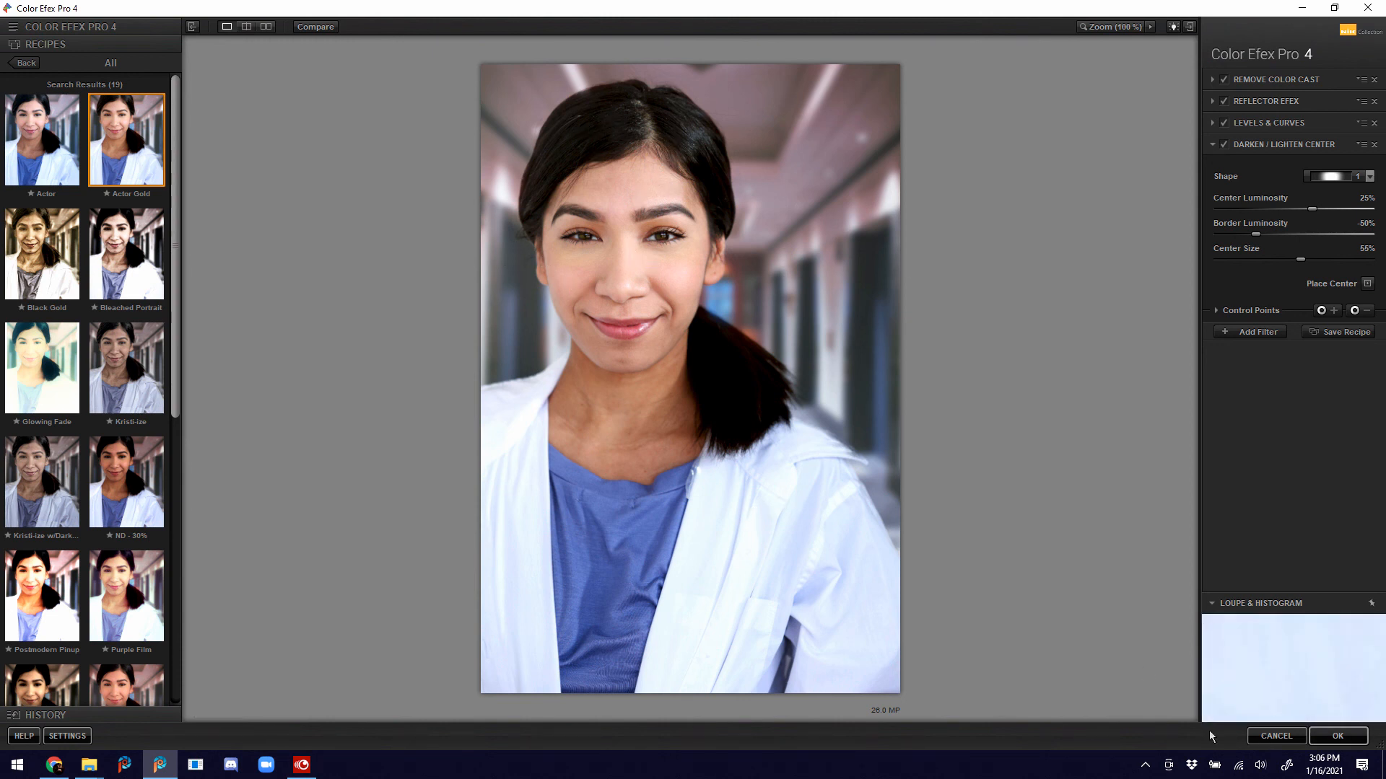
{"action": "left_click", "coordinate": [1334, 743]}
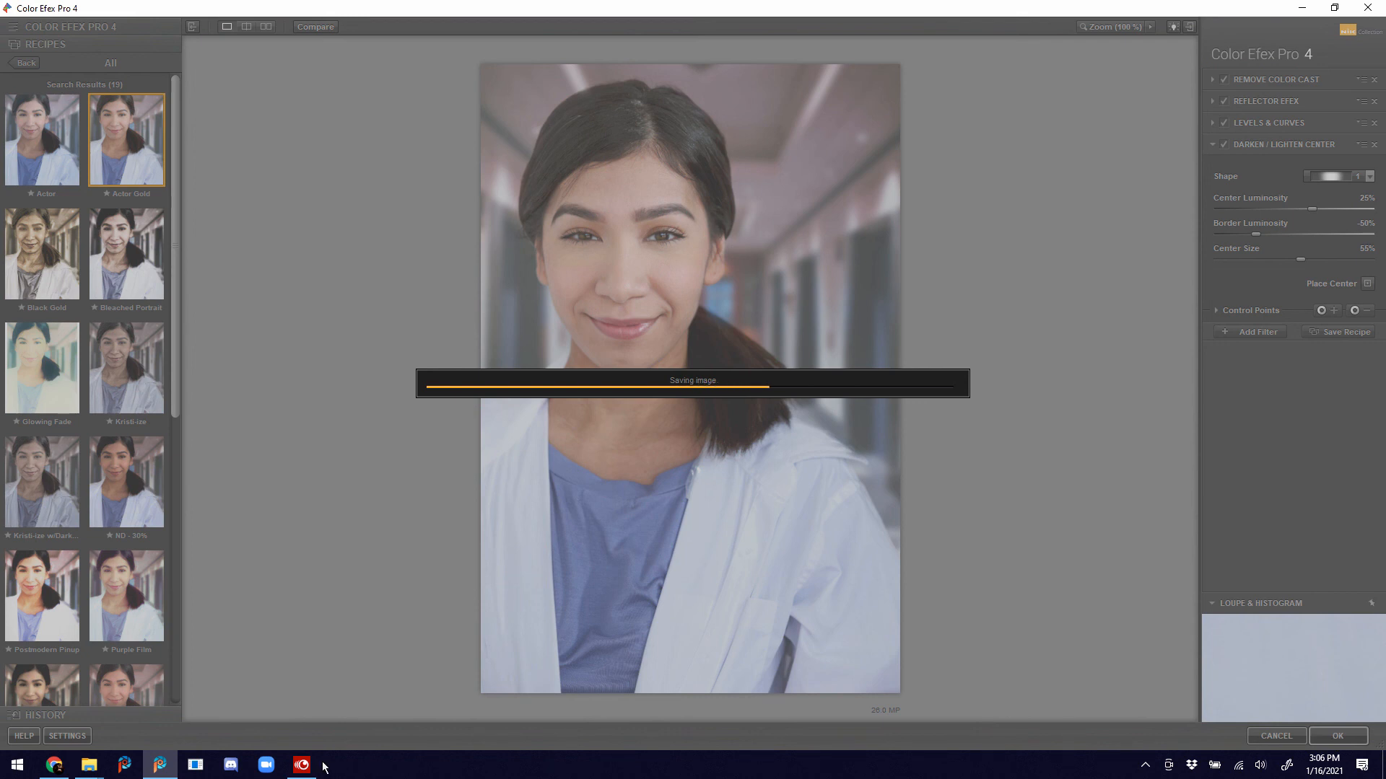
{"action": "mouse_move", "coordinate": [311, 768]}
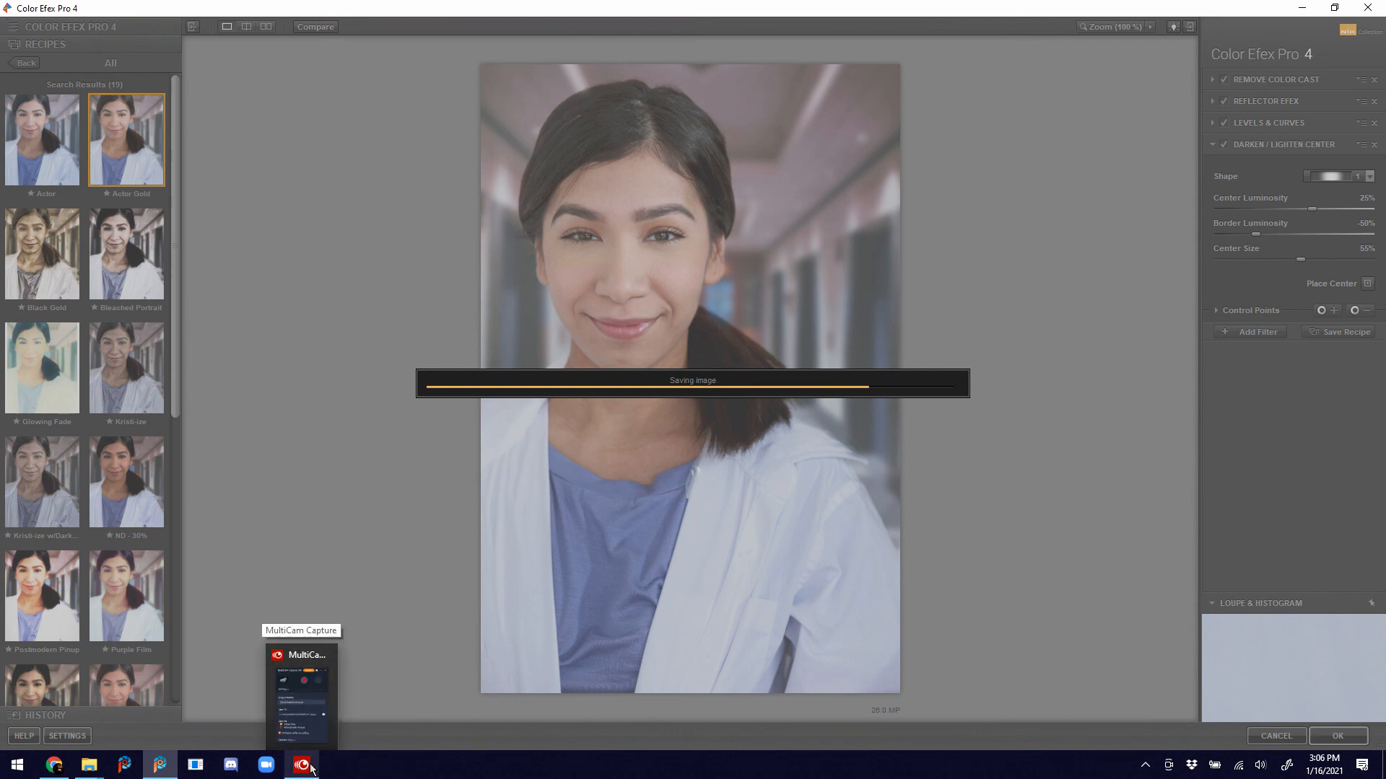